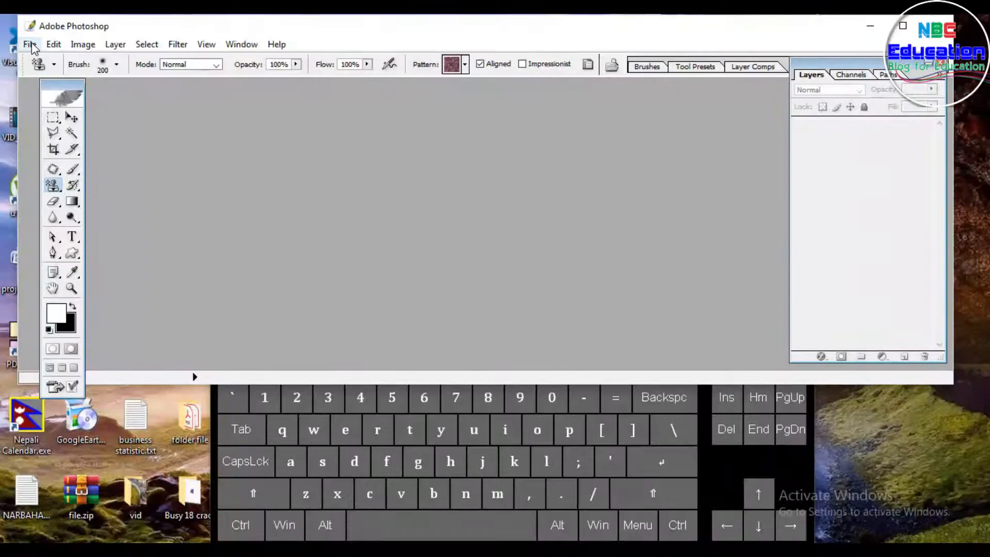
Step: Start a new document, switch the width unit to inches and set the width to 2
left_click(35, 61)
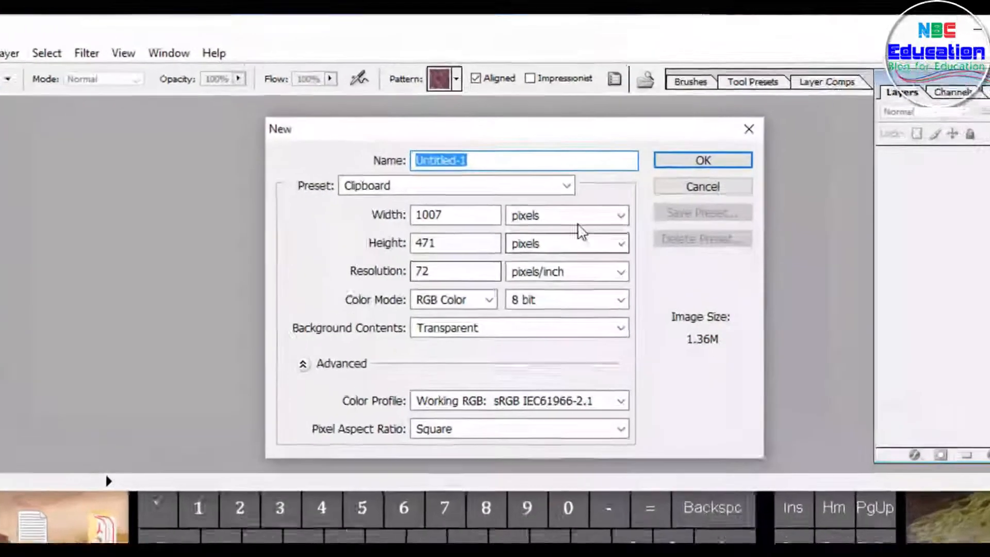
left_click(562, 173)
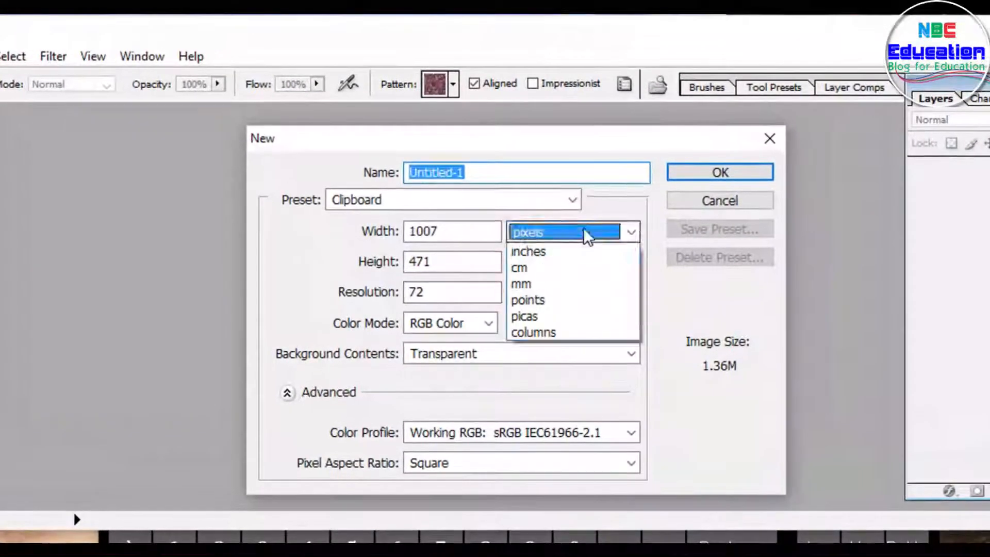
left_click(539, 272)
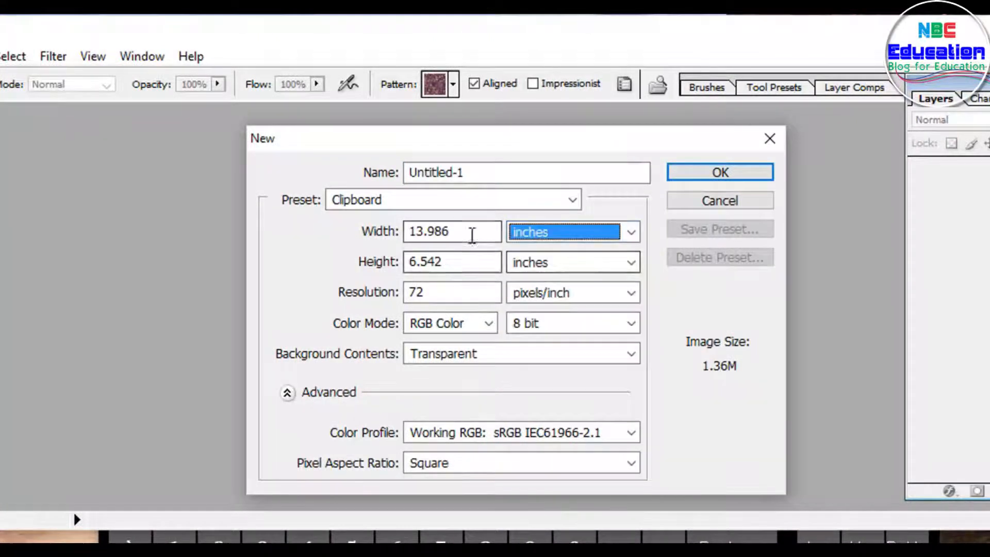
left_click_drag(471, 232, 374, 230)
type("2")
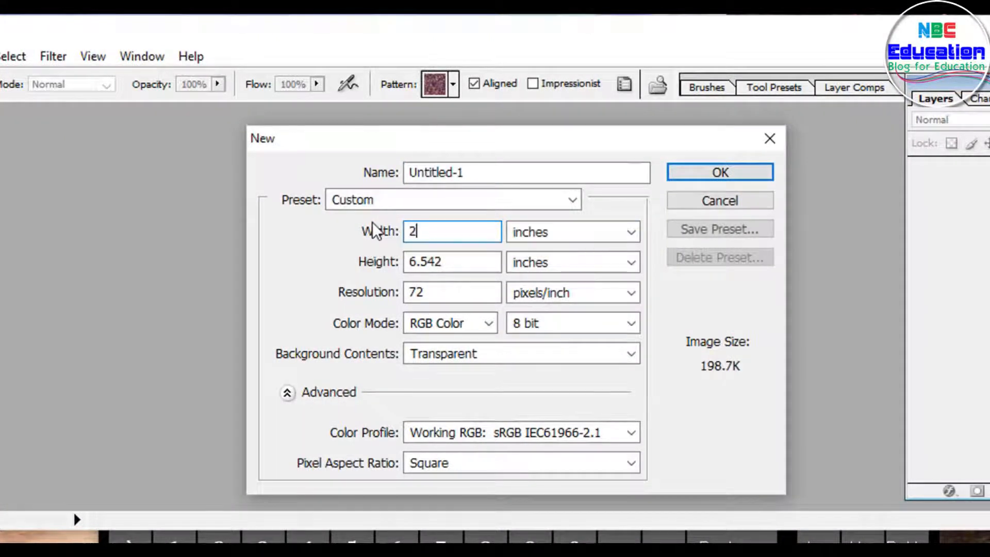
Step: Set the height to 2 inches and the resolution to 300 pixels/inch
left_click_drag(475, 256, 366, 264)
type("2")
left_click_drag(448, 297, 349, 298)
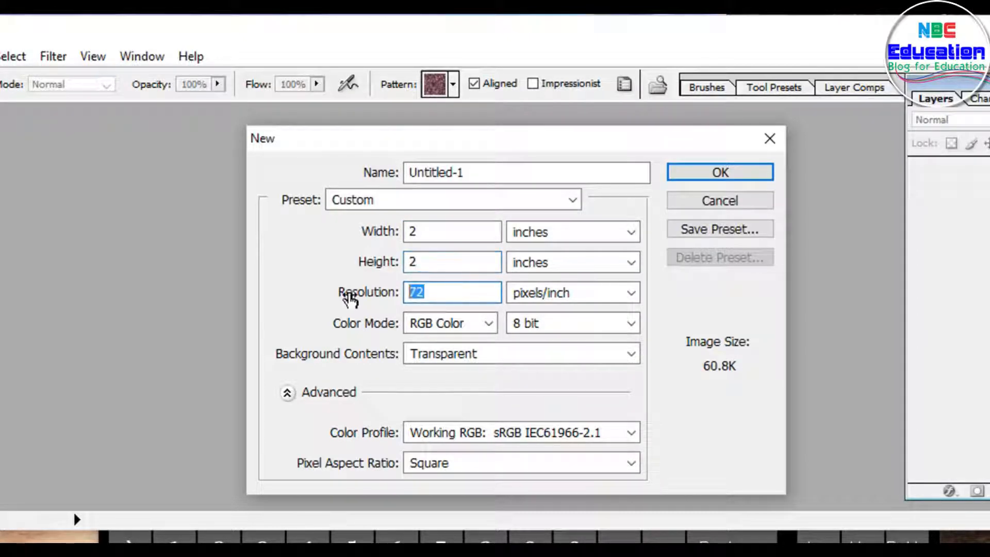
type("3000")
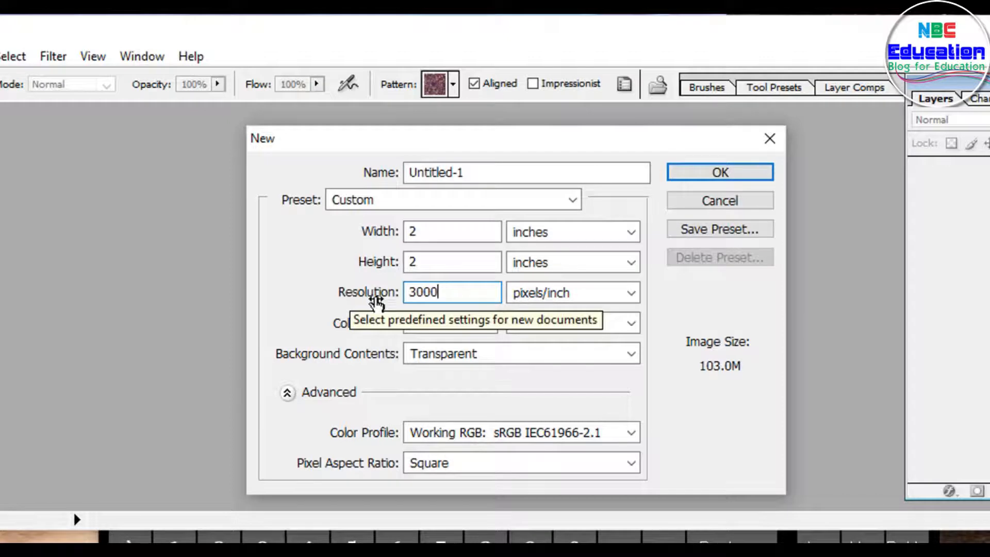
key("BackSpace")
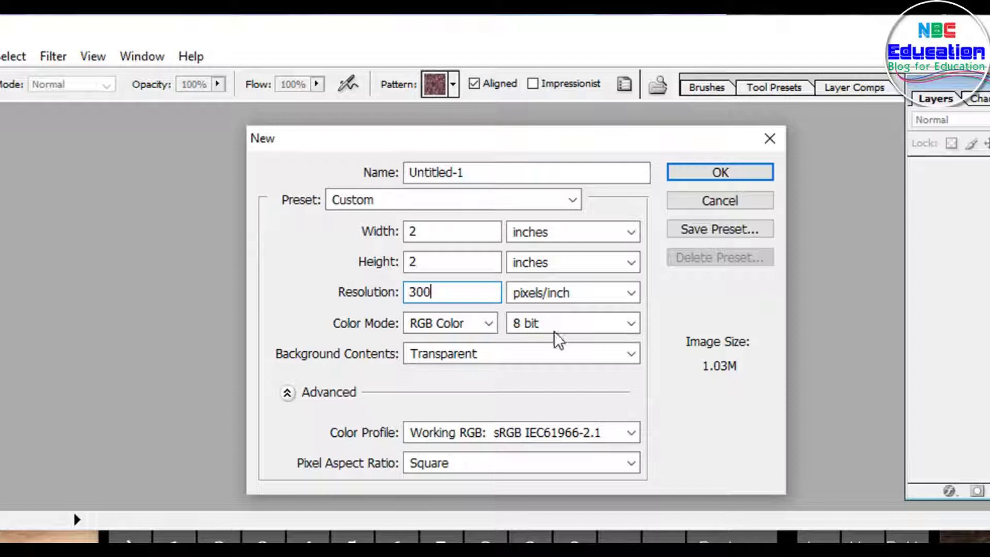
Step: Save these settings as a new document preset named "2 in X 2 in logo"
left_click_drag(511, 173, 383, 173)
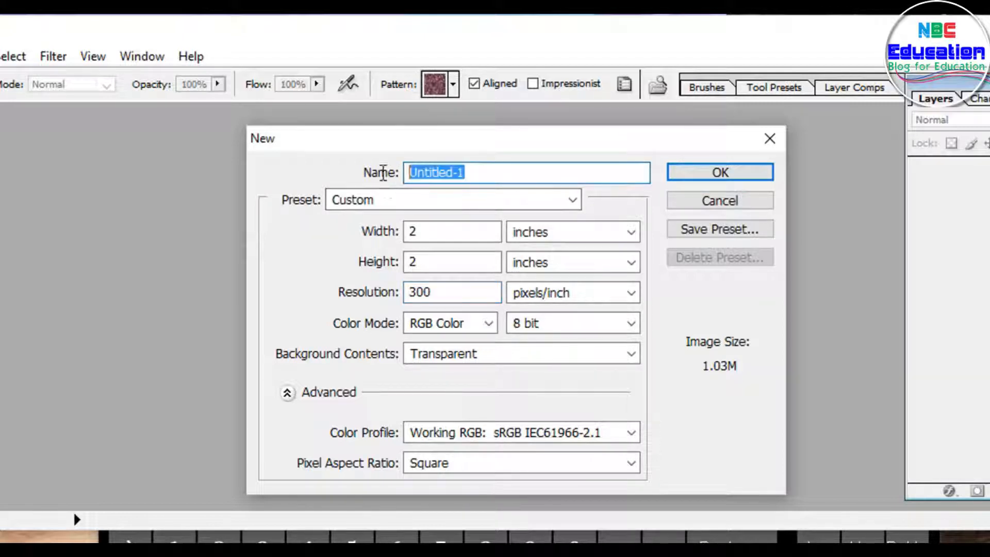
left_click(714, 232)
left_click(471, 340)
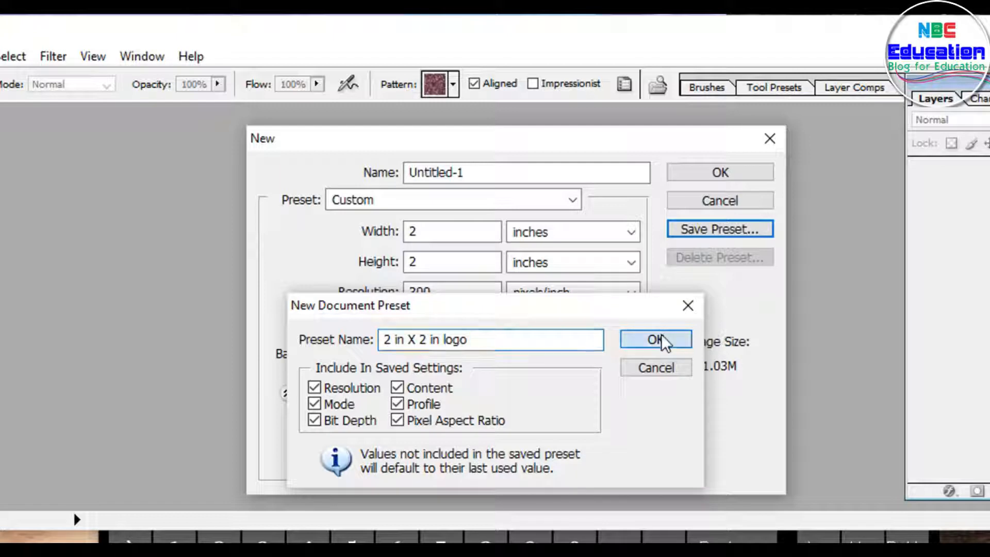
left_click(663, 342)
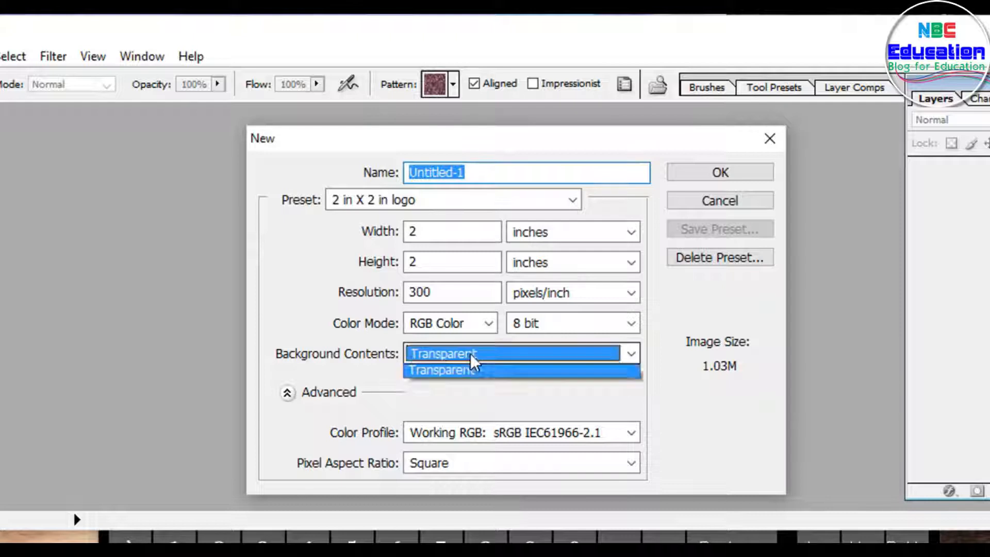
Step: Keep the background contents Transparent and create the document
left_click(472, 361)
left_click(458, 407)
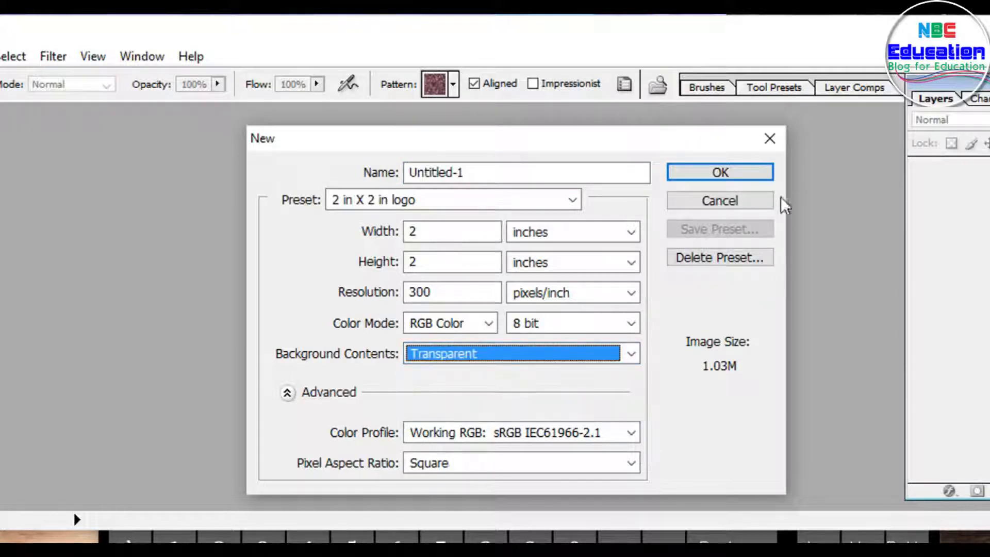
left_click(730, 175)
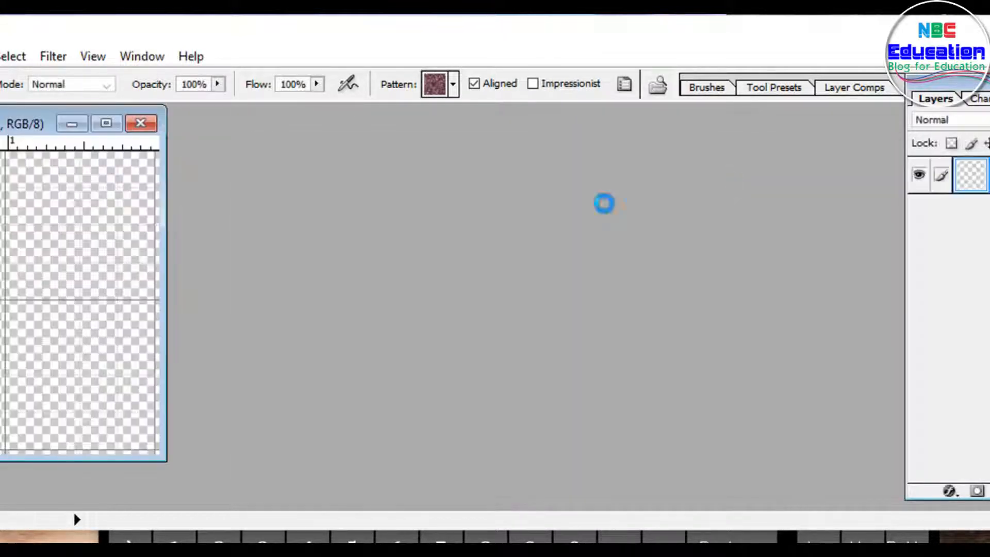
Step: Enable Extras from the View options and maximize the document window
left_click_drag(31, 125, 487, 194)
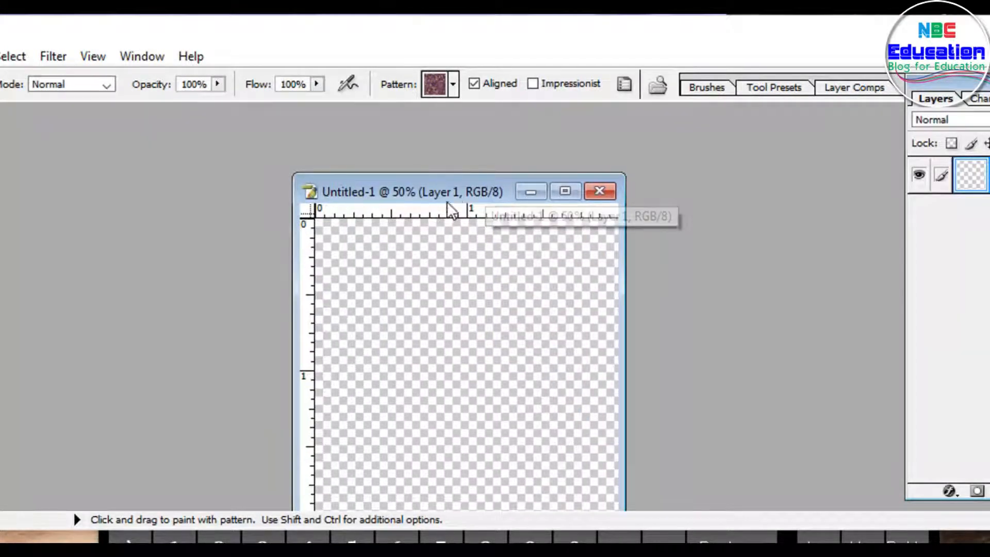
left_click_drag(456, 193, 450, 170)
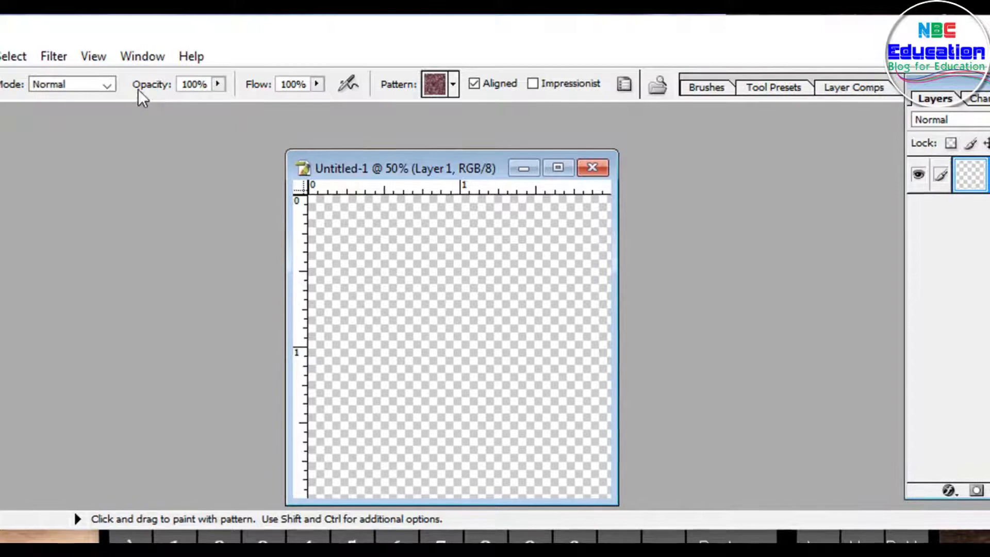
left_click(93, 56)
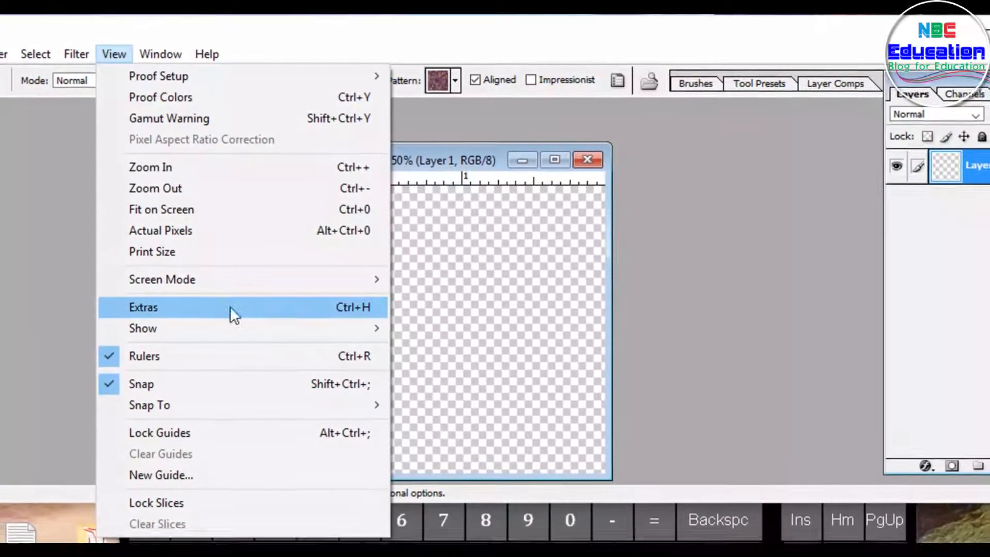
left_click(346, 293)
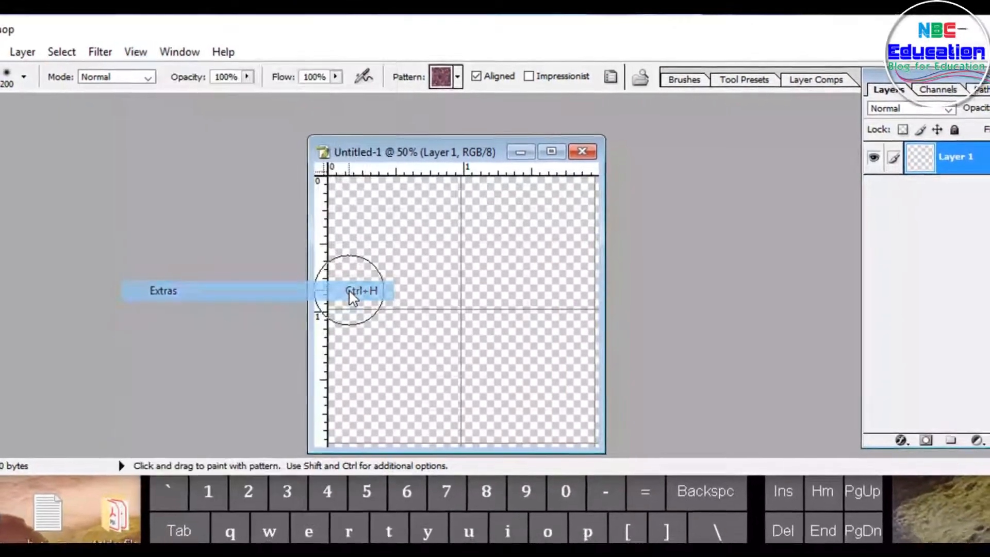
left_click(555, 146)
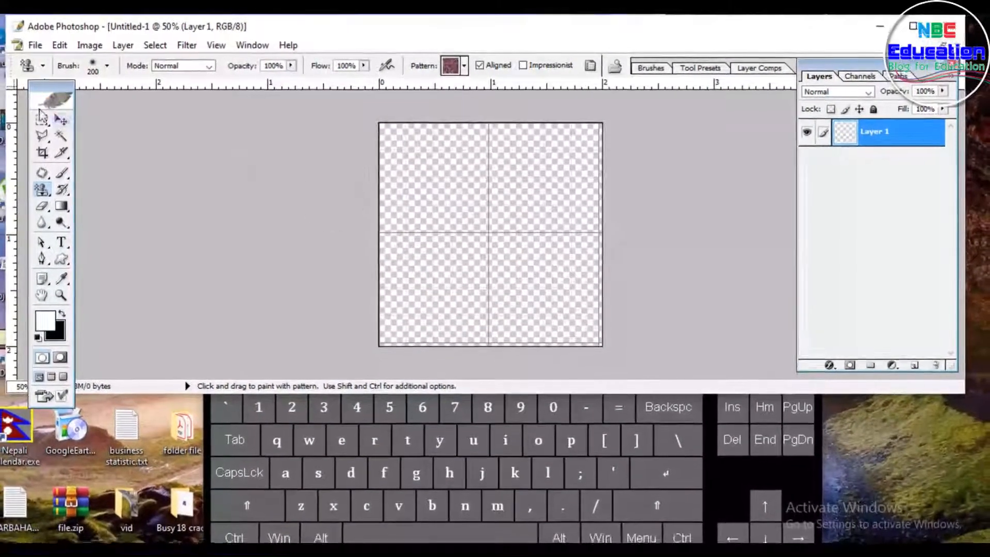
Step: Draw an ellipse path across the canvas with the Ellipse tool
left_click(72, 118)
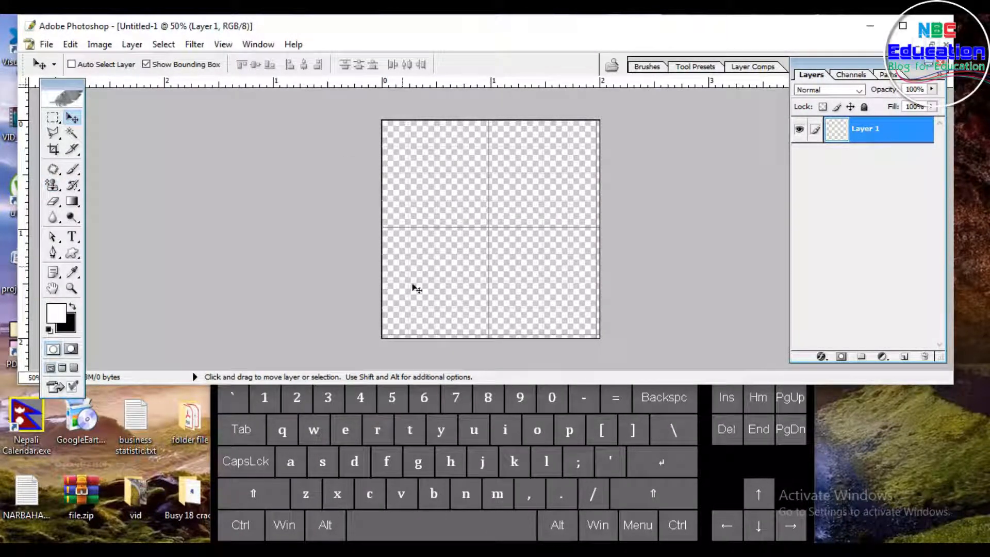
left_click(72, 253)
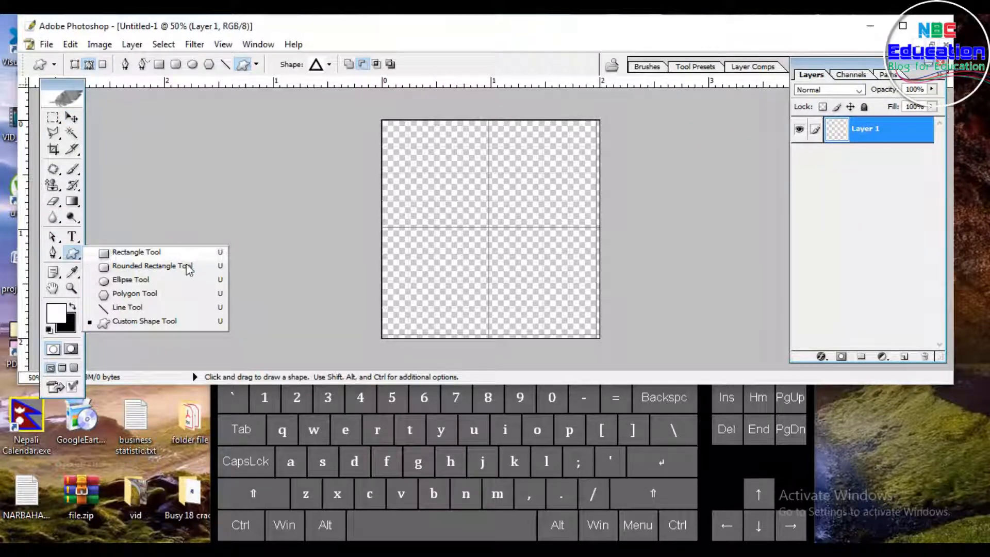
left_click(130, 280)
left_click_drag(392, 125, 591, 339)
Step: Free-transform the ellipse path, stretching its sides and bottom to the canvas edges, and apply the transformation
key("ctrl")
key("ctrl+t")
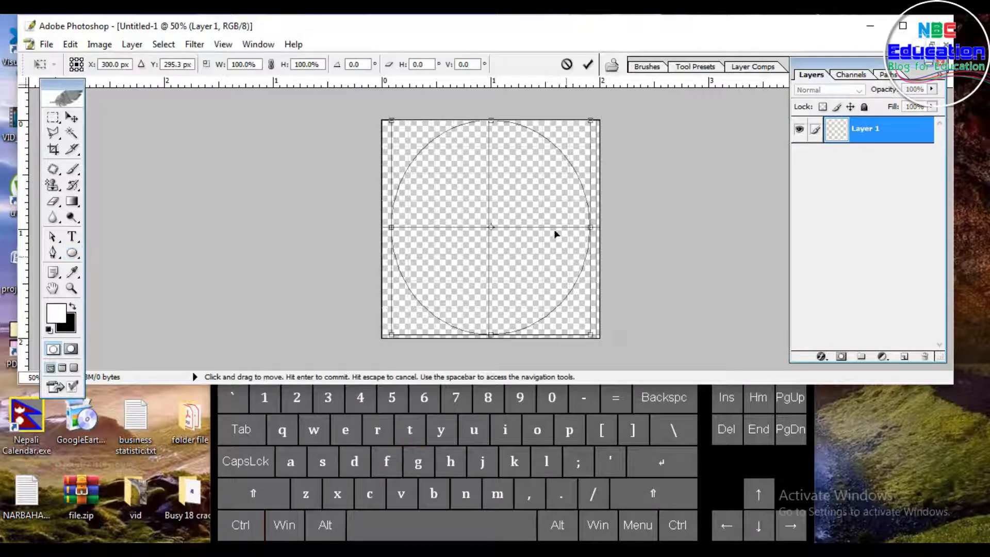
left_click_drag(589, 227, 598, 233)
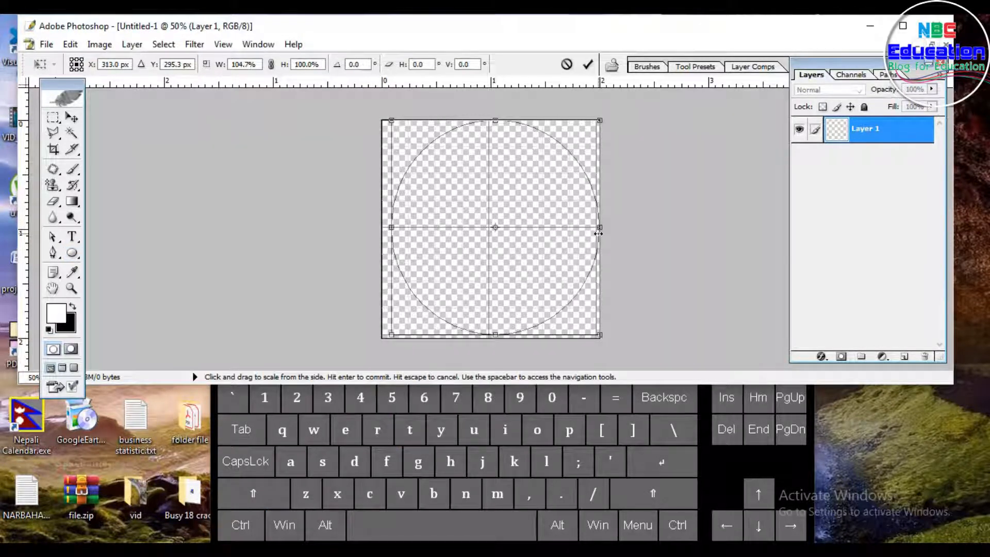
left_click_drag(392, 227, 382, 227)
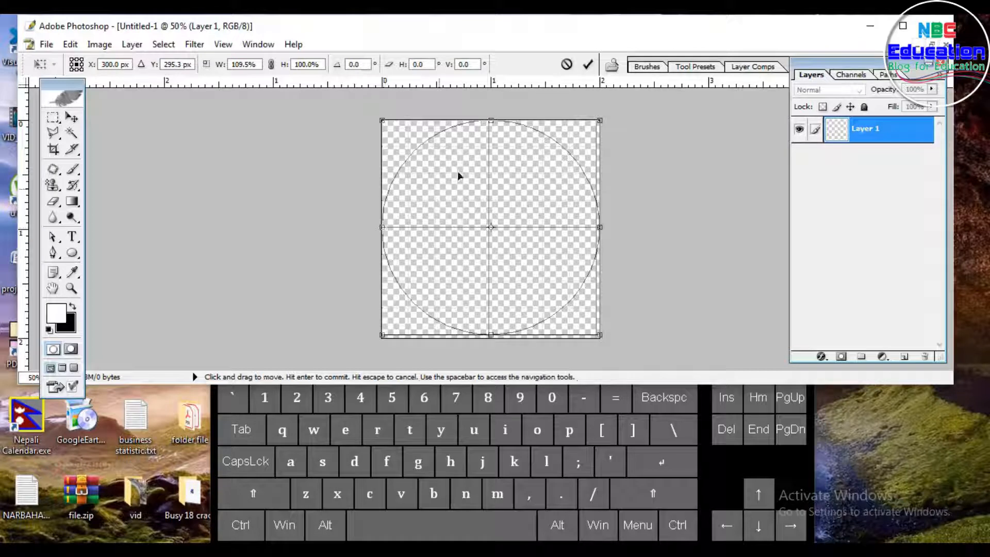
left_click_drag(491, 338, 491, 341)
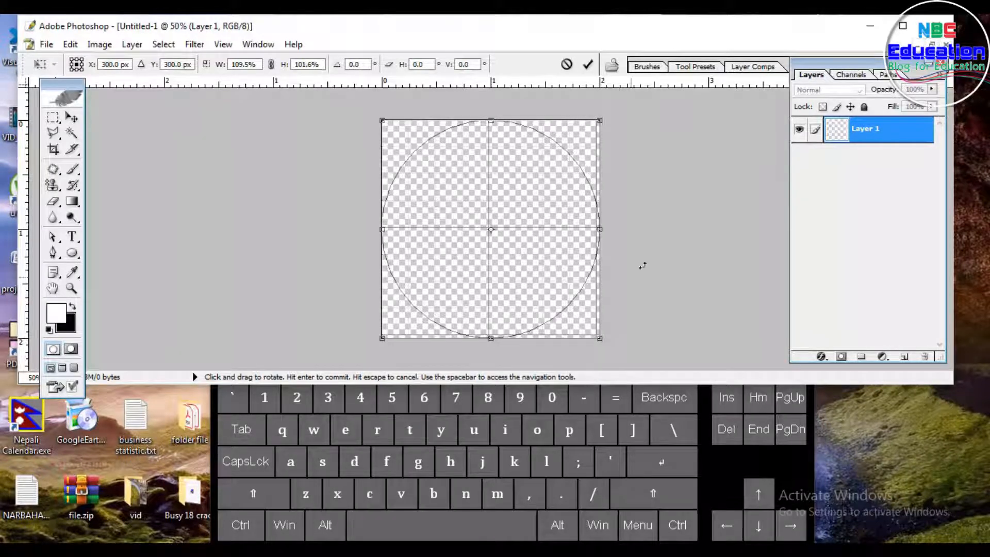
left_click(72, 121)
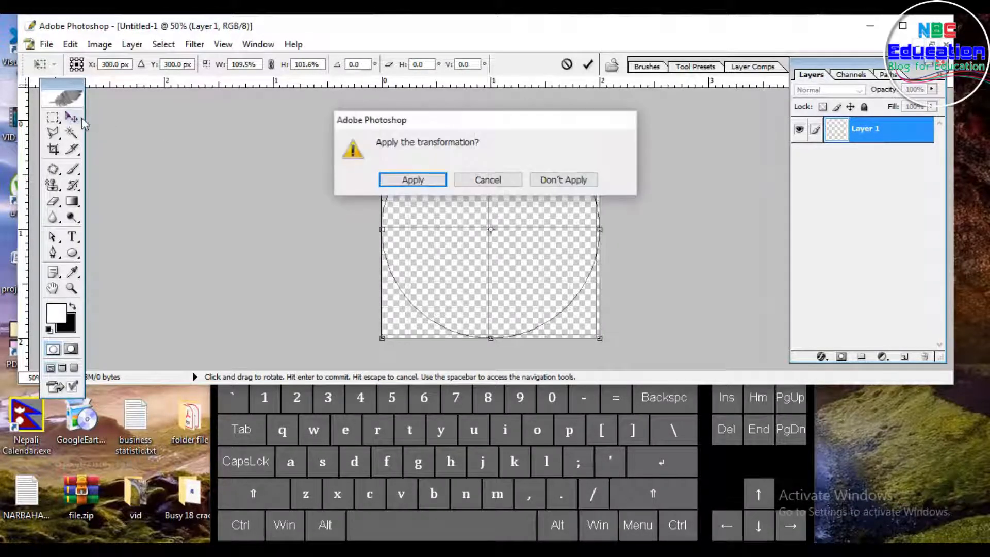
left_click(418, 181)
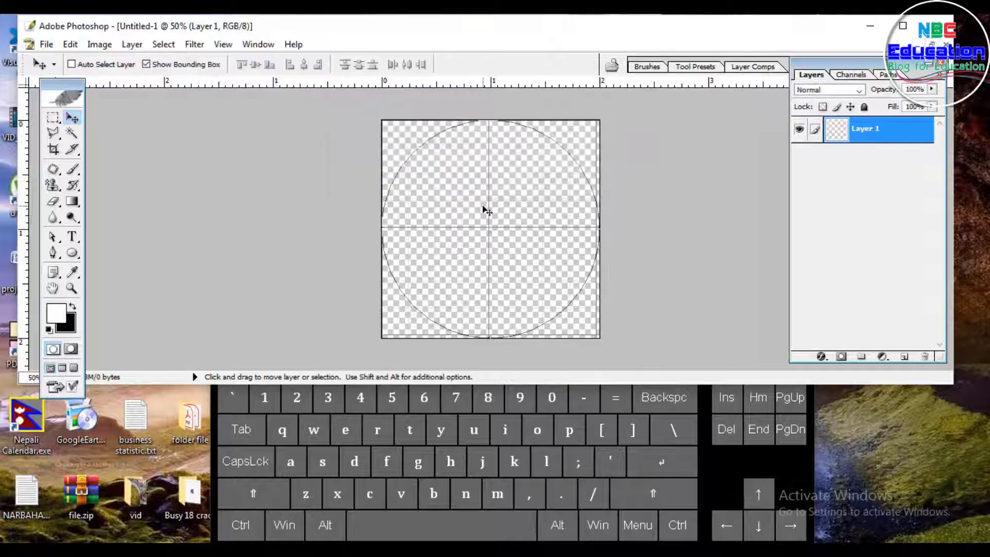
Step: Convert the path to a selection and stroke it with black, 4 px width, inside location
key("ctrl")
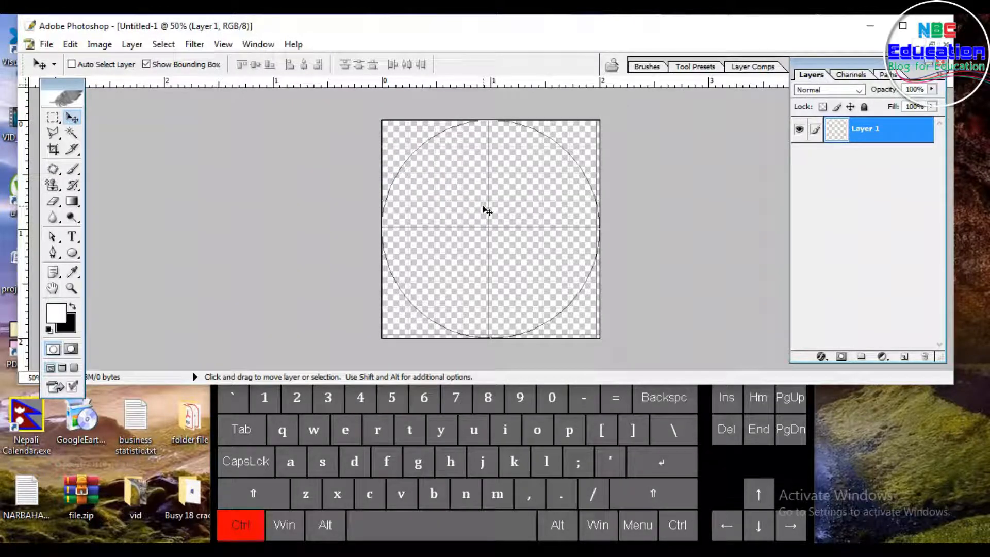
key("ctrl+Return")
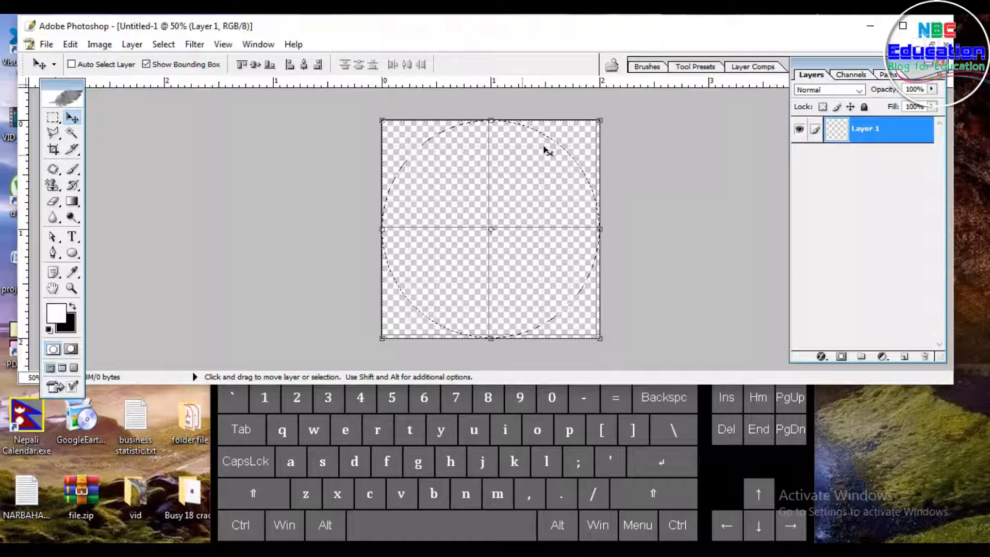
left_click(70, 44)
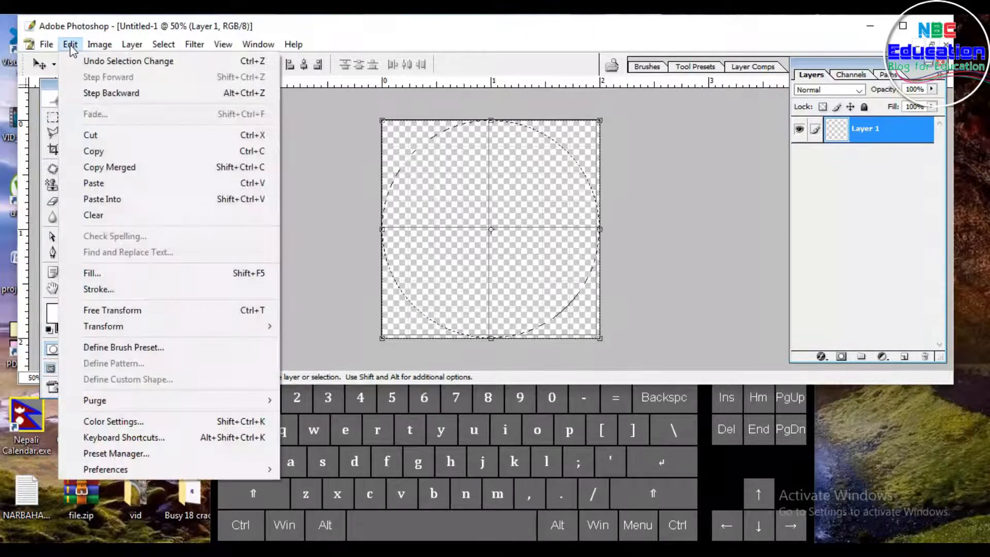
left_click(110, 286)
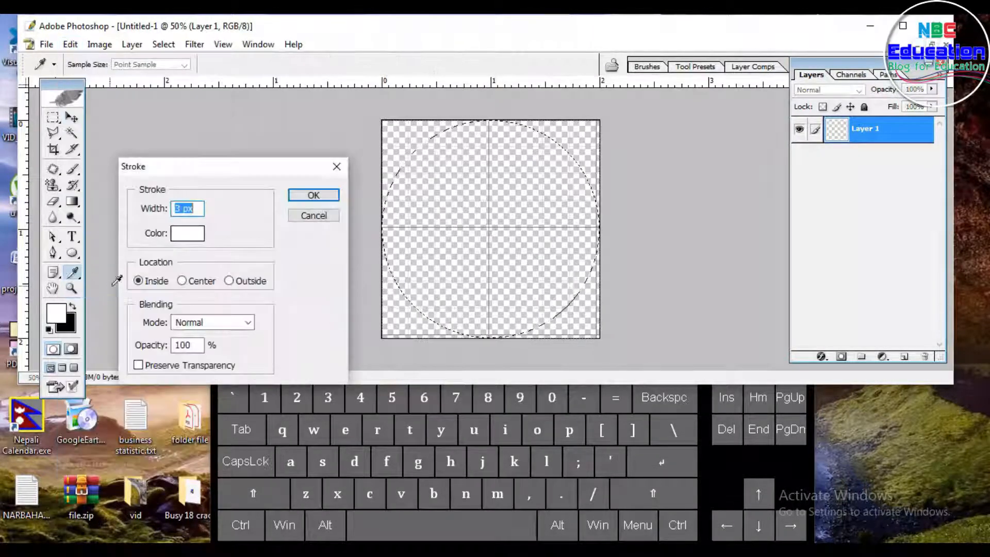
left_click(187, 233)
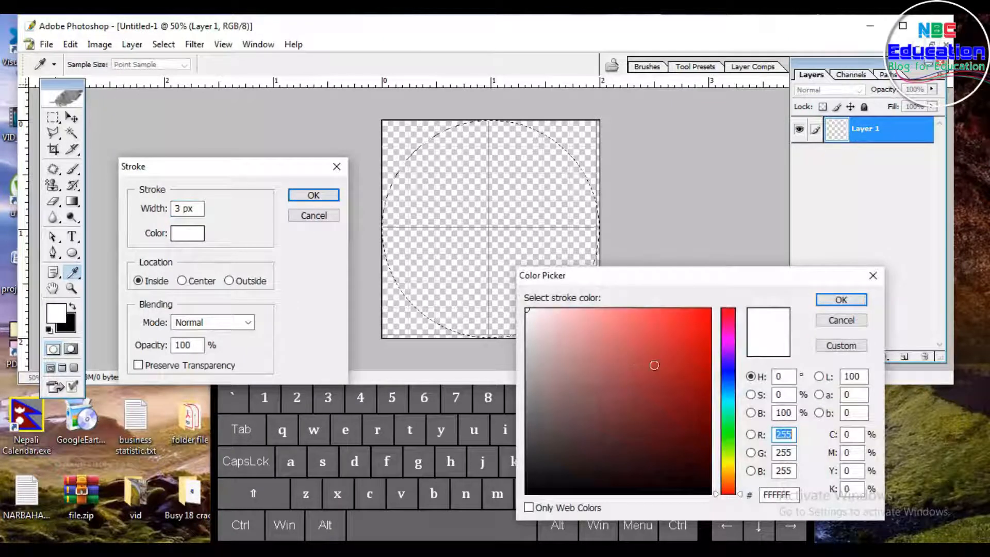
left_click(578, 485)
left_click(841, 300)
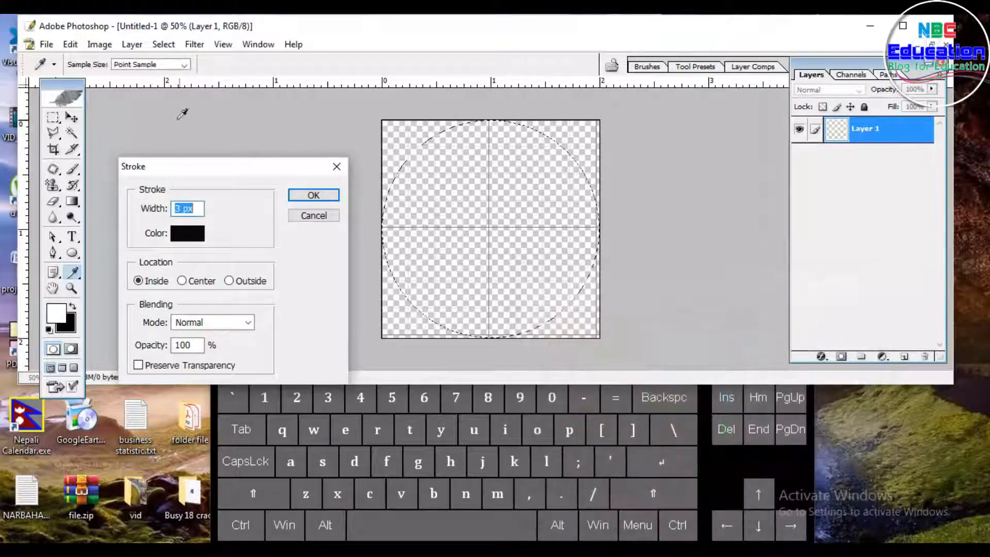
left_click_drag(196, 174, 221, 130)
type("4")
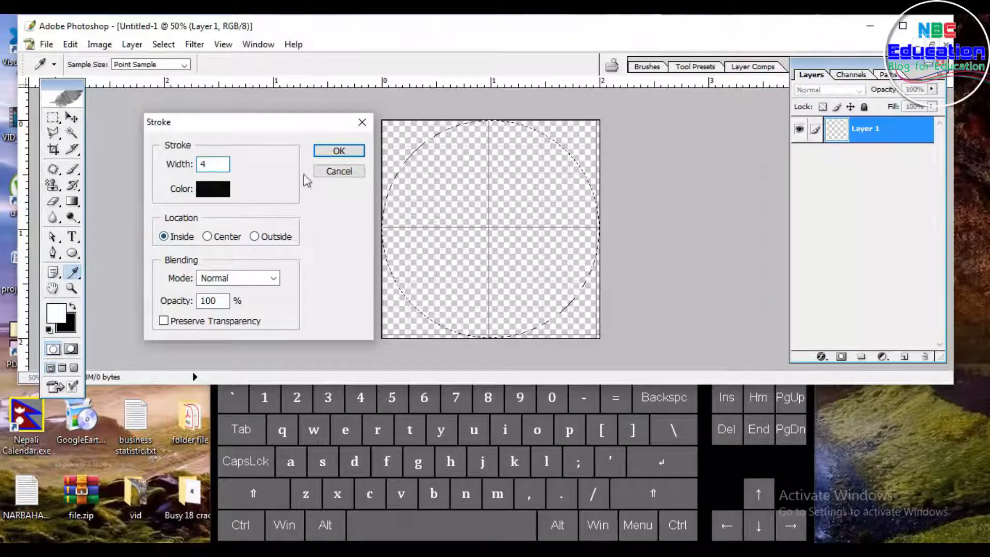
left_click(344, 153)
Step: Switch to the Move tool and deselect the circle selection
key("v")
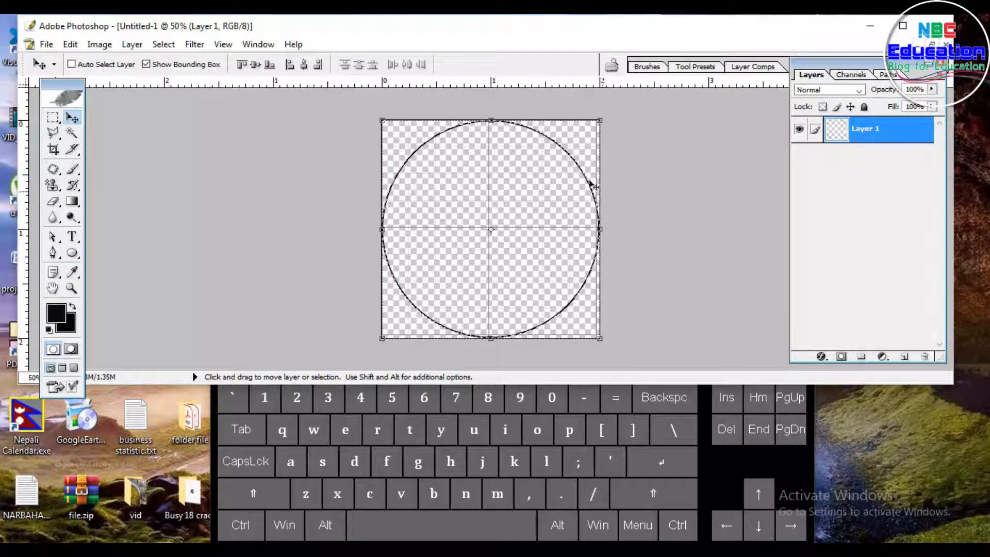
key("ctrl")
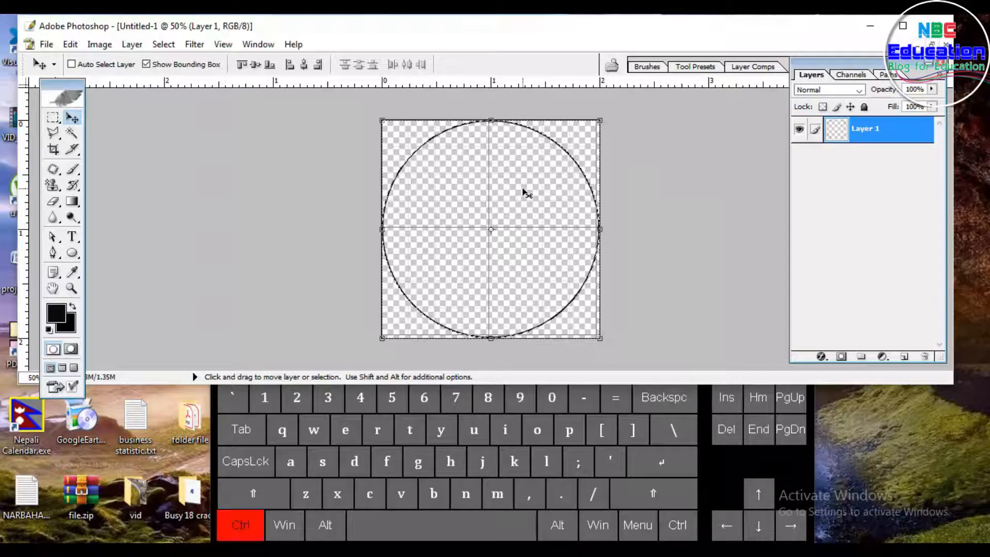
key("ctrl+d")
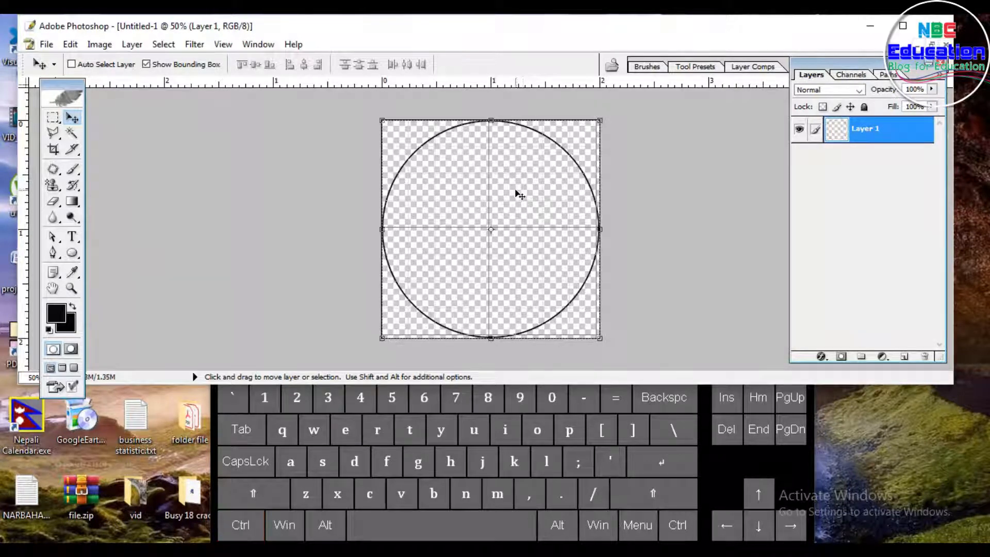
Step: Add a text layer inside the circle's upper left reading "कैलाली बहुमुखी क्याम्पस" with the Type tool
left_click(72, 237)
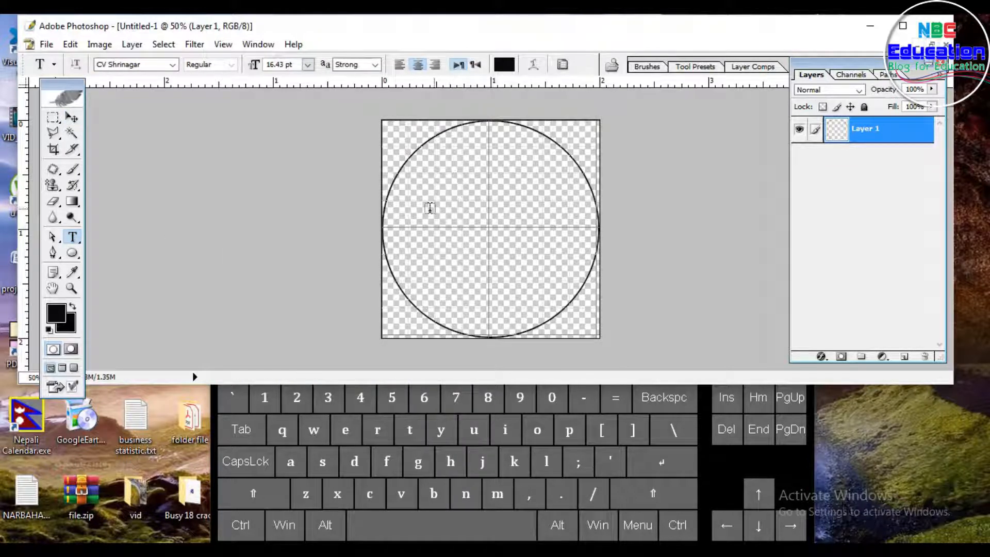
left_click(420, 208)
type("s")
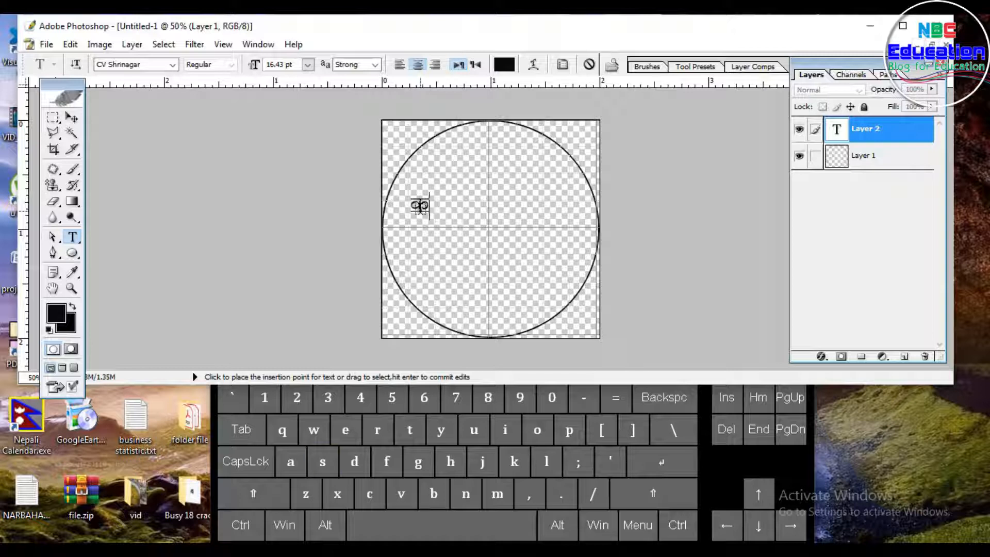
type("}nfnL a")
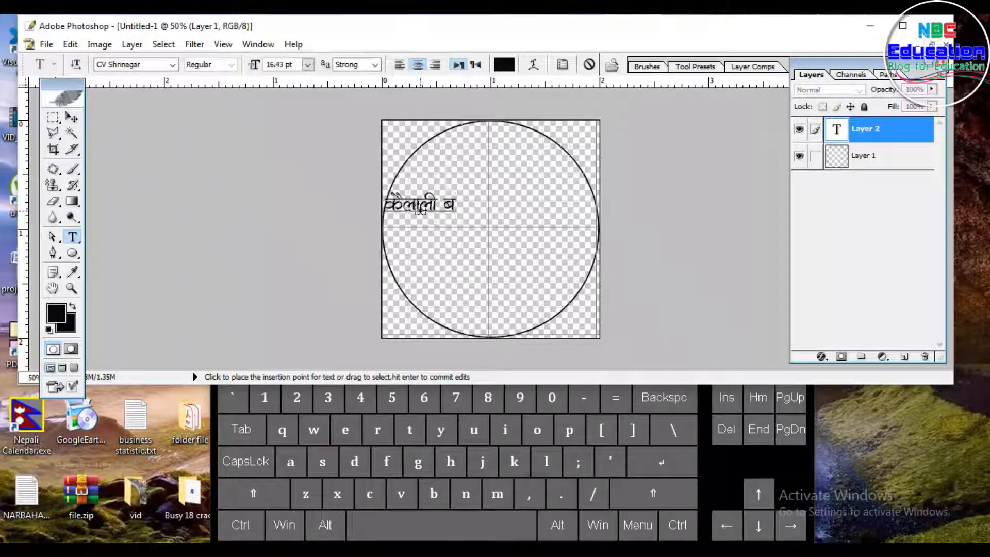
type("x'd")
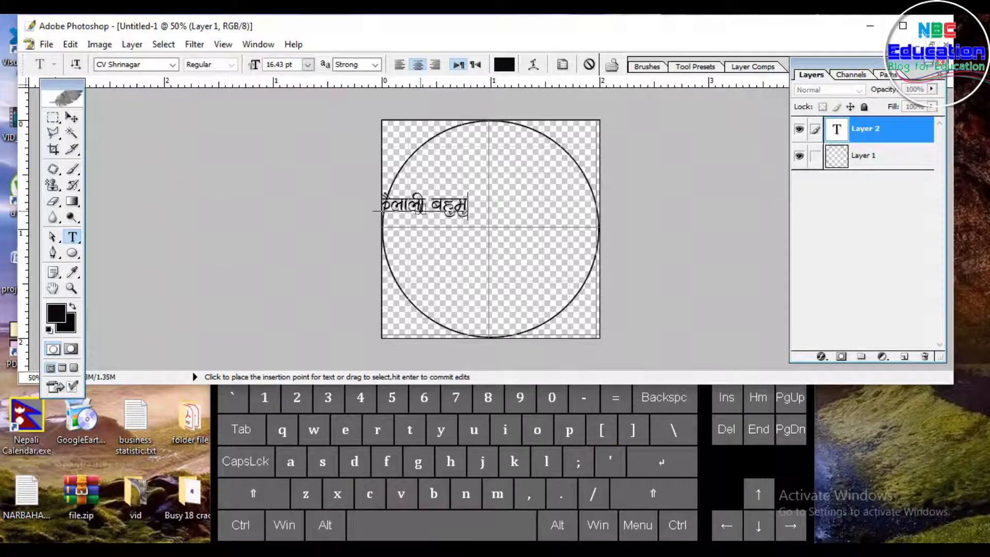
type("'vL S")
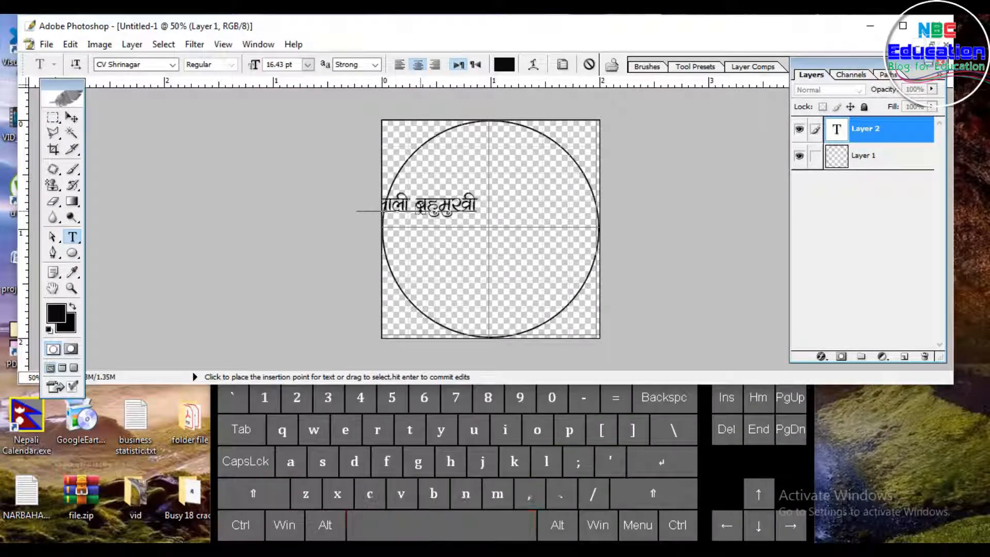
type("ofD")
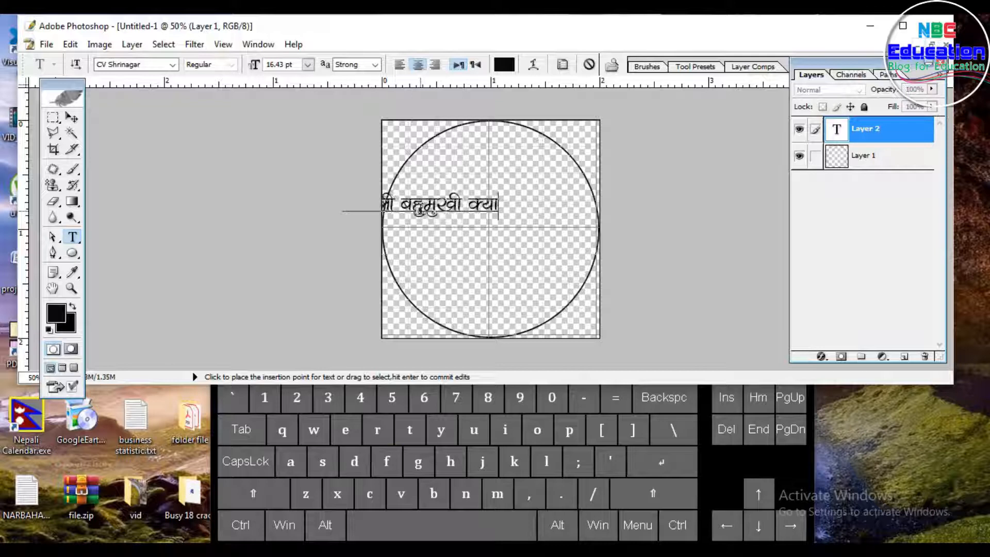
type("k;")
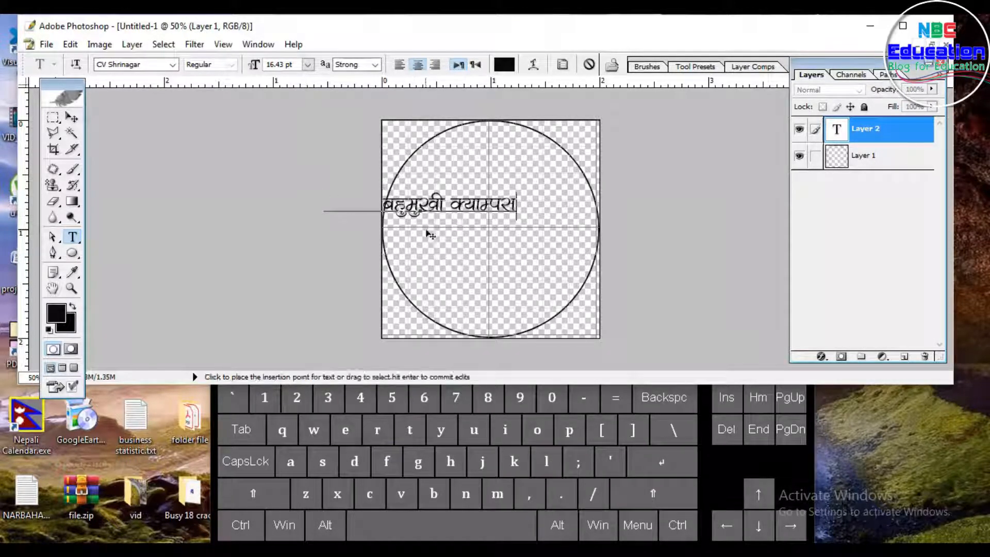
key("ctrl+a")
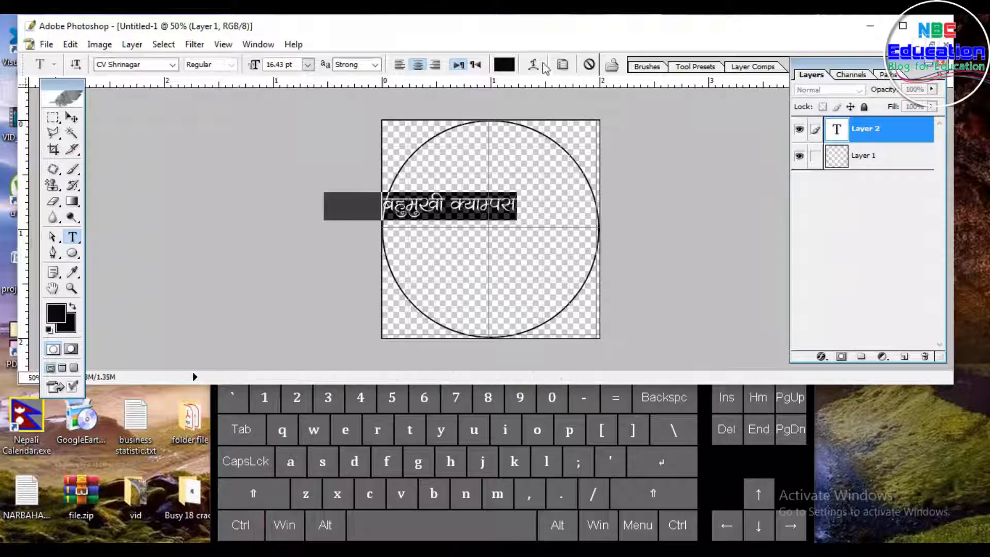
left_click(535, 66)
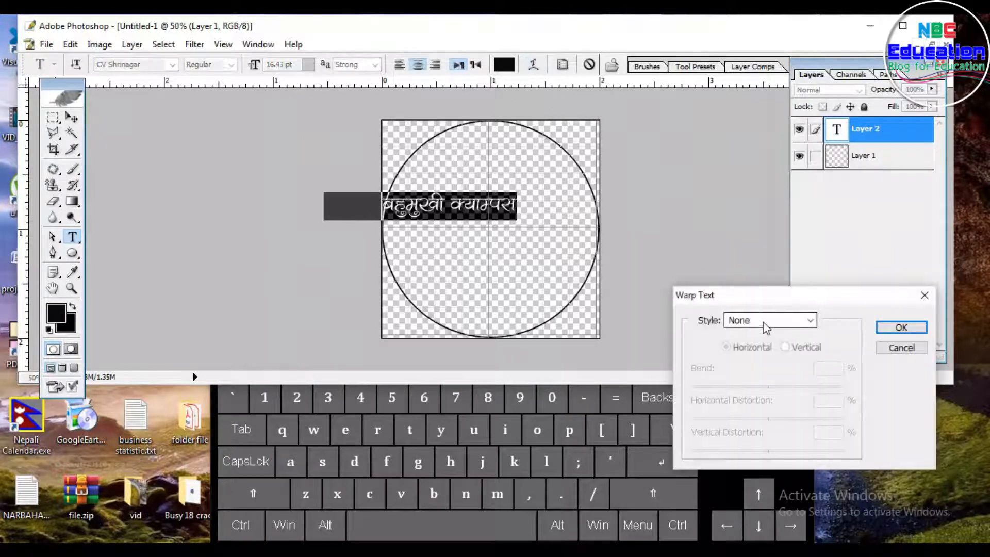
left_click(925, 295)
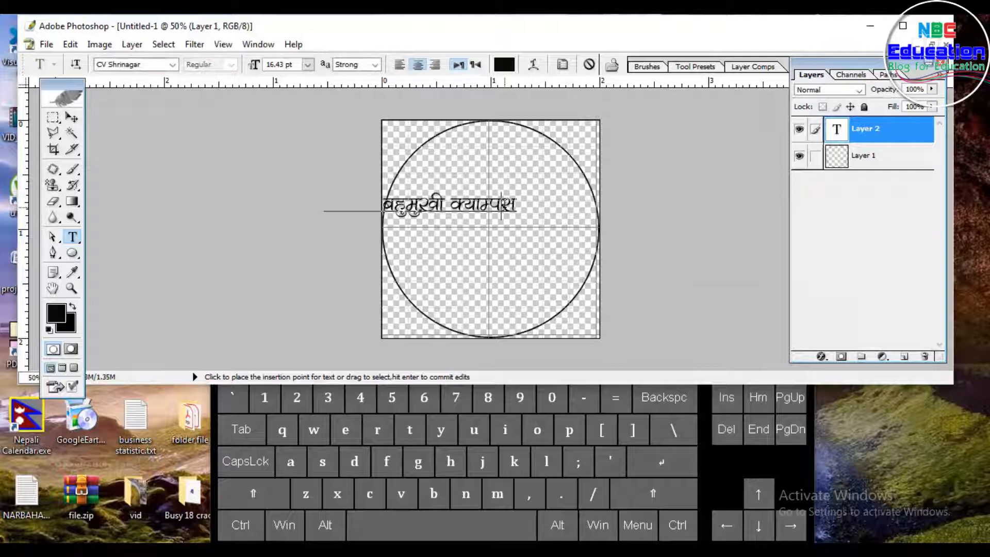
key("ctrl+a")
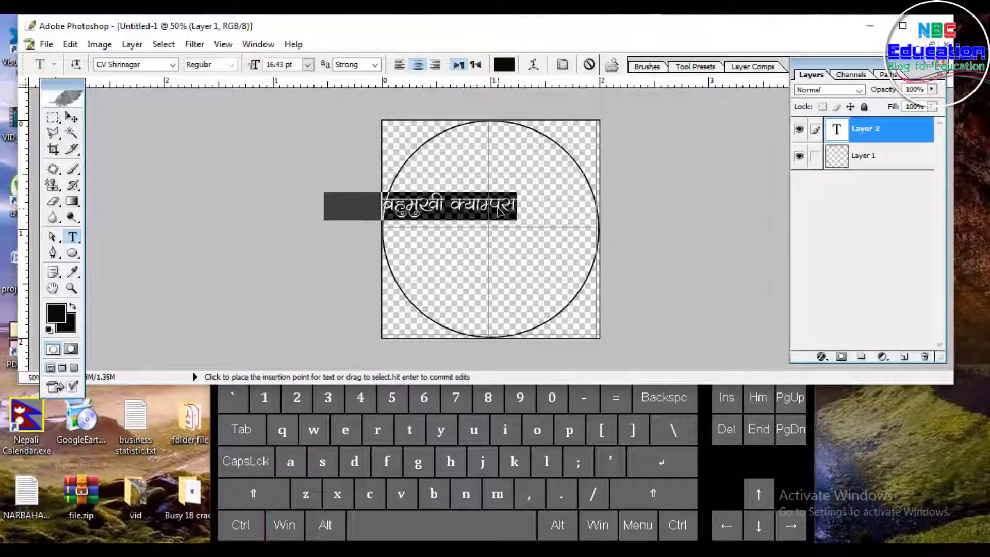
key("ctrl")
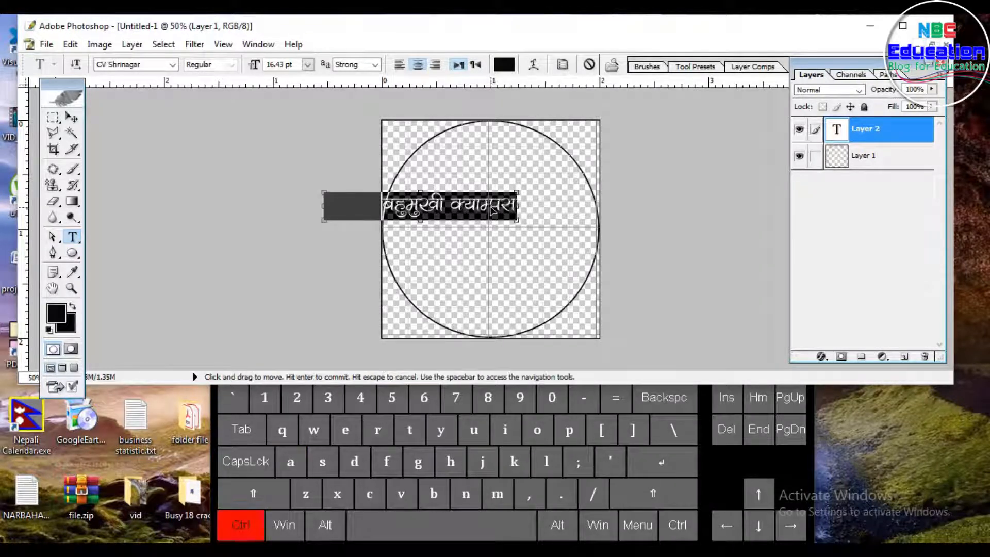
left_click(490, 207)
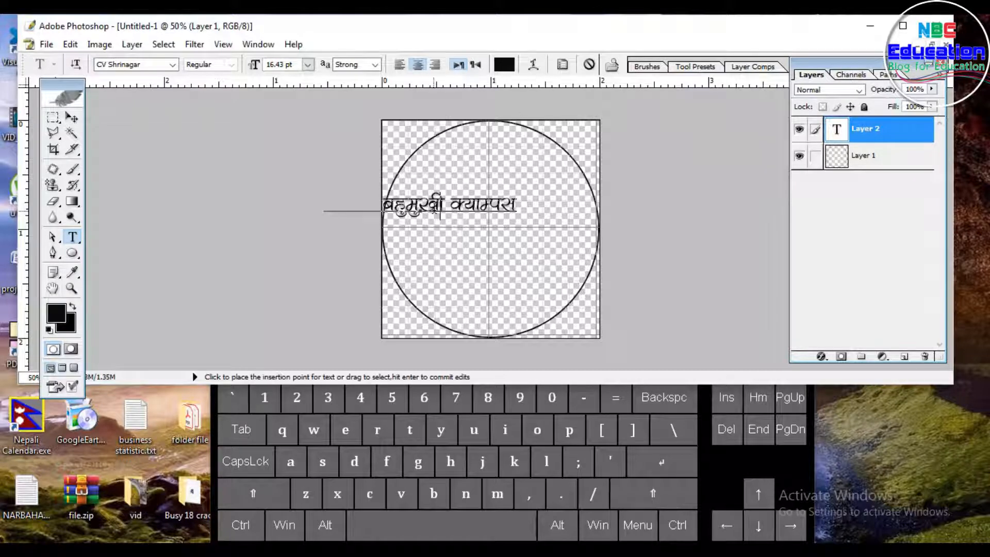
Step: Warp the text with the Arc style at a bend of +100%
left_click(534, 63)
left_click_drag(732, 299, 693, 62)
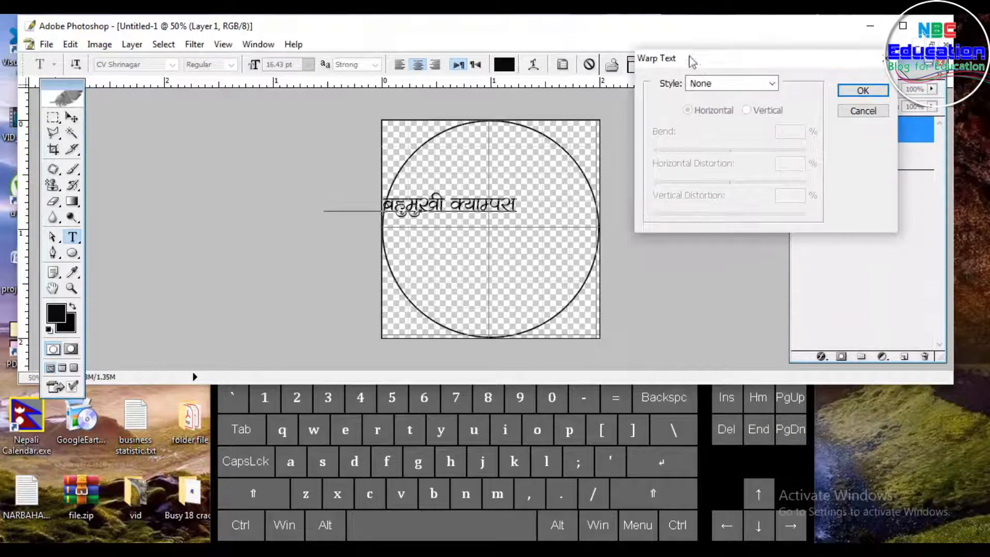
left_click(754, 87)
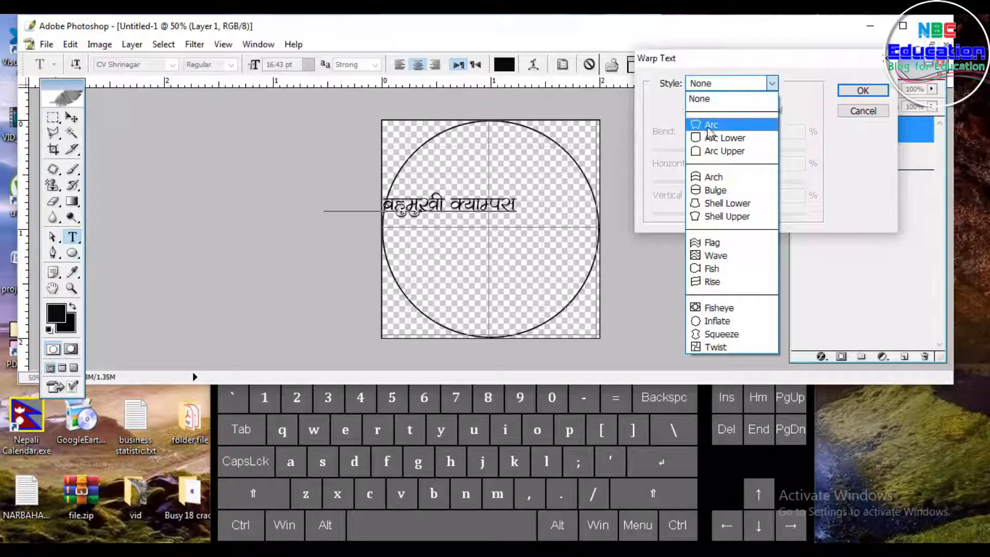
left_click(712, 125)
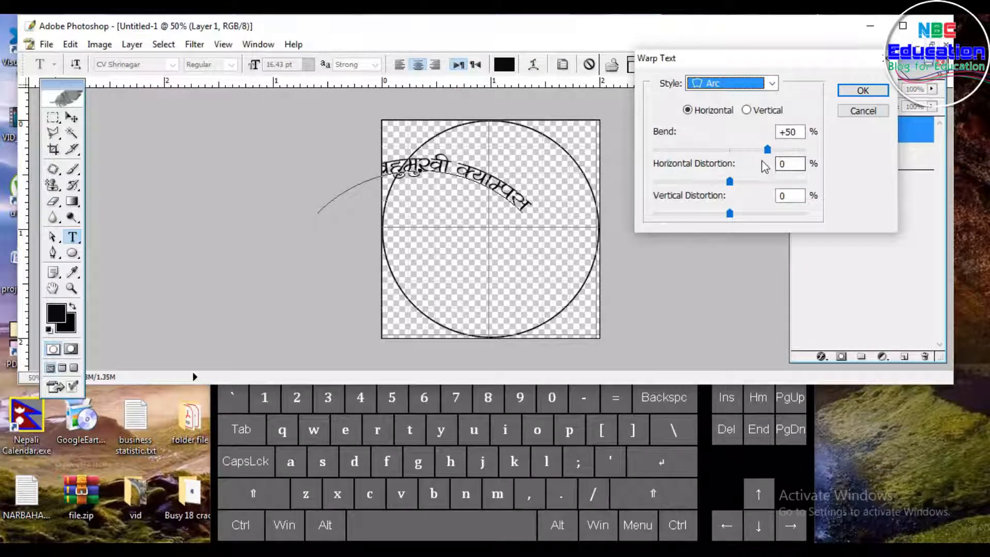
left_click_drag(768, 150, 814, 159)
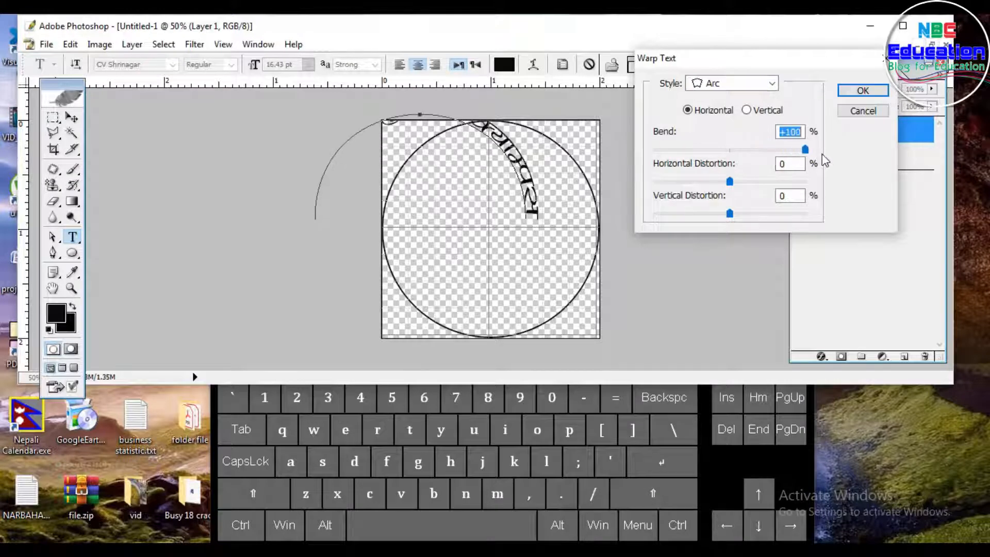
left_click(860, 91)
Step: Move the arched text and free-transform it to about 78% scale so it fits inside the top of the circle
left_click(72, 118)
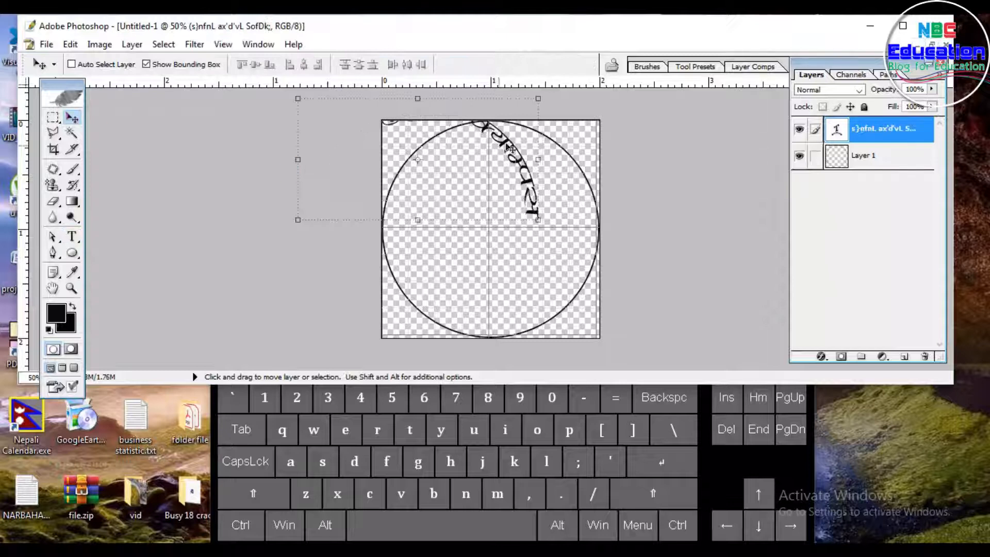
left_click_drag(514, 152, 575, 174)
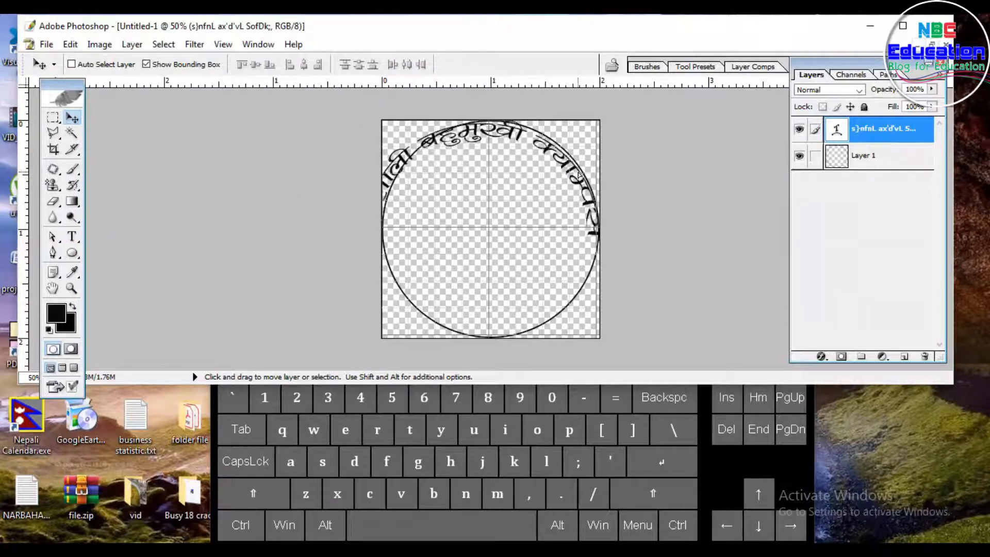
key("shift")
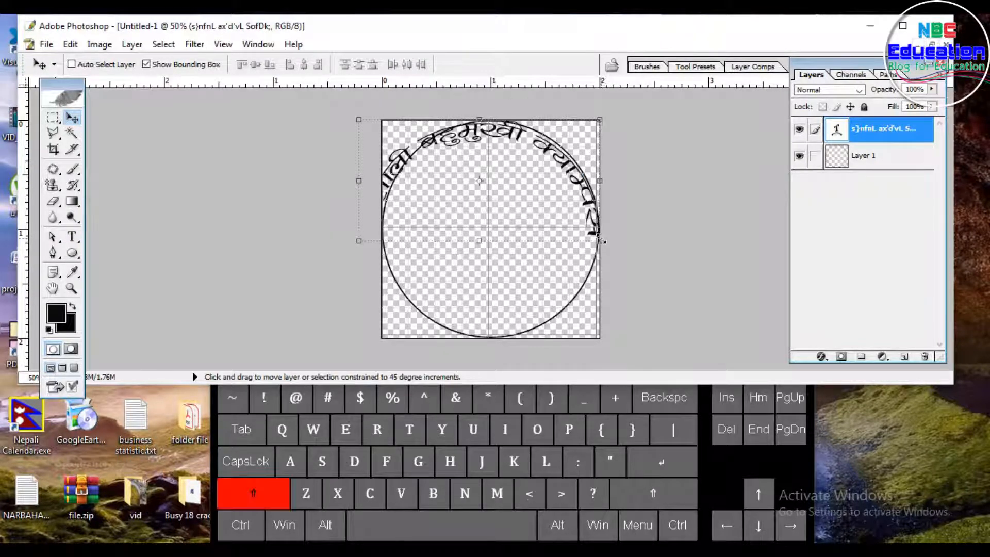
key("alt")
left_click_drag(599, 241, 573, 227)
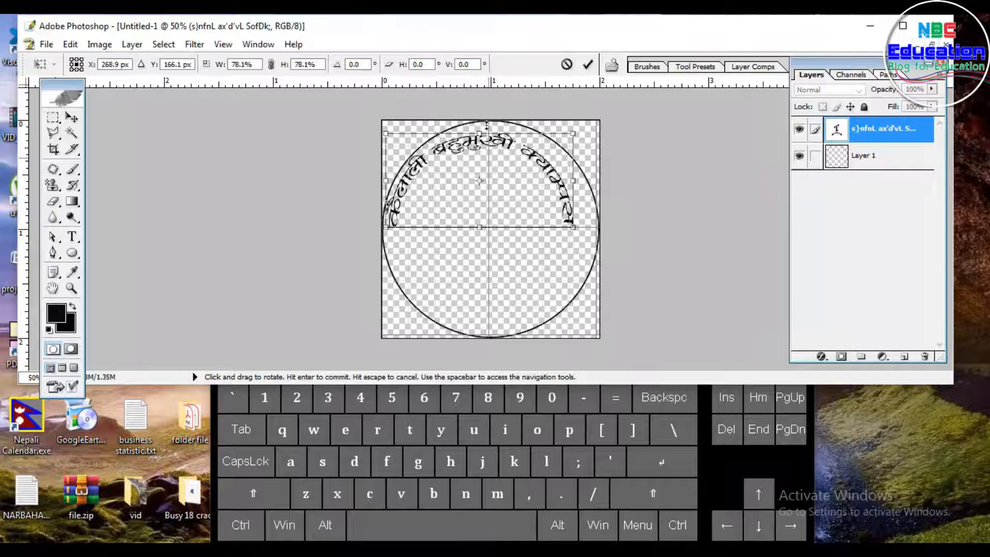
left_click_drag(550, 184, 549, 258)
left_click_drag(502, 231, 530, 130)
left_click_drag(526, 198, 515, 201)
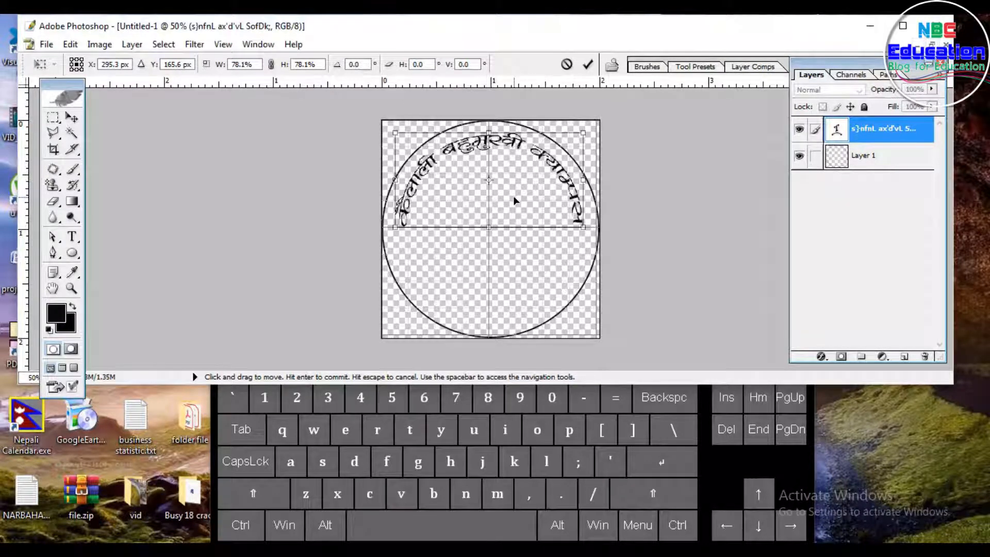
key("Return")
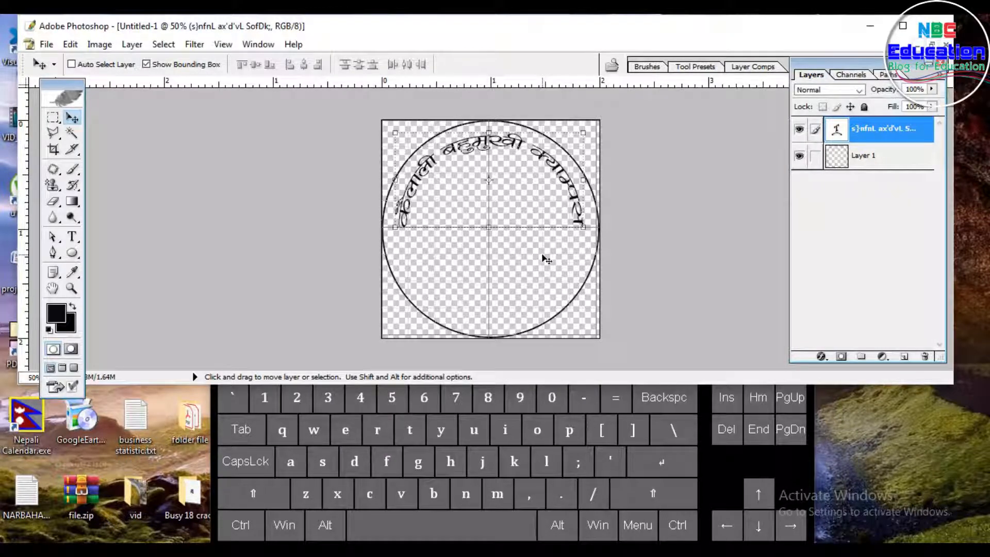
Step: Duplicate the arched text into the lower half of the circle and change the copy's Arc bend to -60%
key("alt")
left_click_drag(527, 163, 529, 240)
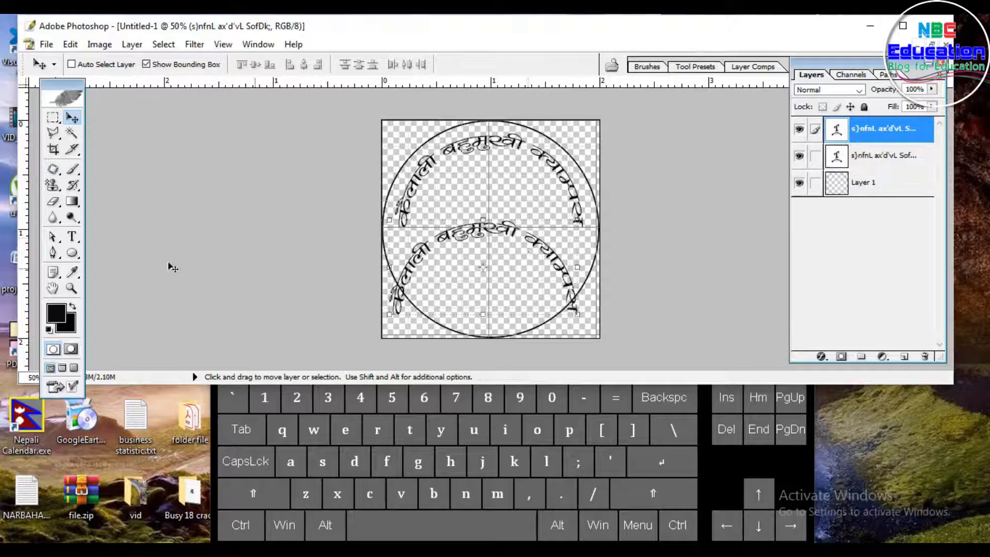
left_click(72, 236)
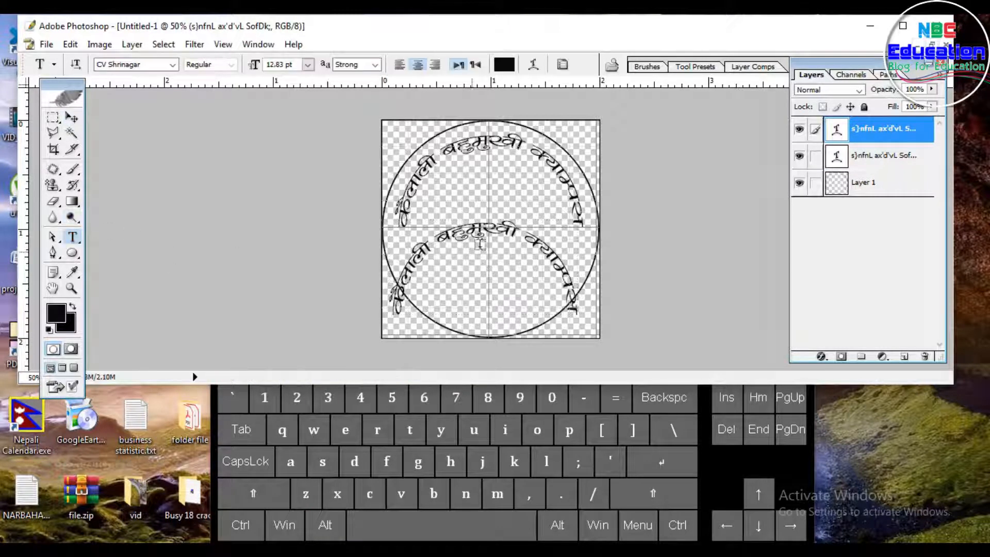
left_click(501, 230)
left_click(534, 65)
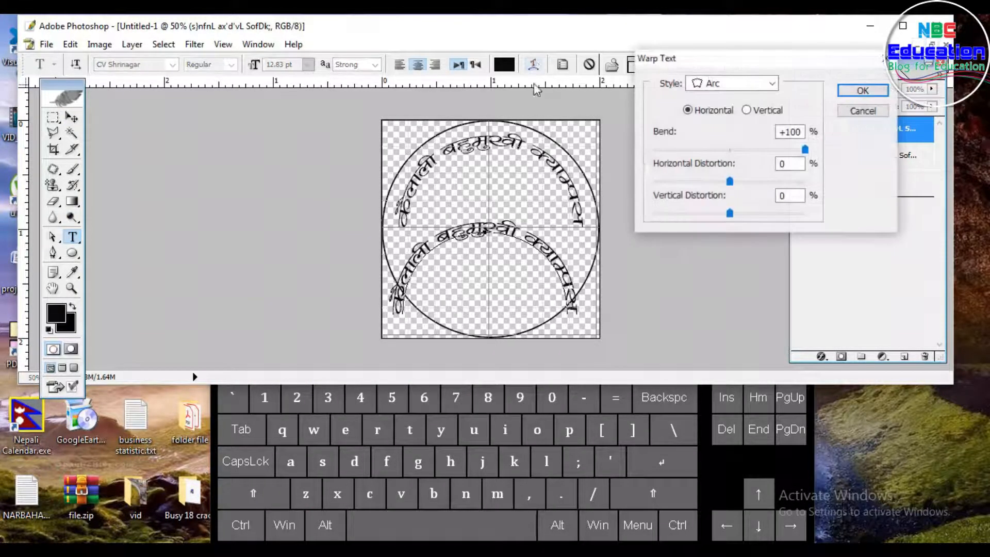
left_click_drag(805, 150, 682, 150)
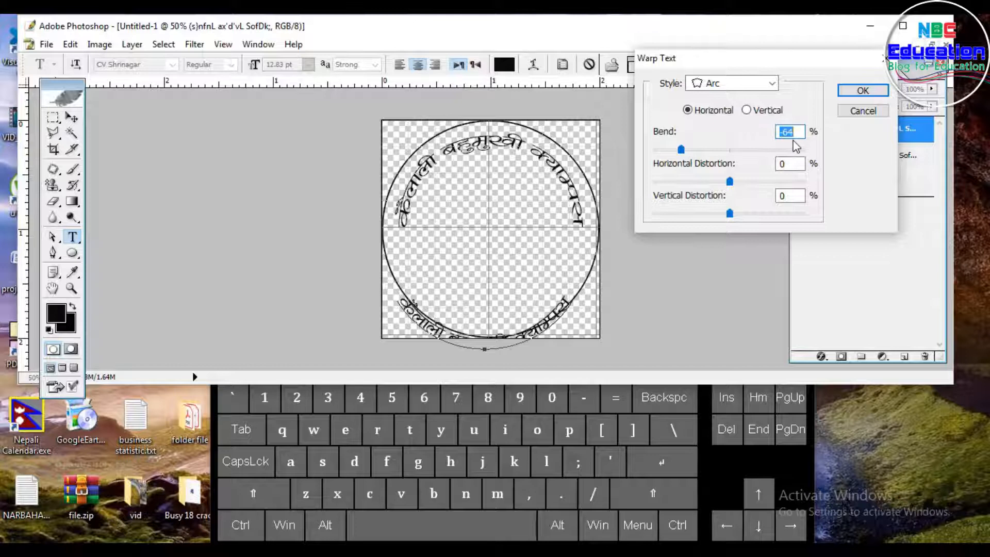
type("-60")
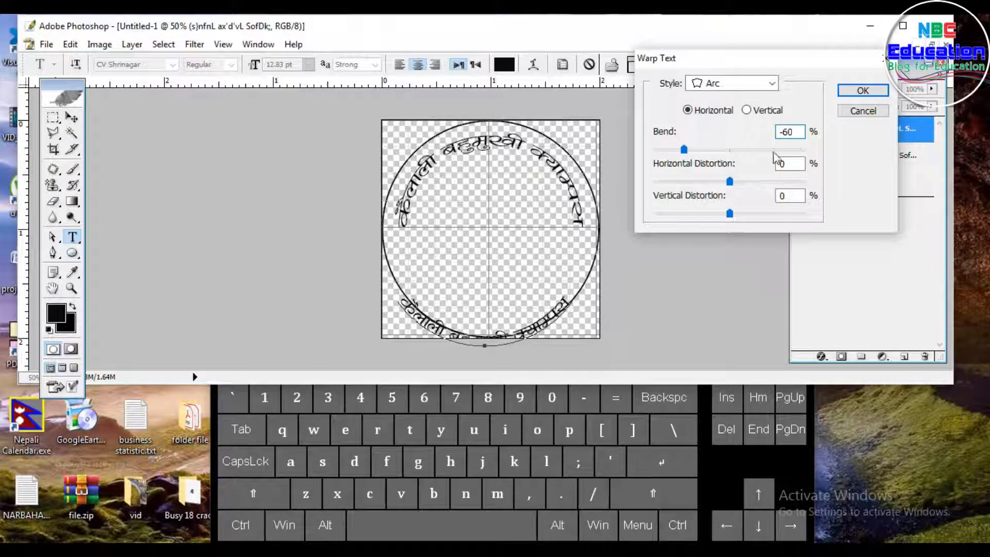
left_click(859, 92)
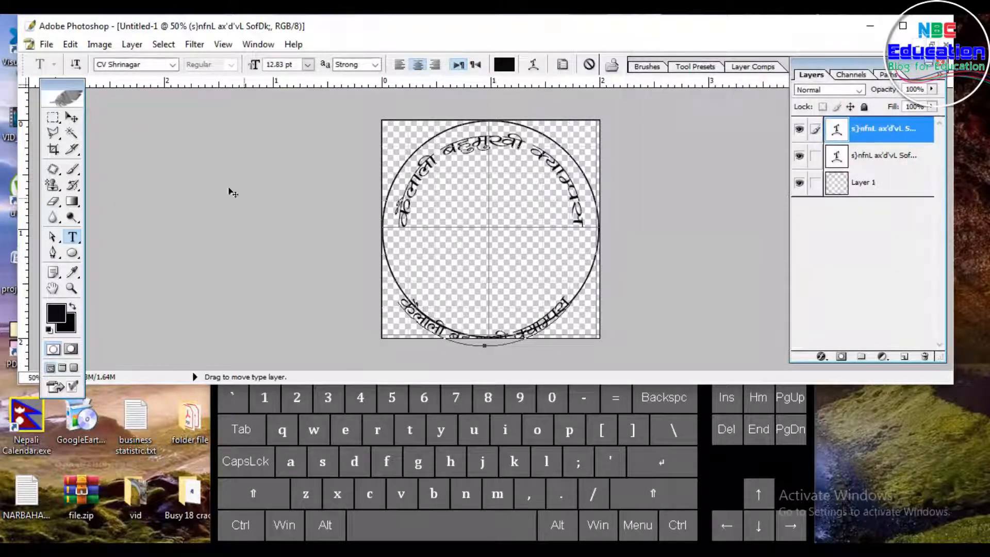
Step: Move the lower text copy up so it sits inside the bottom of the circle, nudging it into place
left_click(72, 117)
left_click_drag(557, 320, 563, 290)
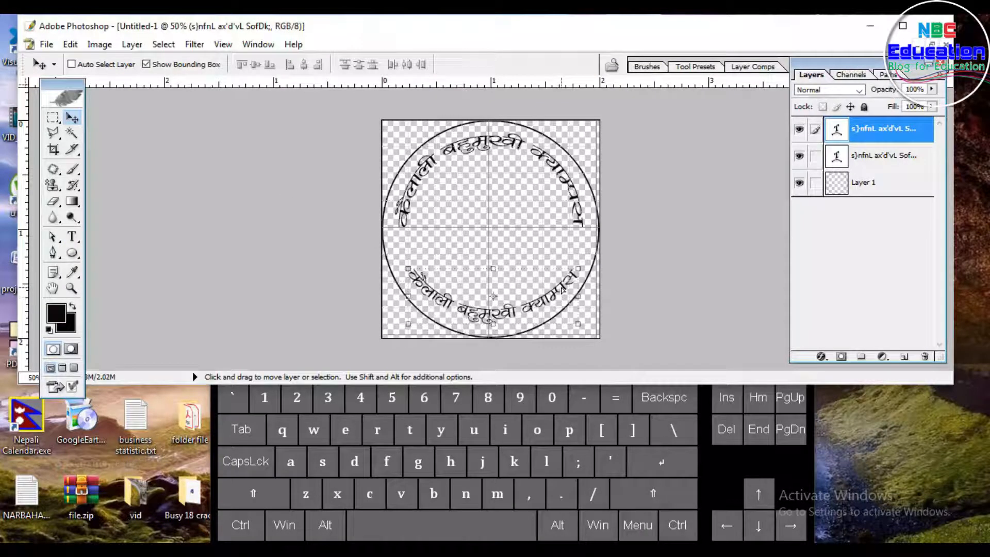
key("Down")
key("Down")
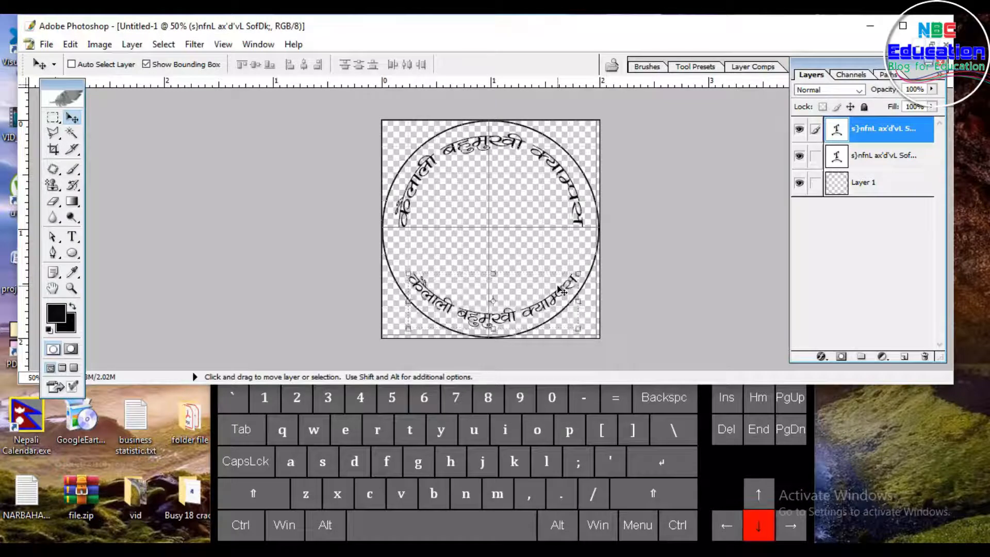
key("Up")
key("Up")
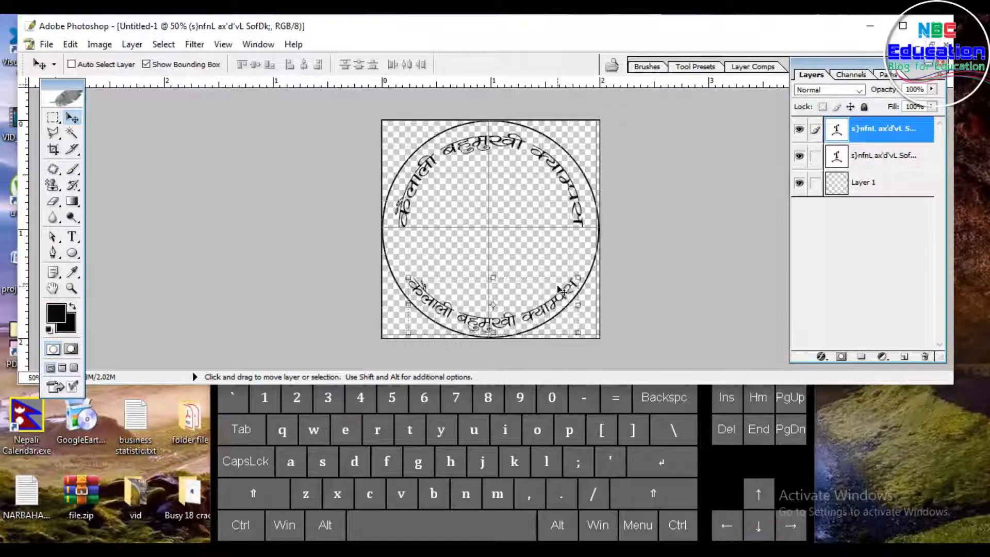
Step: Edit the lower text's Warp Text settings, setting the Arc bend to -65%
left_click(72, 237)
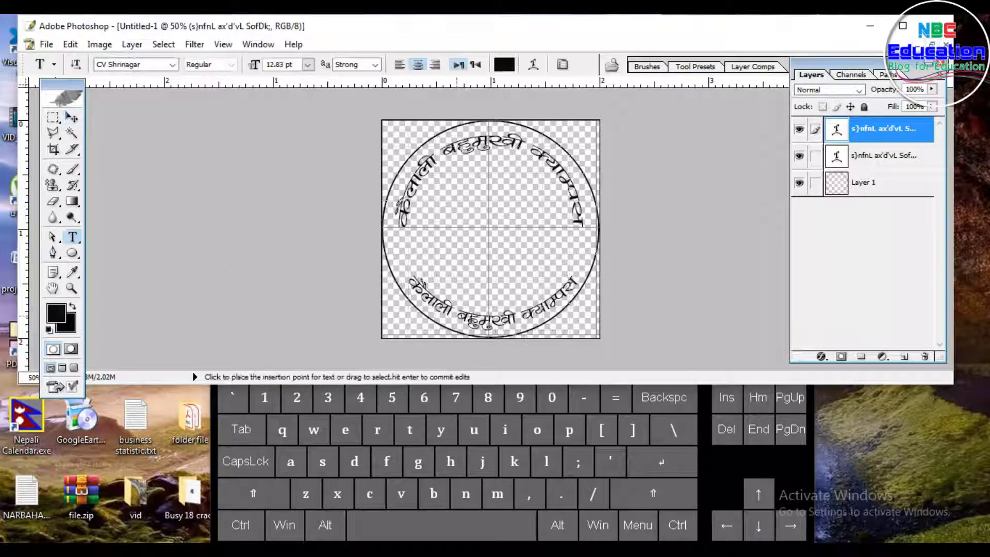
left_click(515, 321)
key("ctrl+a")
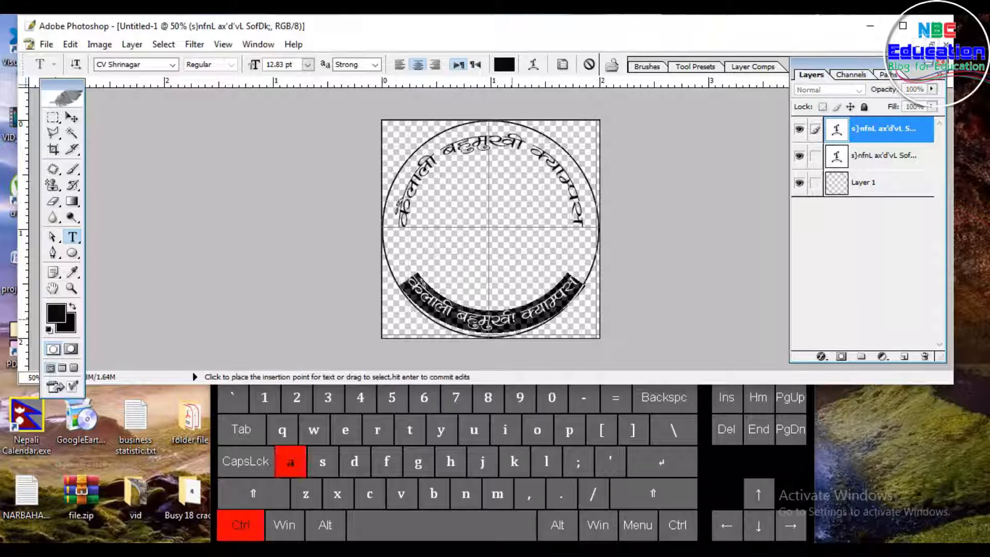
left_click(534, 65)
left_click_drag(773, 149, 681, 153)
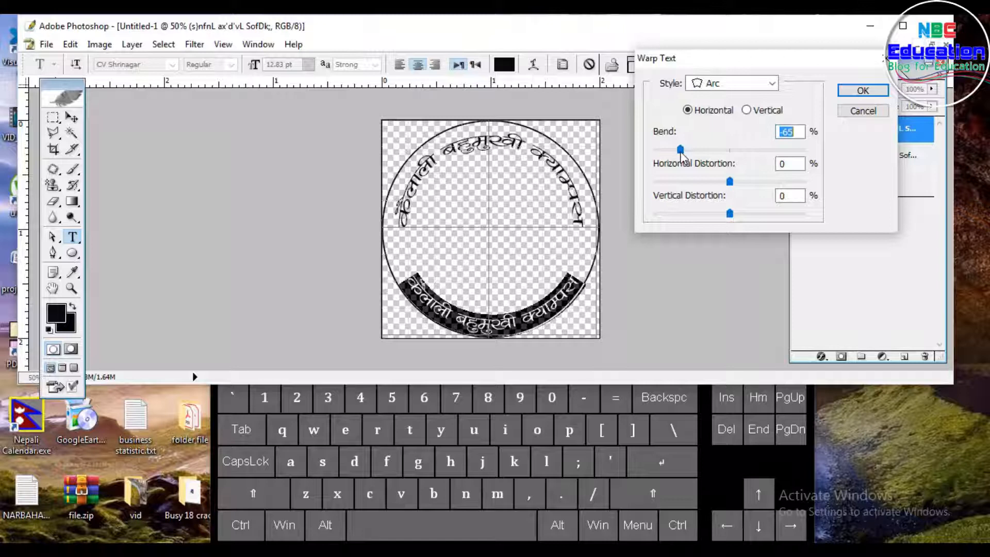
left_click(856, 98)
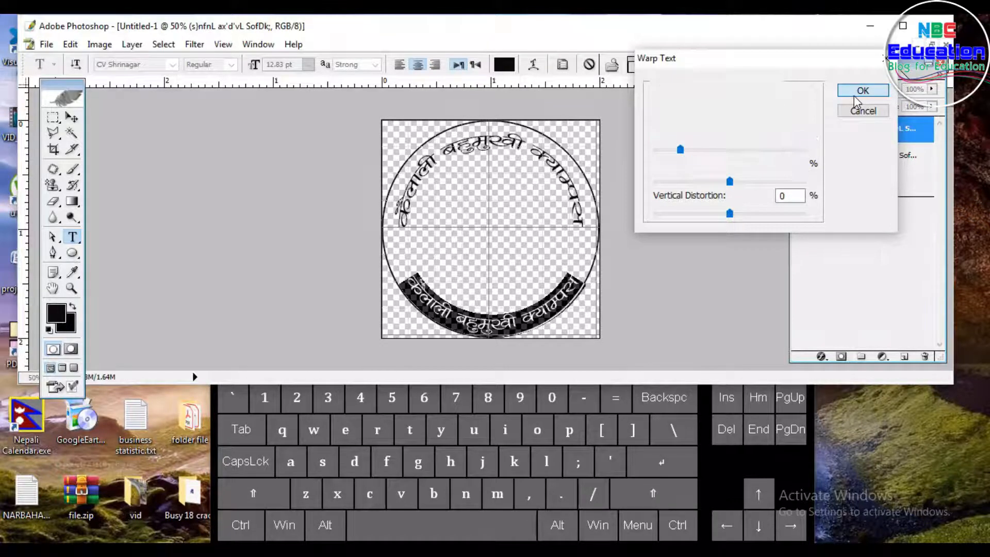
Step: Nudge the lower arched text slightly up and left inside the circle
left_click(72, 117)
key("Up")
key("Up")
key("Up")
key("Up")
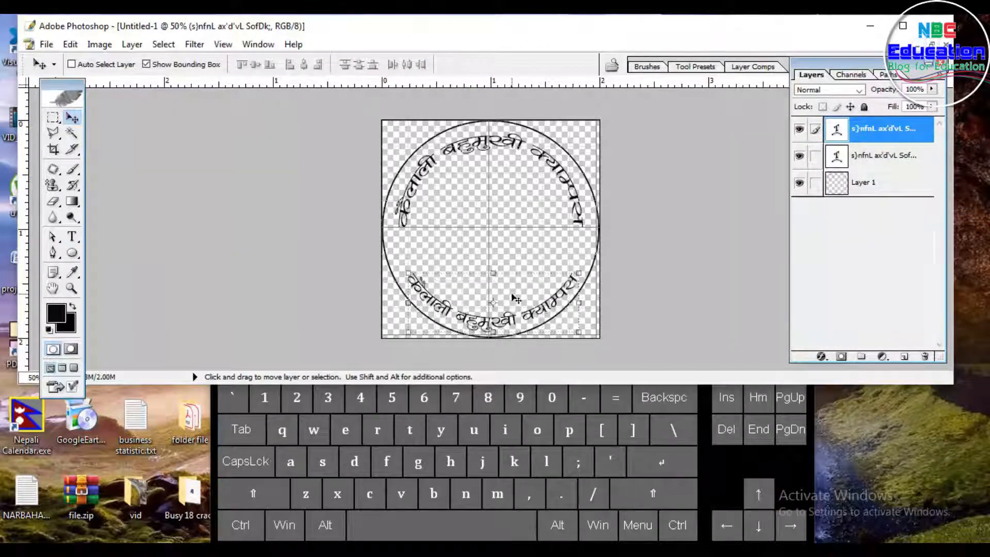
key("Left")
key("Left")
key("Left")
key("Left")
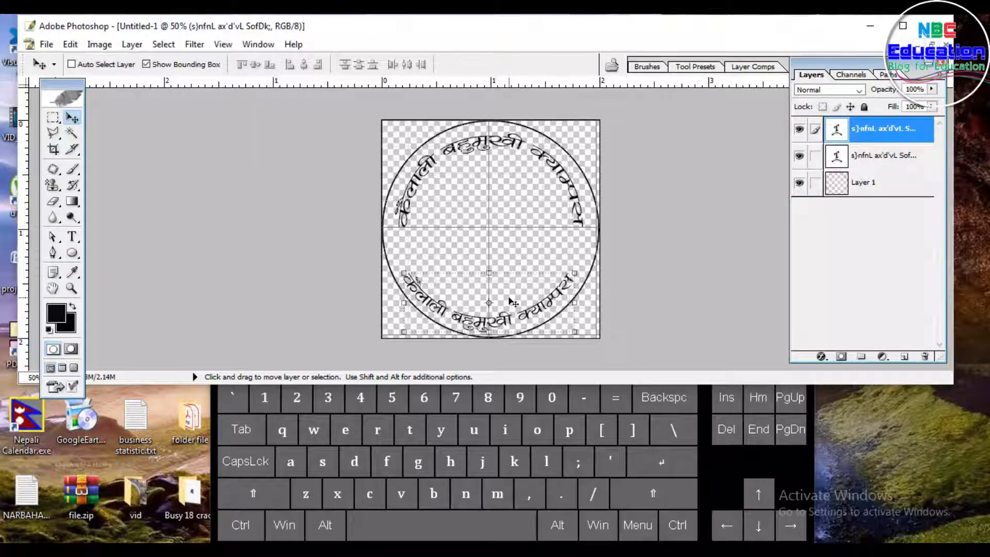
key("Up")
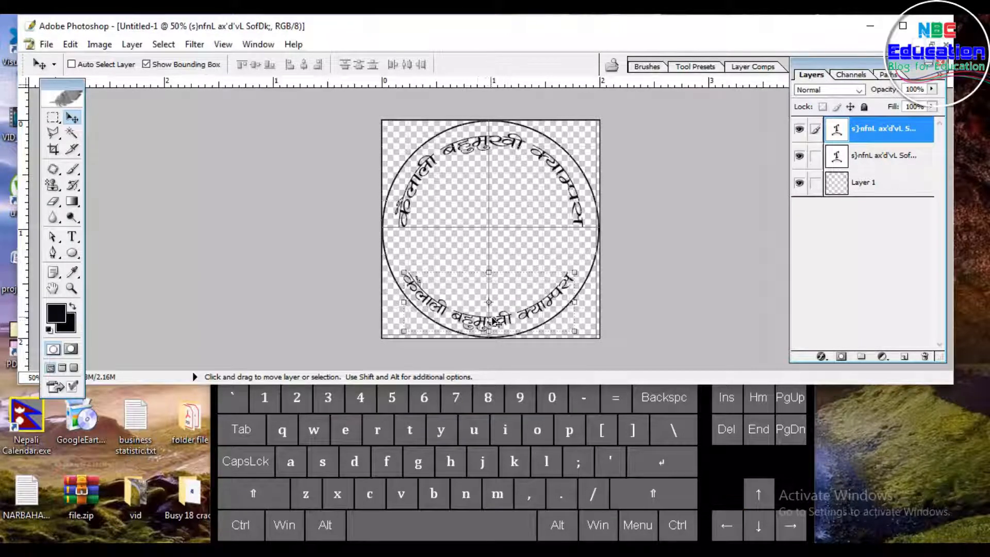
Step: Replace the lower arched text with "धनगढी कैलाली नेपाल"
left_click(72, 237)
left_click(444, 326)
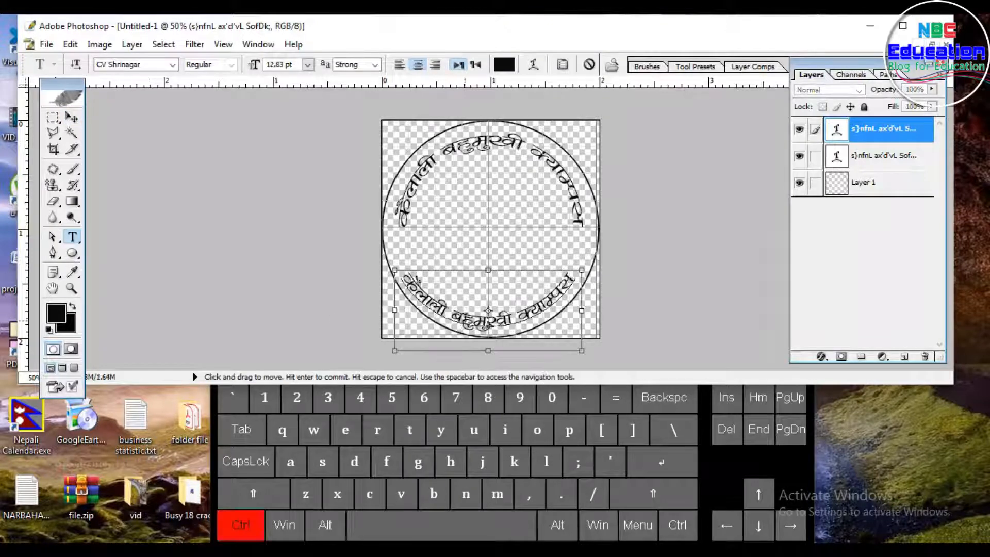
key("ctrl+a")
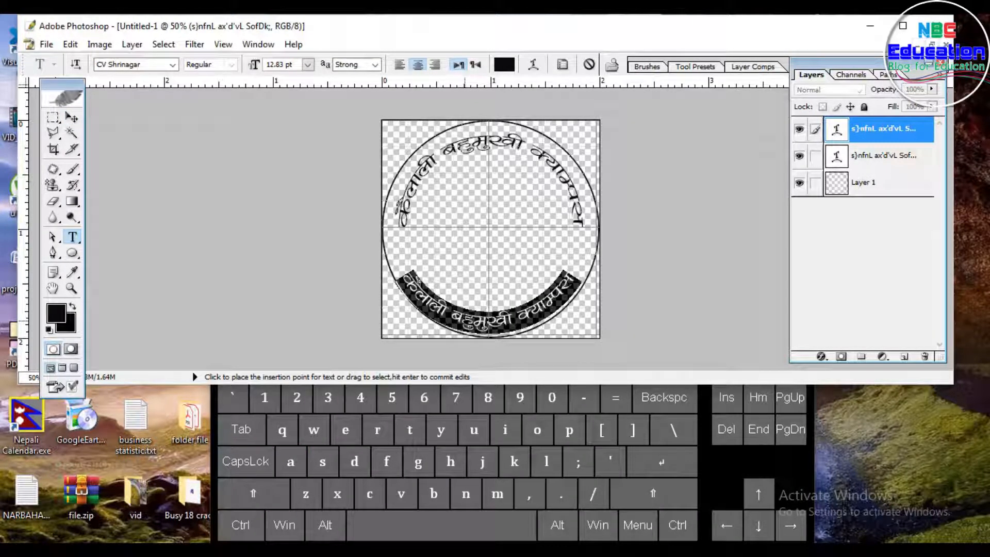
type("wgu9L, s}")
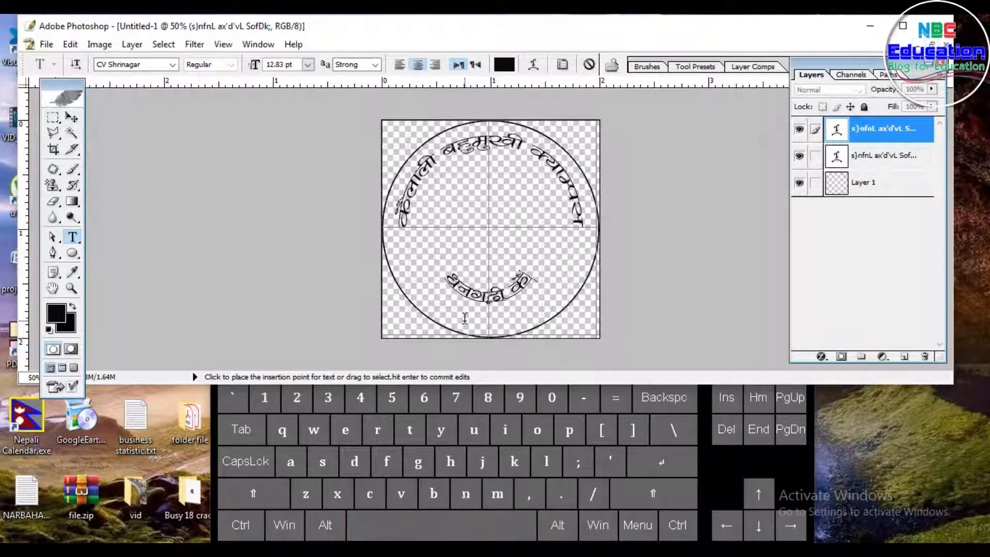
type("nfnL")
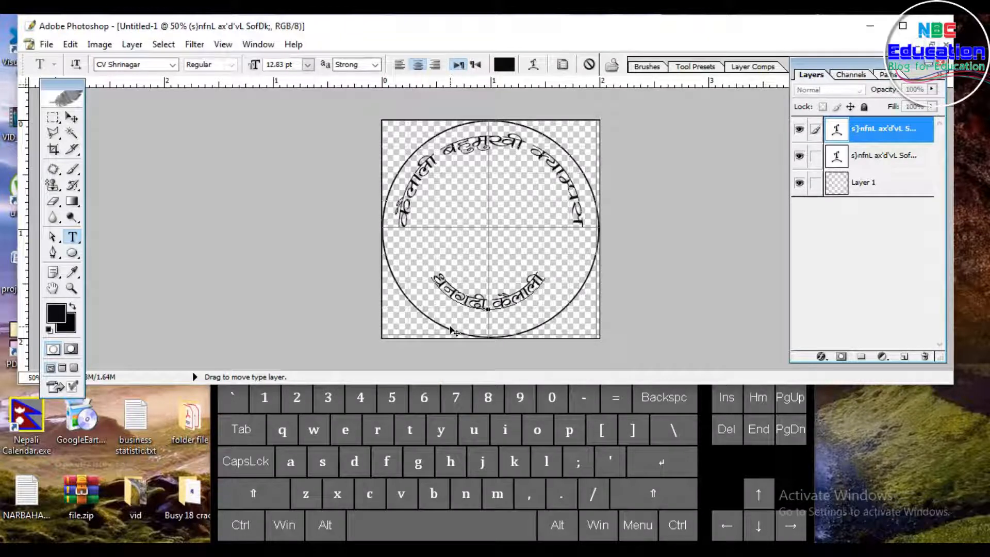
type(" g]")
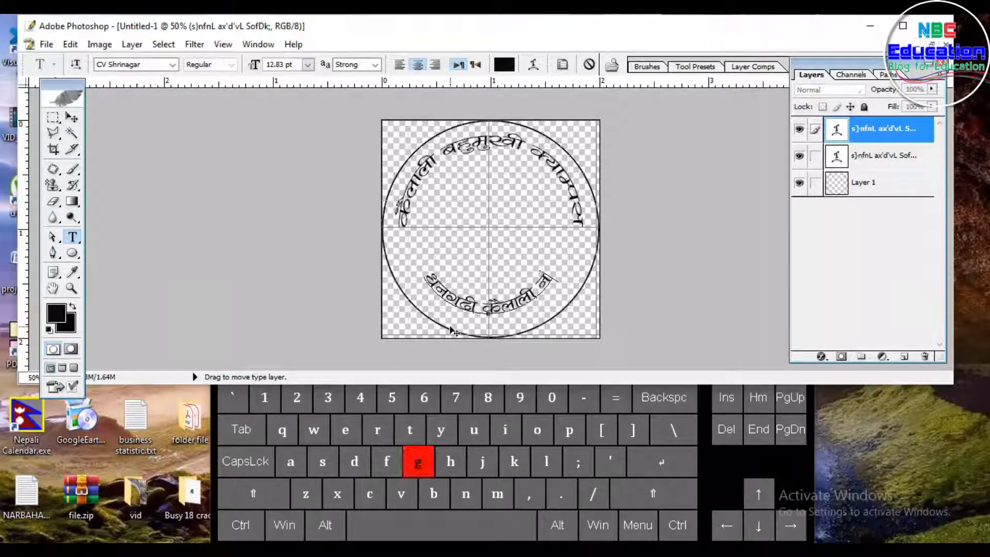
type("kfn")
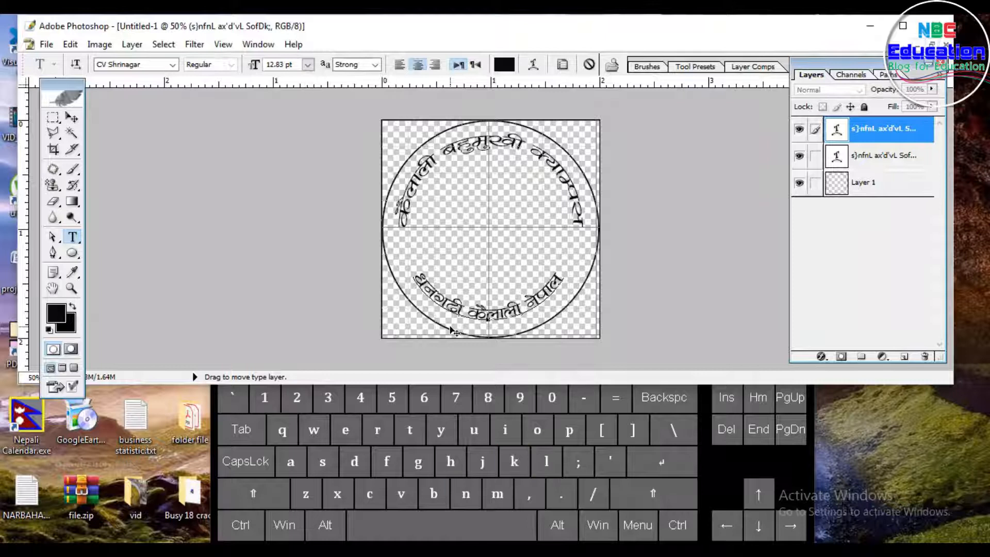
Step: Nudge the lower text down a few pixels so it sits along the circle's bottom edge
left_click(79, 116)
key("Down")
key("Down")
key("Down")
key("Down")
key("Down")
key("Down")
key("Down")
key("Down")
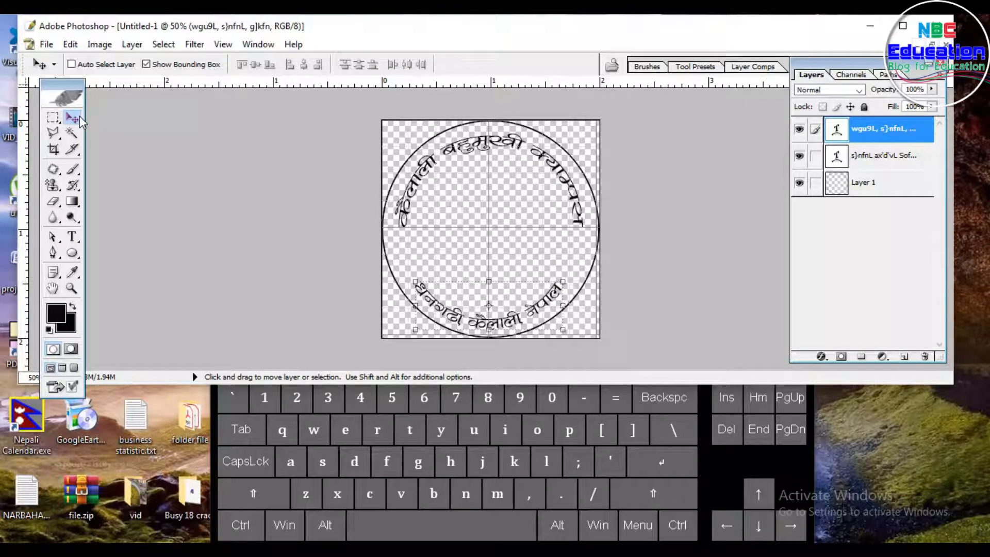
key("Down")
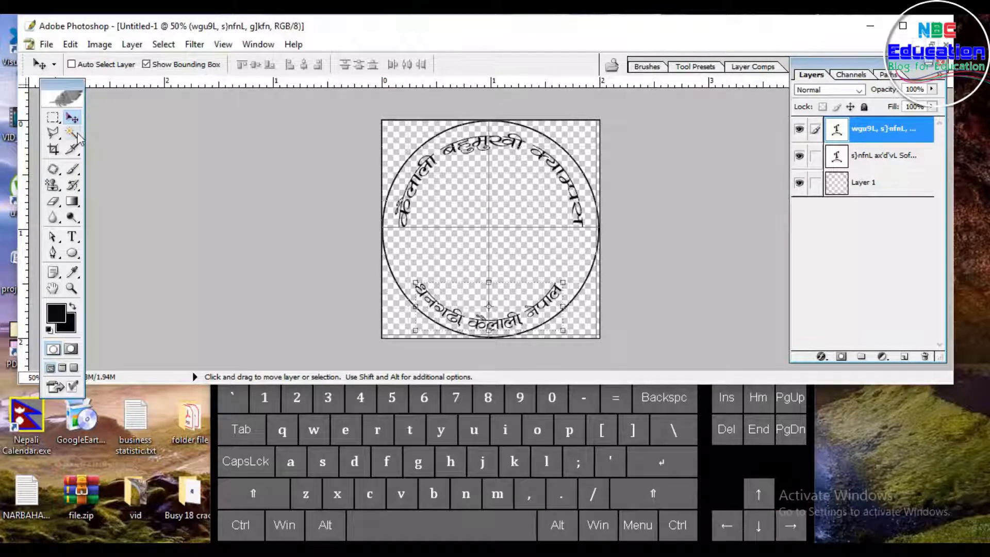
Step: Duplicate the circle layer by dragging a copy of it on the canvas
left_click(870, 184)
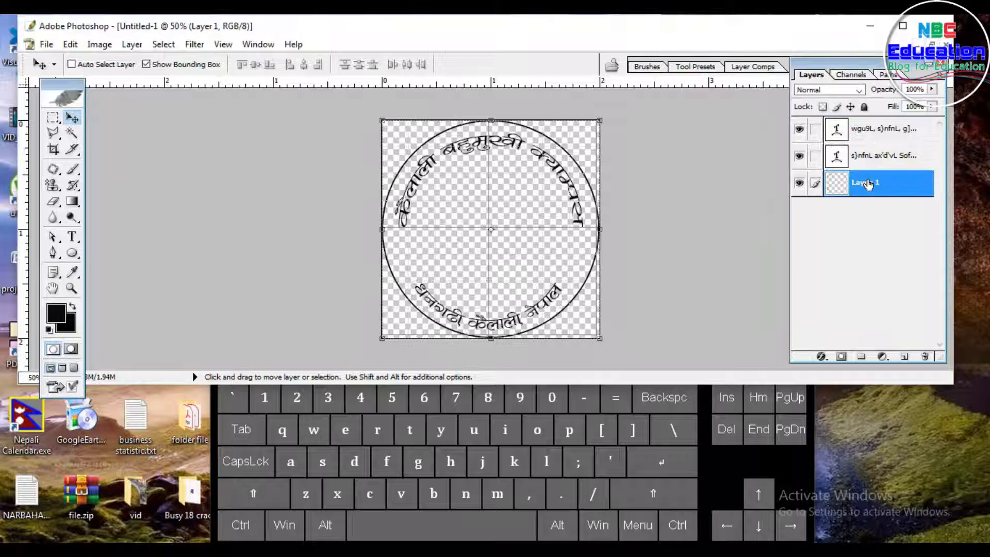
key("alt")
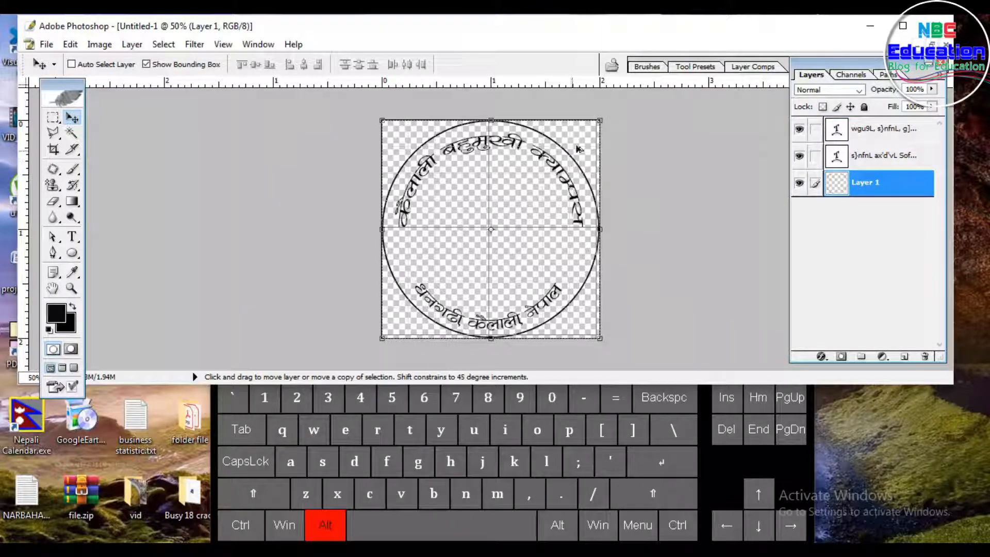
left_click_drag(564, 150, 559, 157)
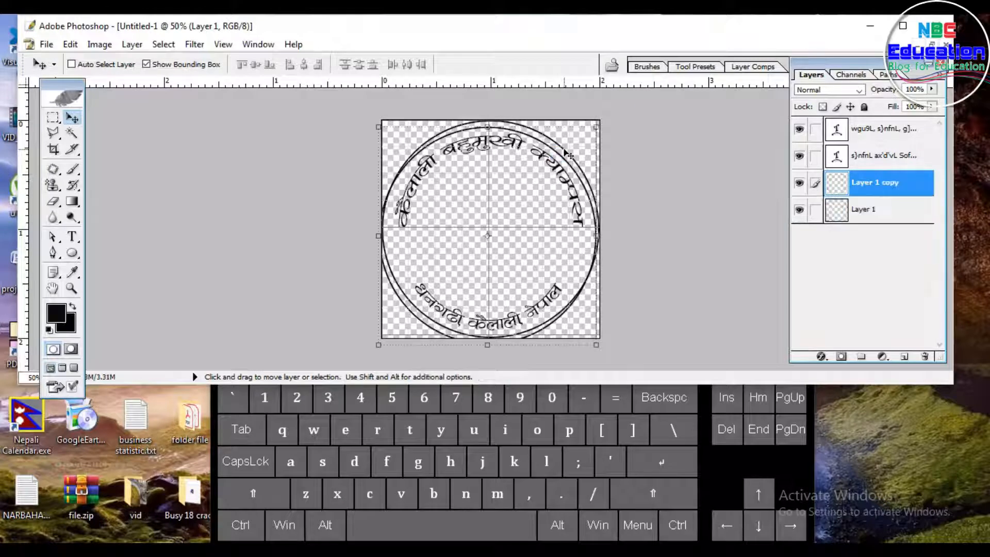
Step: Scale the circle copy proportionally from its centre to about 65% to form an inner concentric circle
key("shift")
key("alt")
left_click_drag(596, 126, 569, 154)
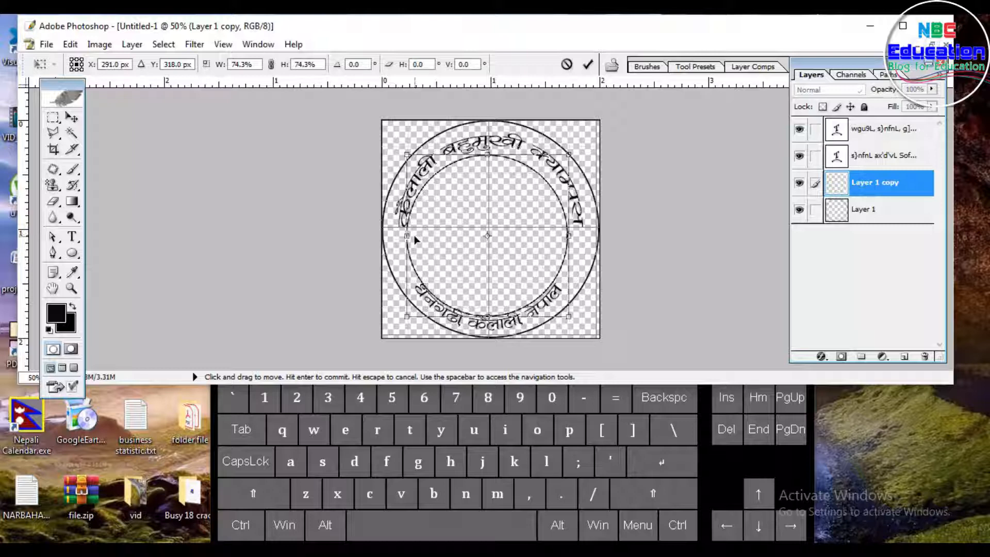
left_click_drag(511, 204, 516, 198)
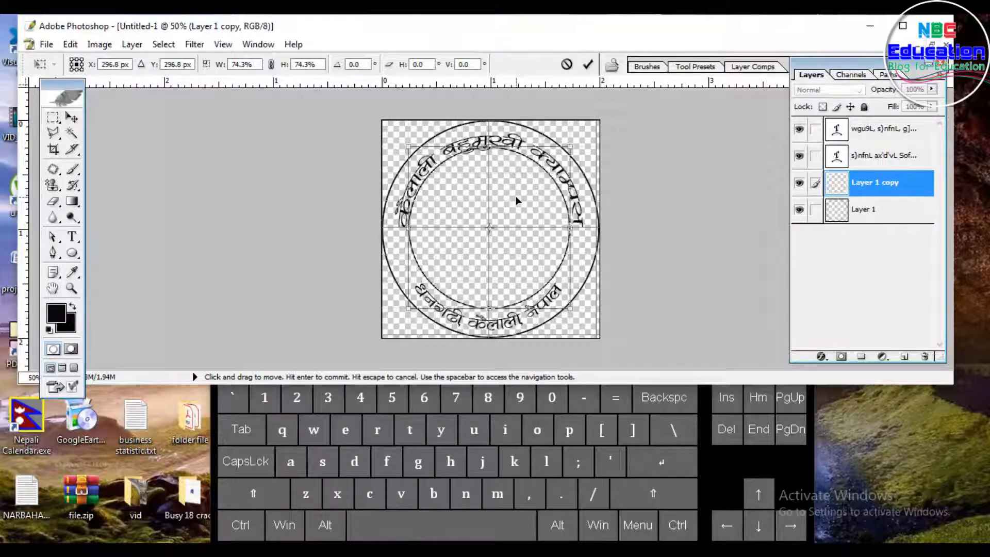
key("shift+alt")
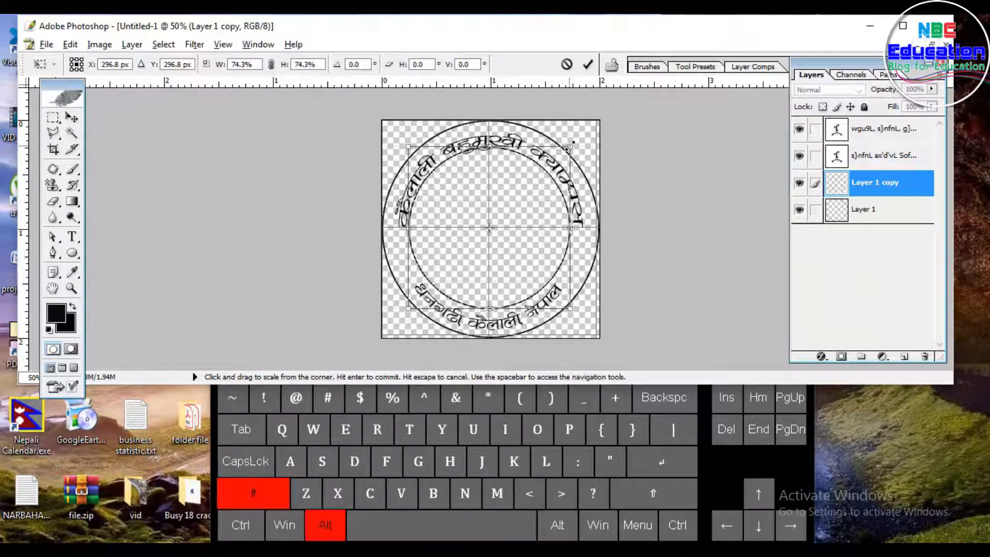
left_click_drag(567, 152, 564, 159)
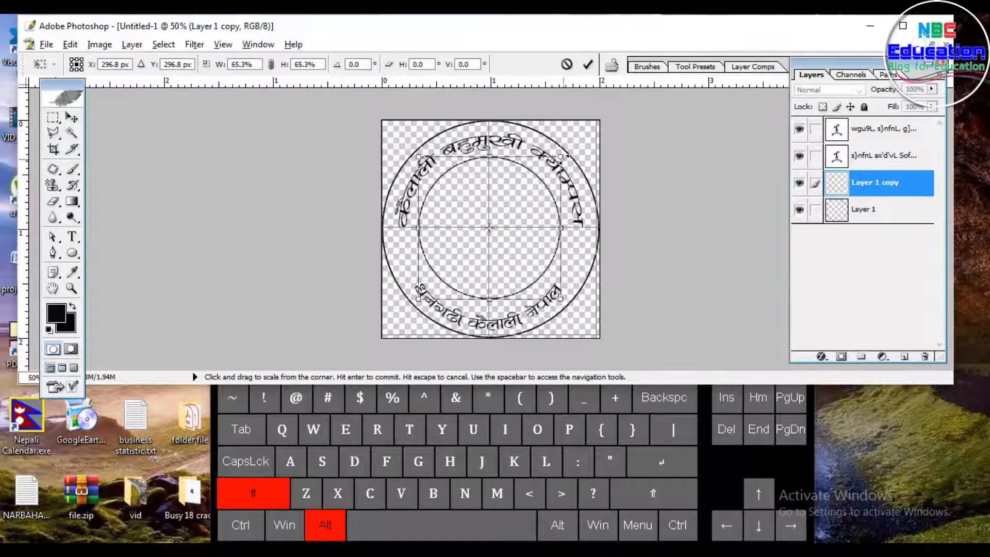
key("Return")
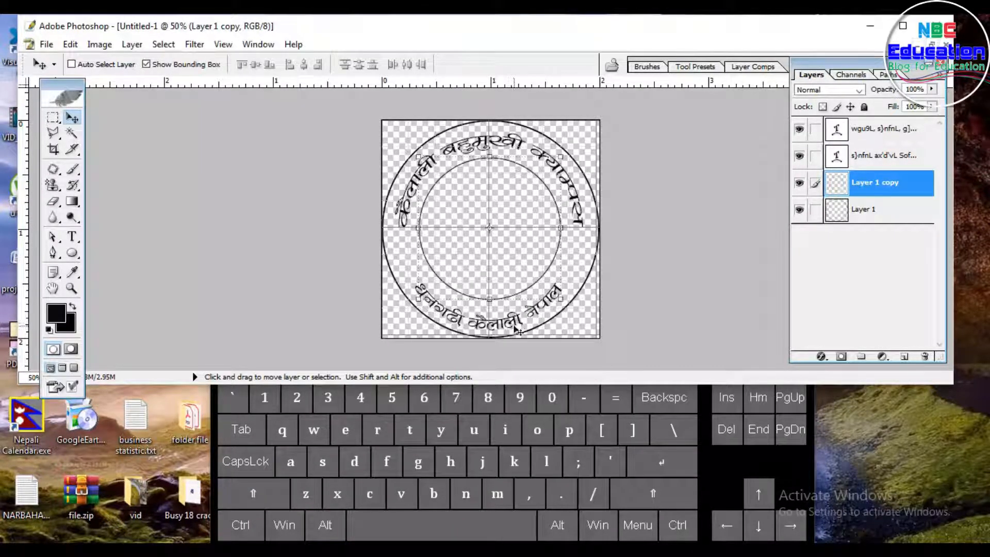
Step: Select the lower text layer from the canvas and nudge it up a few pixels
right_click(514, 321)
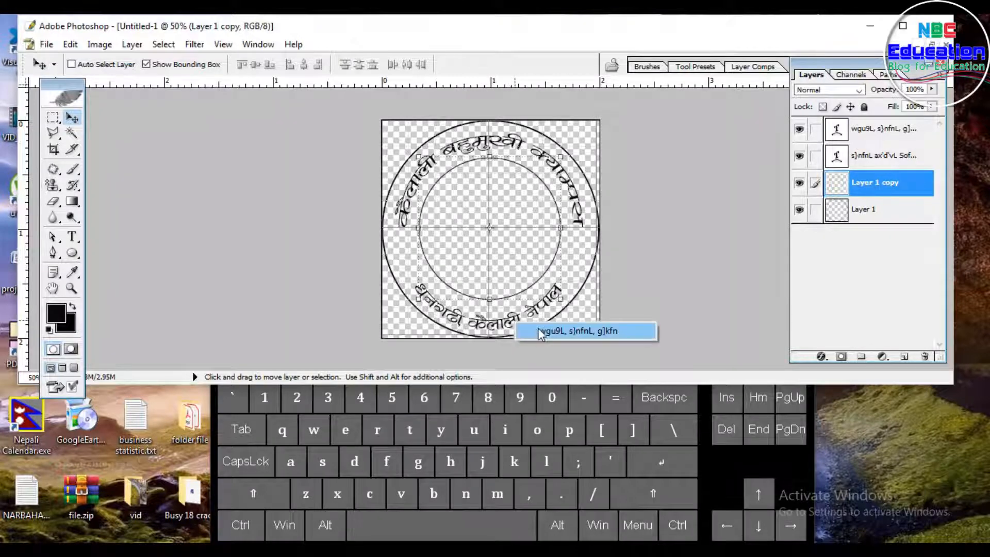
left_click(542, 334)
key("Up")
key("Up")
key("Up")
key("Up")
key("Up")
key("Up")
key("Up")
key("Up")
key("Up")
key("Up")
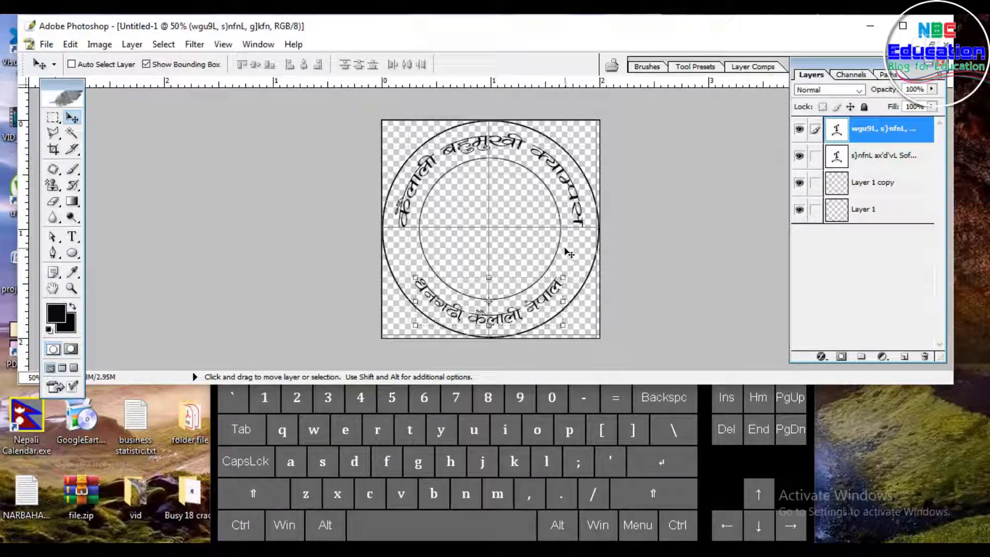
Step: Draw a small ornament with the Custom Shape tool on a new layer at the circle's left side, between the texts
left_click(73, 253)
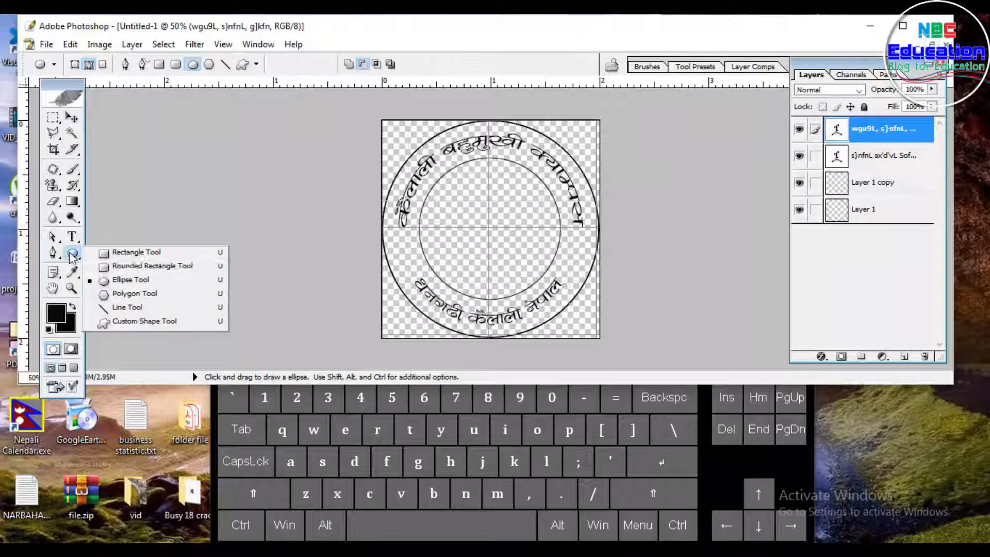
left_click(132, 324)
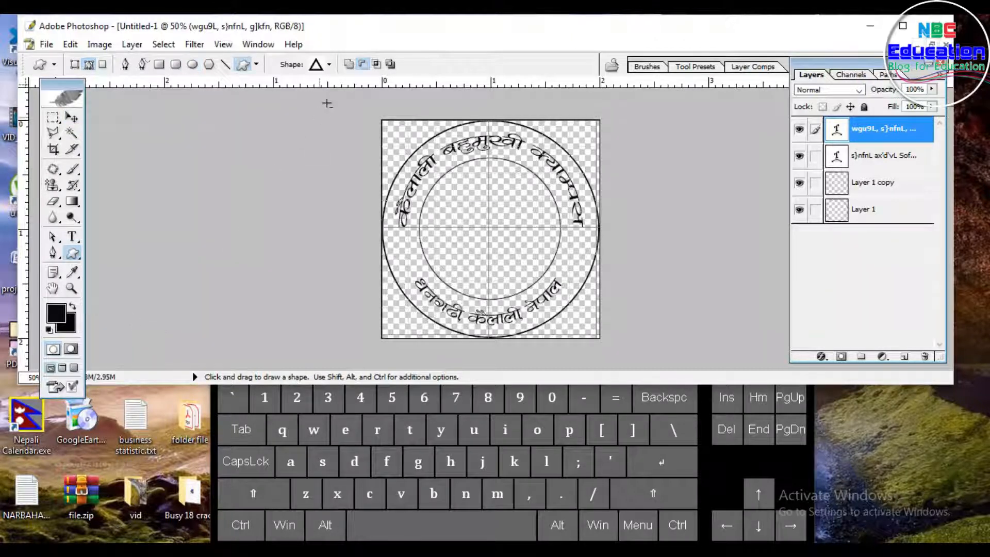
left_click(330, 65)
left_click_drag(388, 216, 388, 302)
left_click(355, 400)
left_click(448, 37)
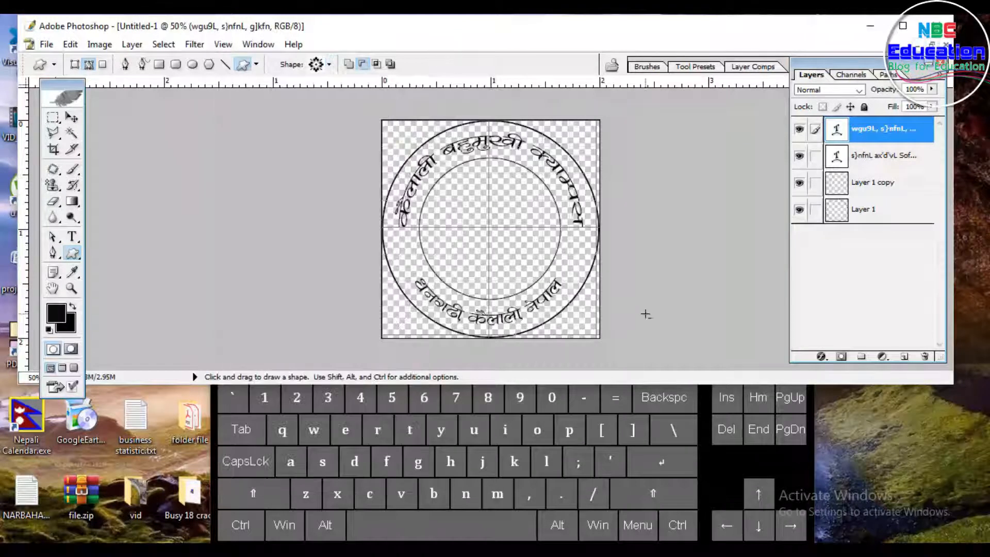
left_click(906, 357)
left_click_drag(394, 242, 424, 272)
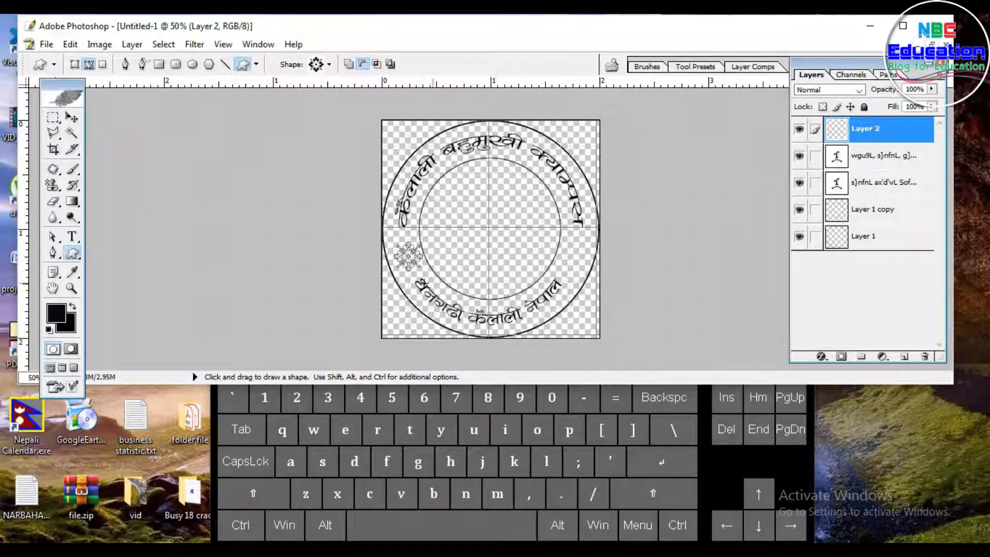
Step: Free-transform the ornament, scaling it proportionally to about 73%
left_click(72, 118)
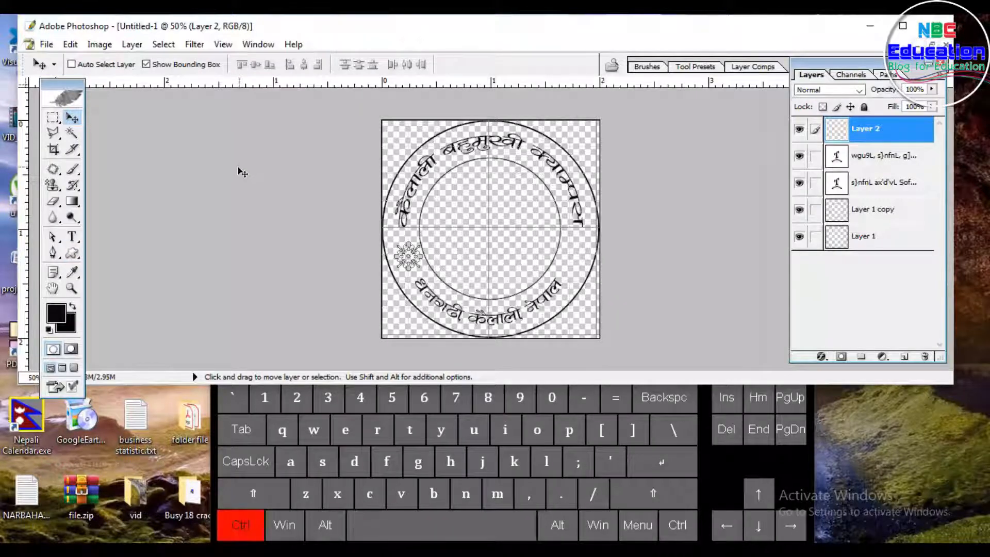
key("ctrl+t")
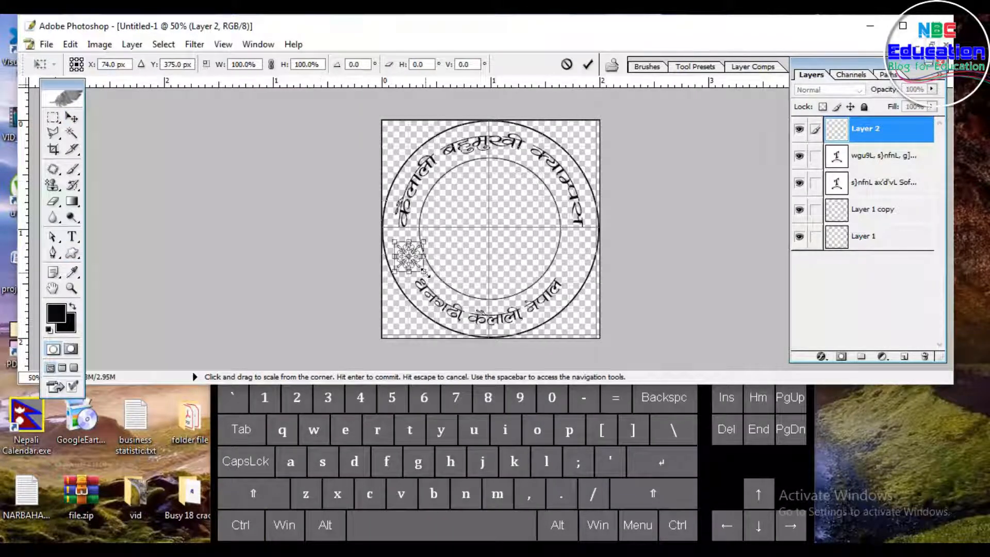
key("shift+alt")
left_click_drag(424, 272, 412, 266)
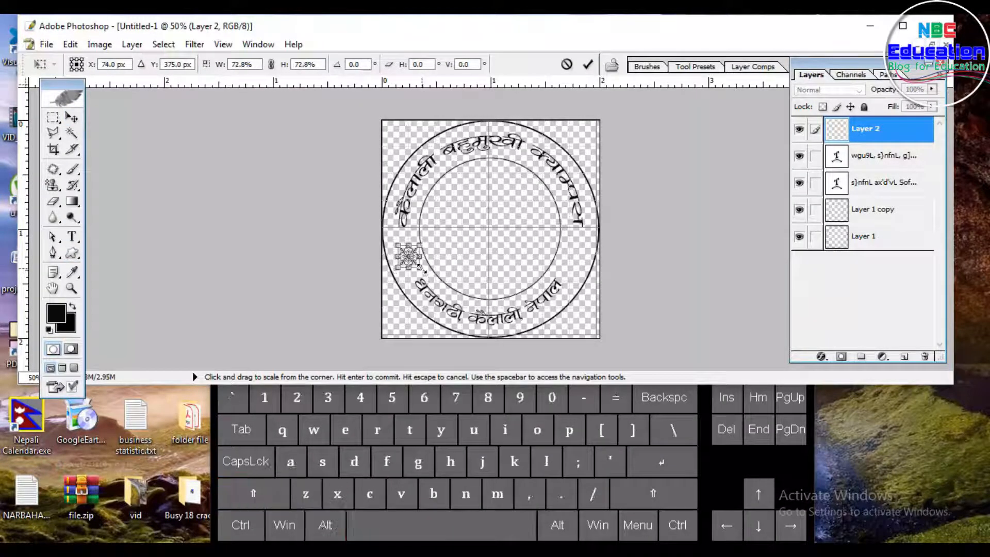
key("Return")
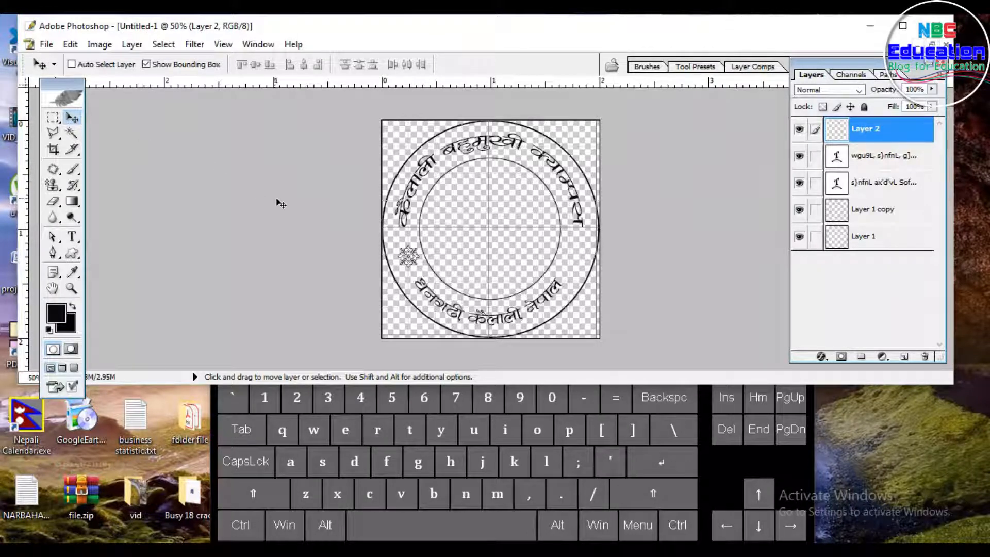
Step: Nudge the ornament slightly left within a free transform and commit it
key("ctrl+t")
key("Left")
key("Left")
key("Left")
key("Left")
key("Left")
key("Left")
key("Left")
key("Left")
key("Left")
key("Left")
key("Left")
key("Left")
key("Left")
key("Left")
key("Right")
key("Right")
key("Return")
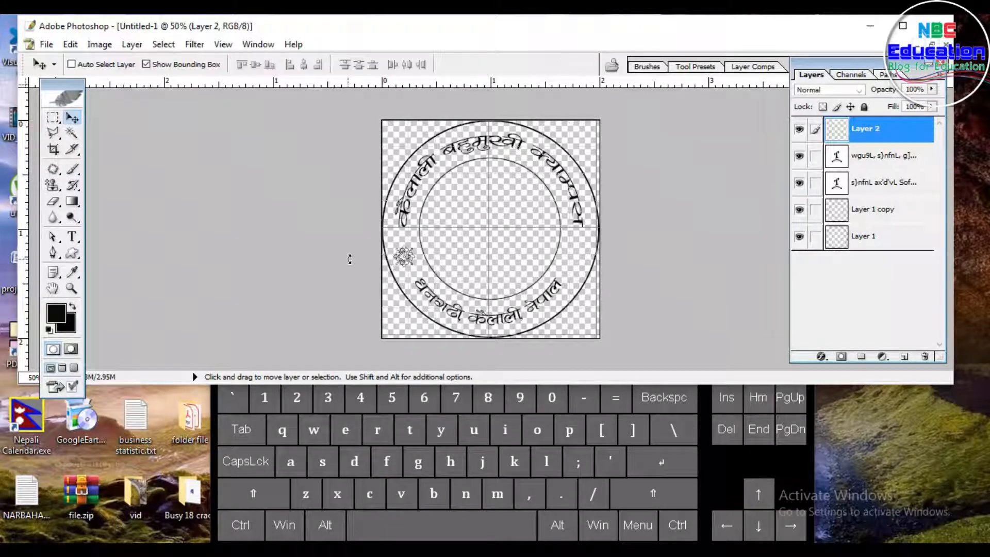
key("ctrl")
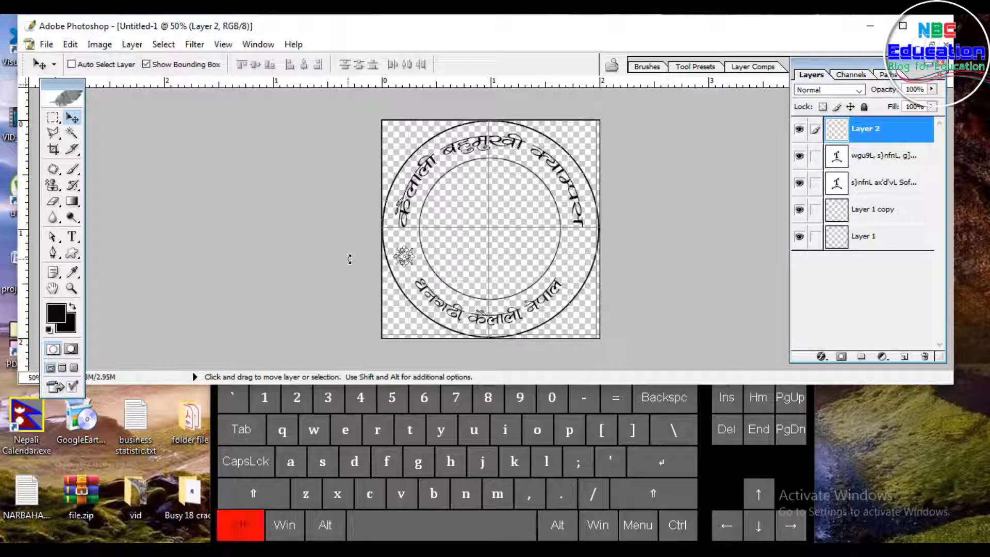
Step: Fill the ornament on Layer 2 with an orange-yellow gradient using the Gradient tool, then deselect it
left_click(836, 128, "ctrl")
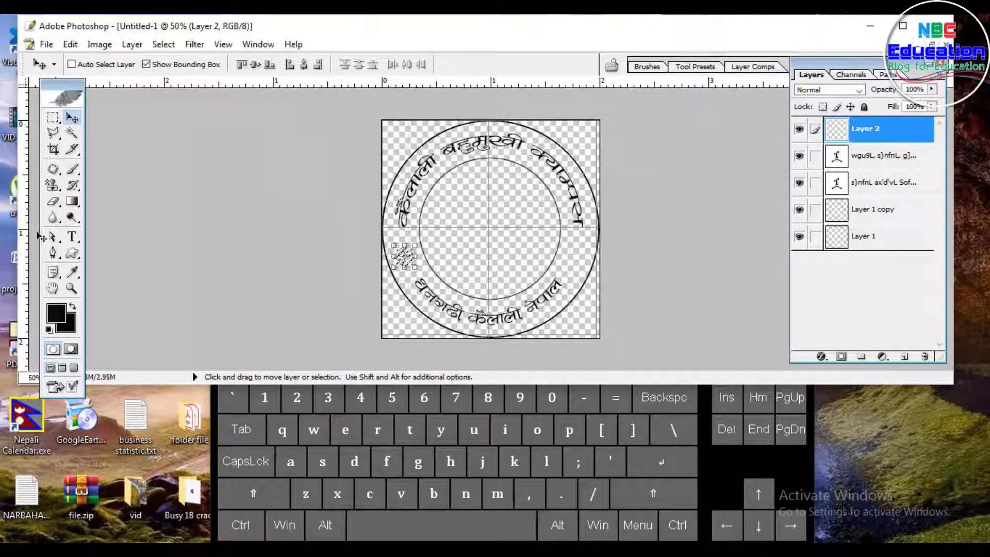
left_click(72, 201)
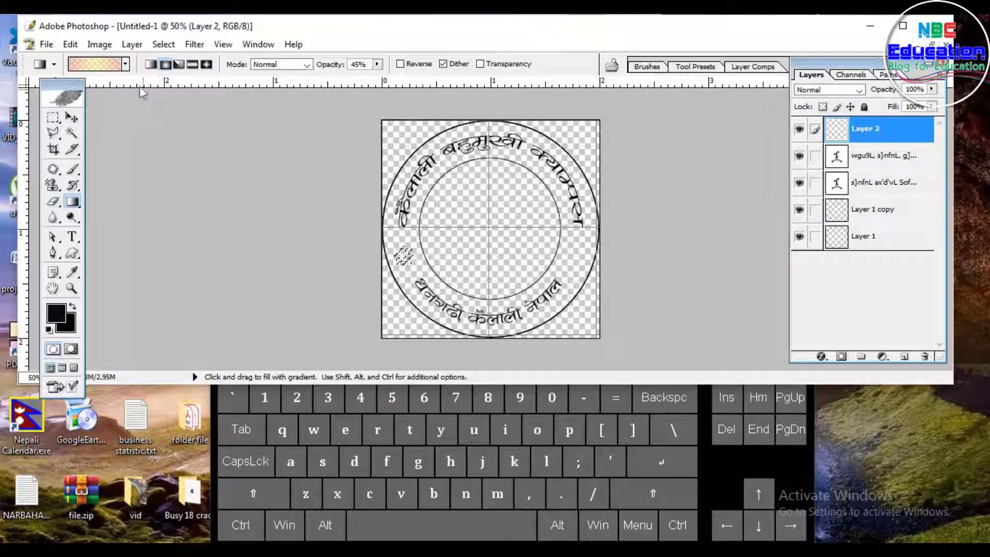
left_click(126, 64)
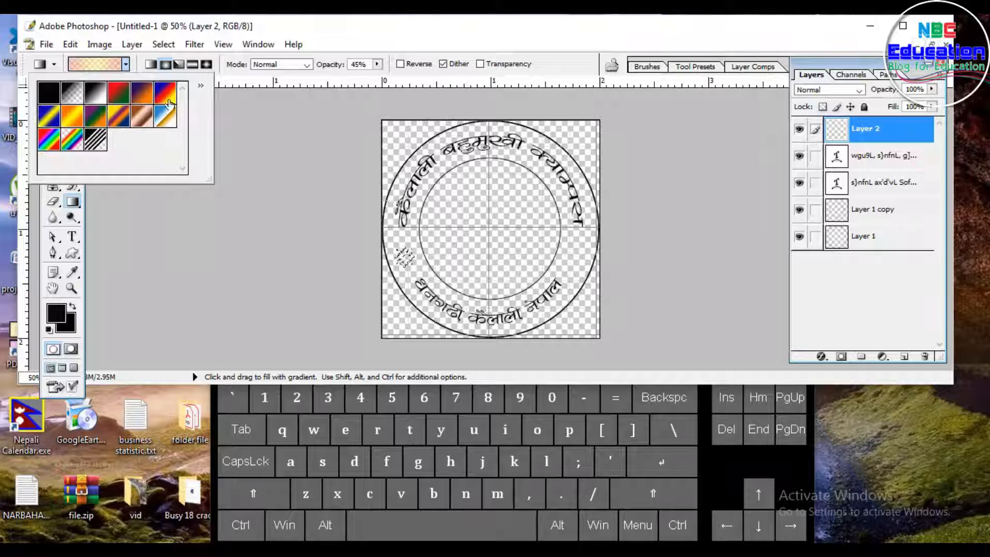
left_click(334, 27)
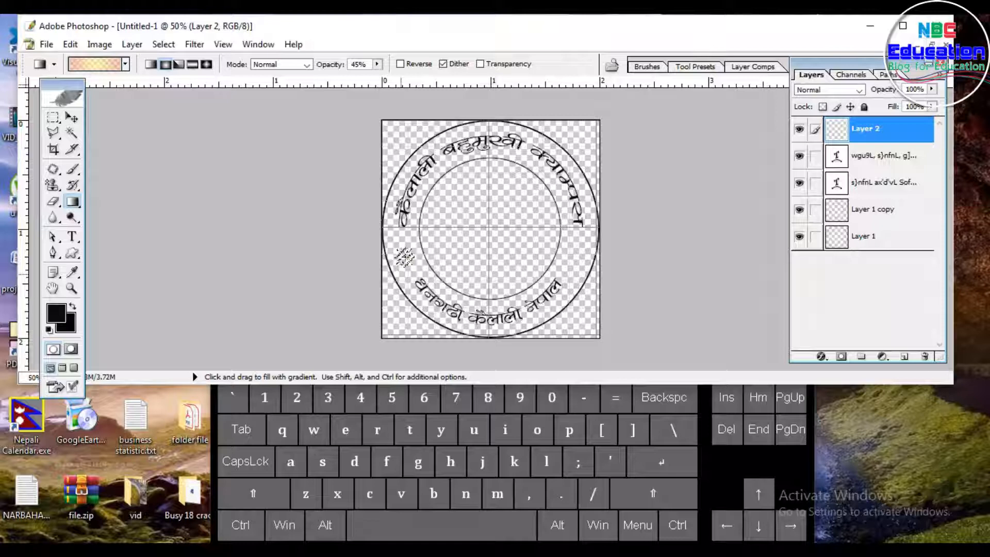
left_click(126, 64)
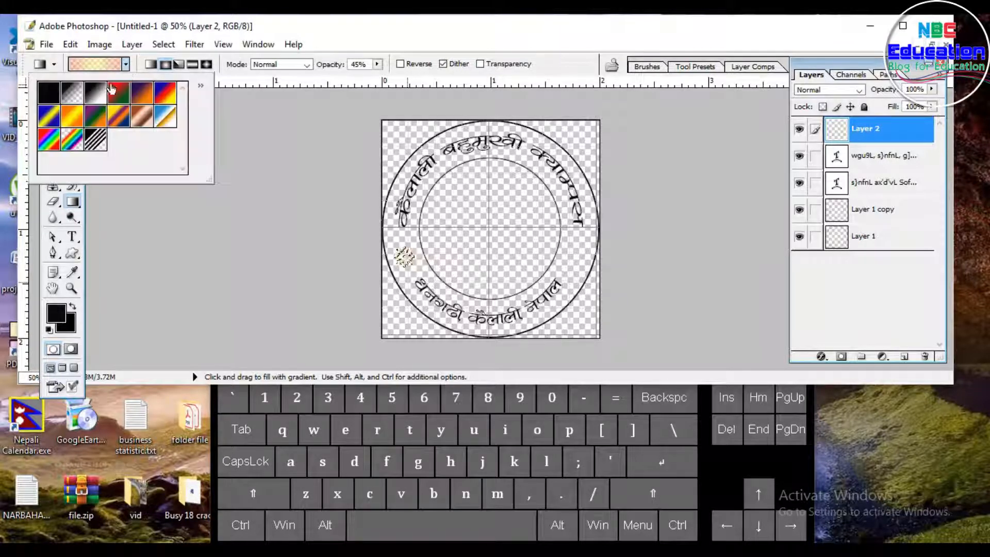
left_click(392, 51)
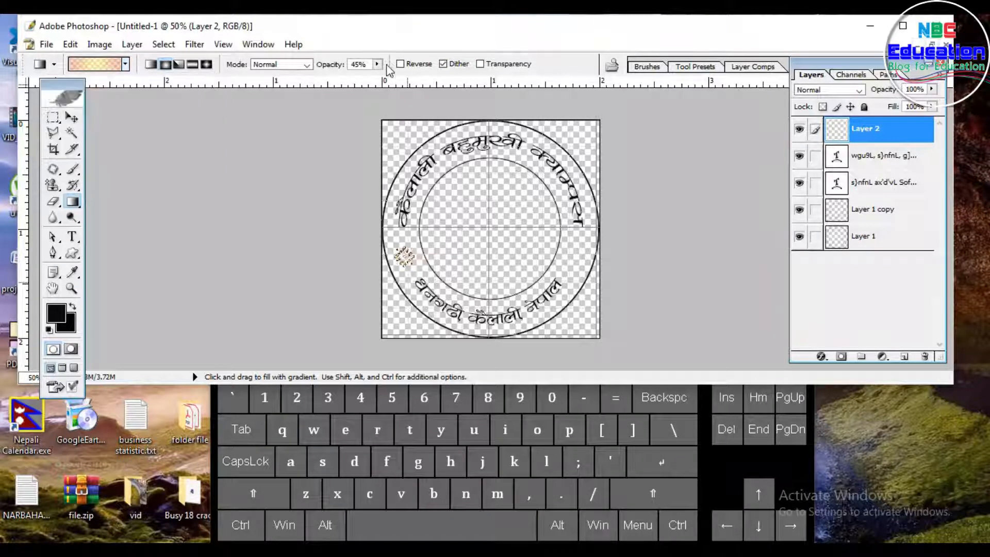
left_click(377, 64)
left_click_drag(380, 81, 331, 84)
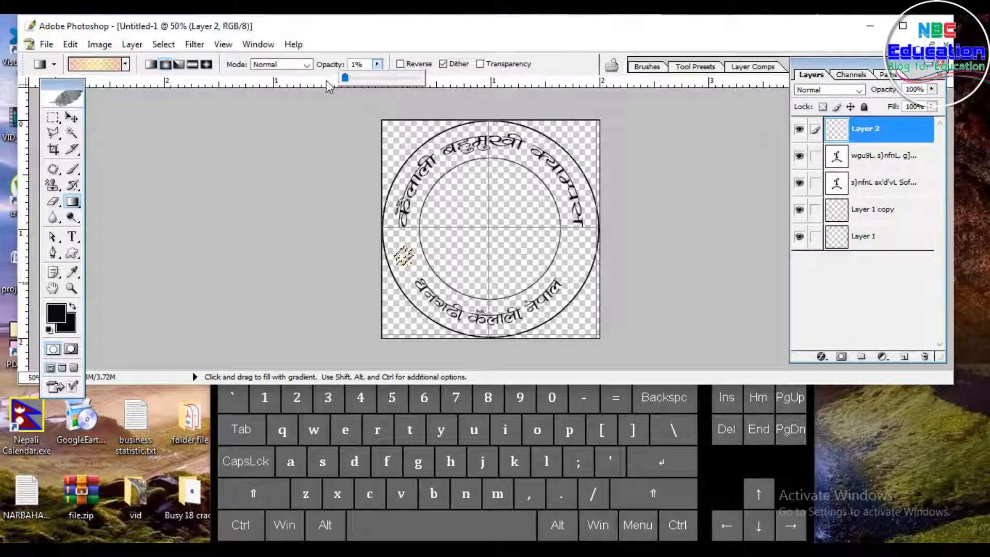
left_click(71, 118)
key("ctrl+d")
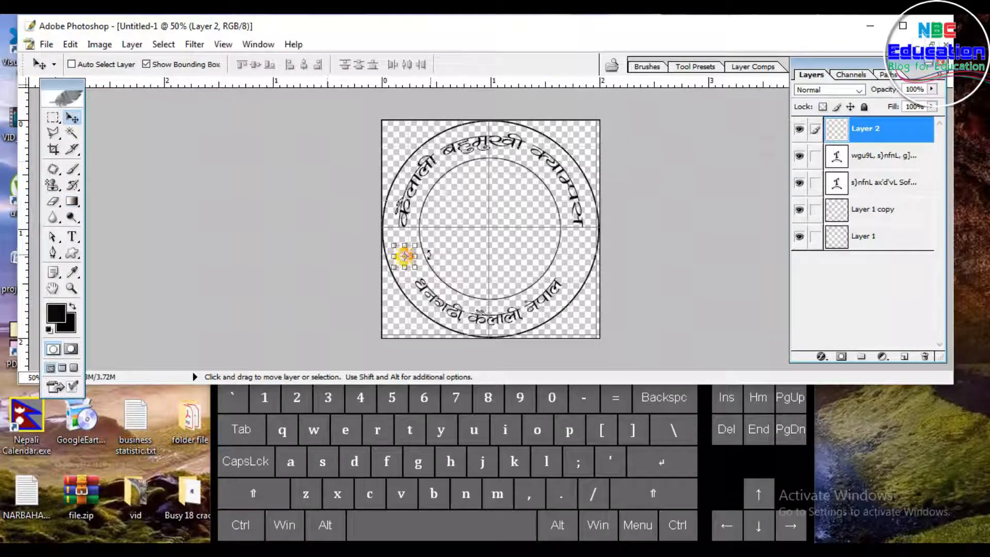
Step: Add a 3 px outside Stroke layer style to the ornament in blue 0B2CD6
left_click(132, 44)
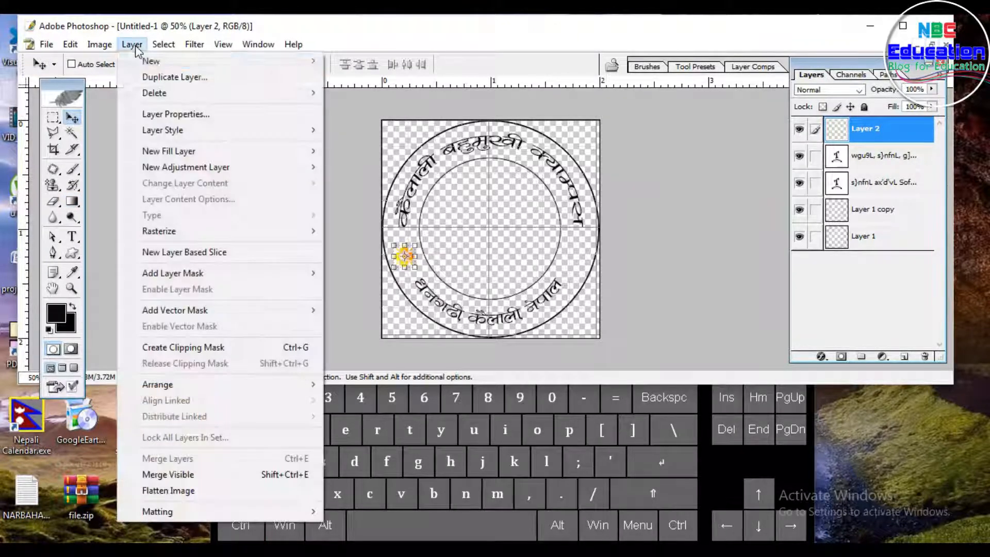
mouse_move(128, 133)
left_click(381, 290)
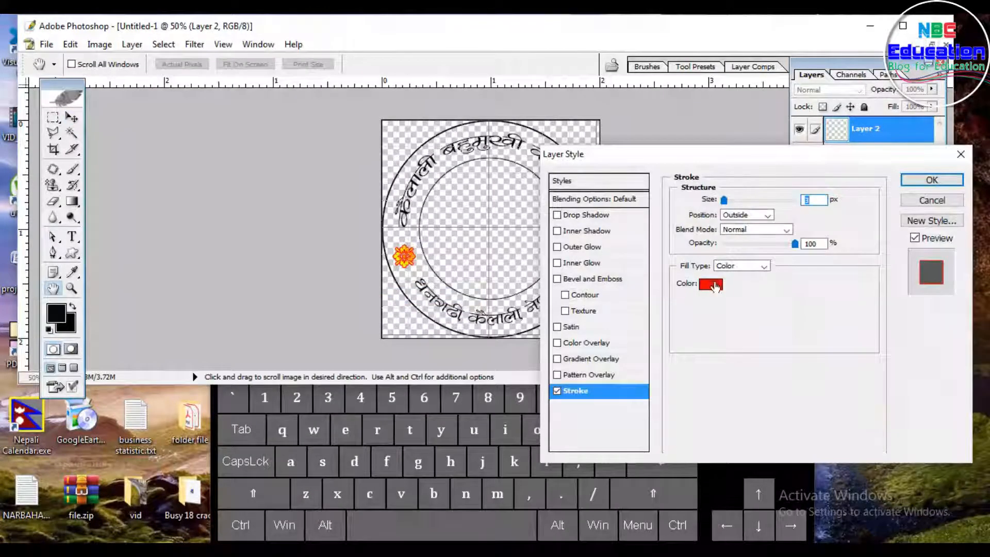
left_click(711, 284)
left_click(728, 376)
left_click(696, 353)
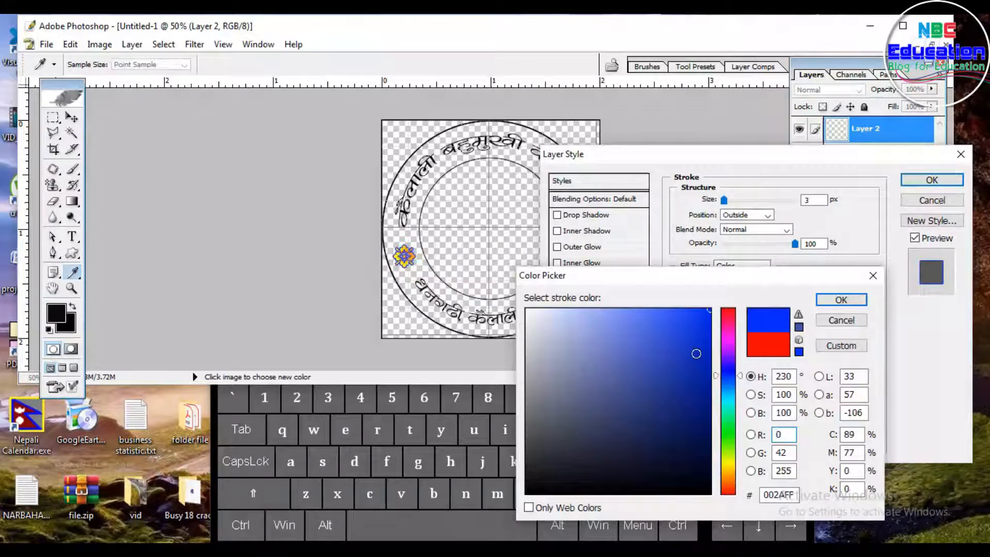
left_click(696, 374)
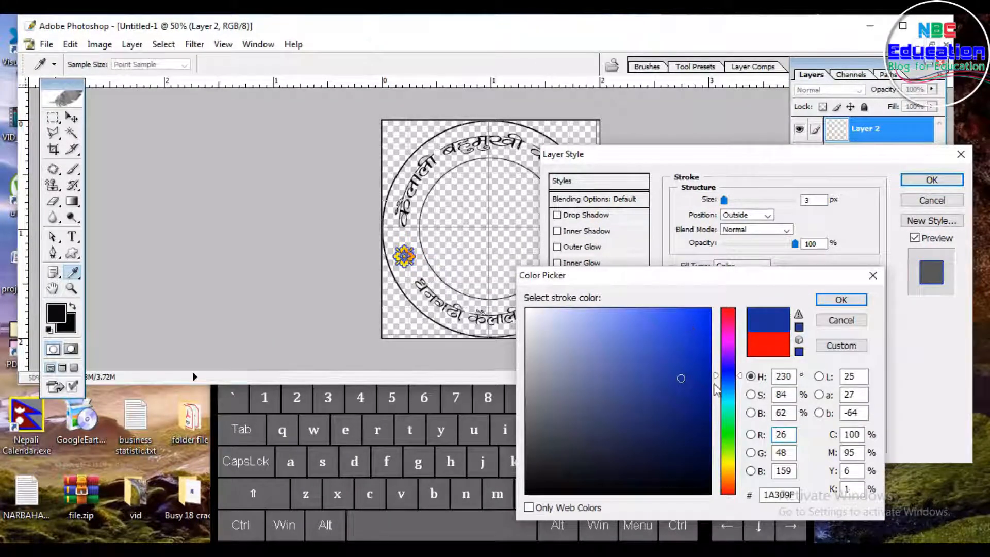
left_click(697, 336)
left_click(702, 336)
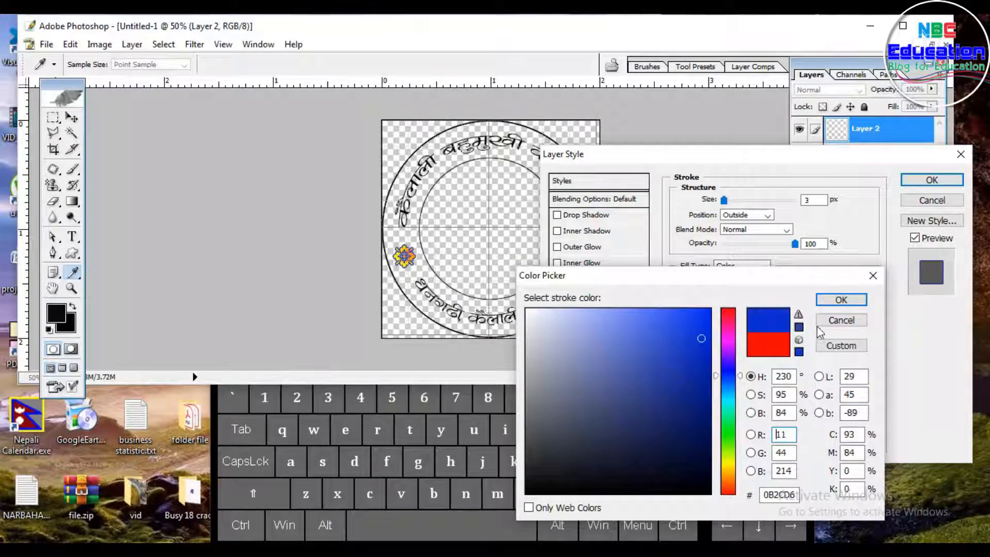
left_click(841, 300)
left_click(931, 179)
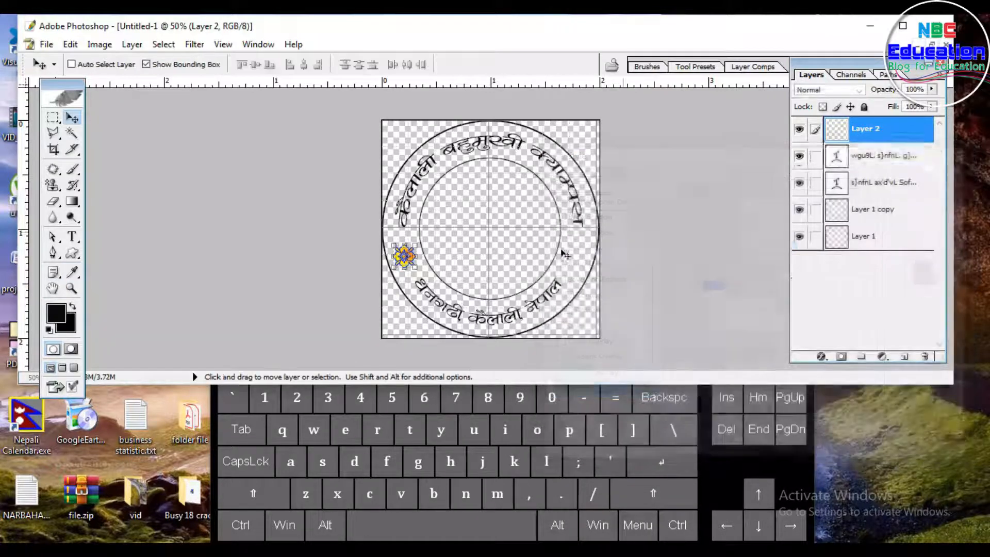
key("alt")
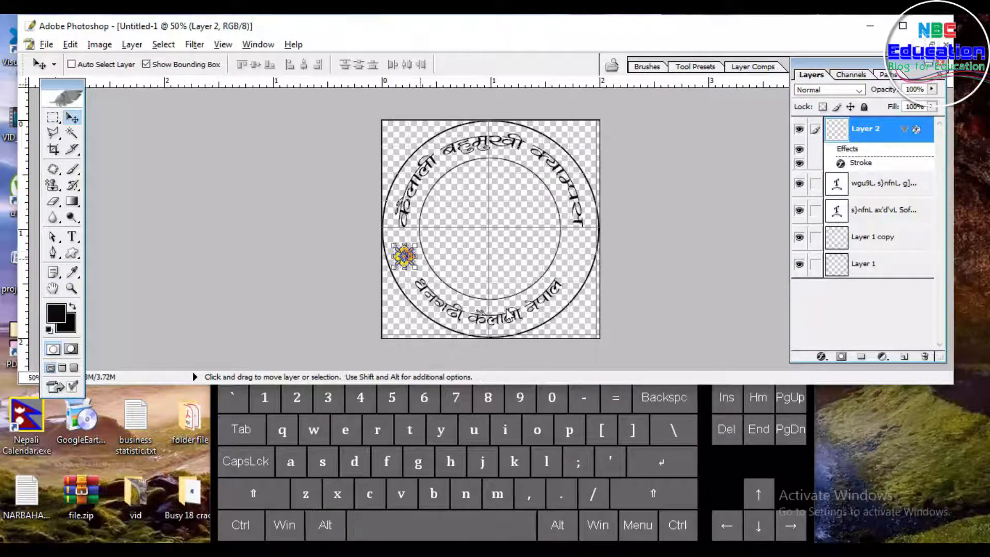
key("alt+minus")
key("ctrl")
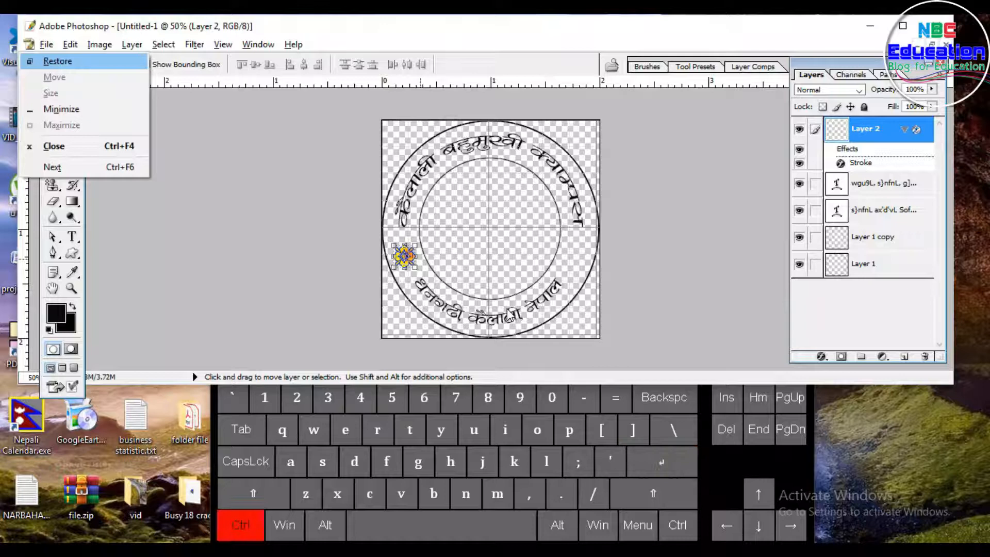
left_click(478, 213)
Step: Duplicate the ornament layer and move the copy to the circle's right side, opposite the original ornament
key("ctrl")
key("ctrl+j")
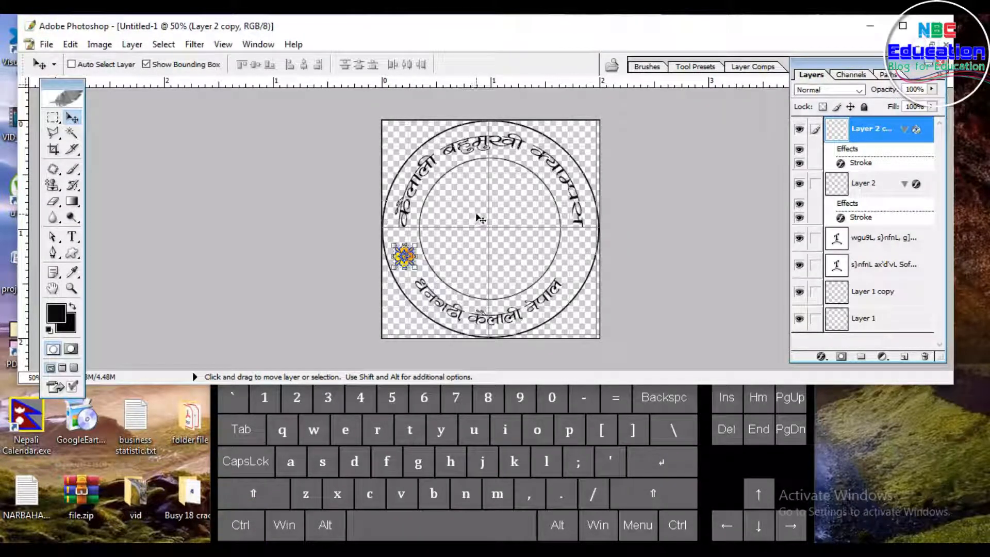
key("Right")
key("Right")
key("Right")
key("Right")
key("Right")
key("Right")
key("Right")
key("Right")
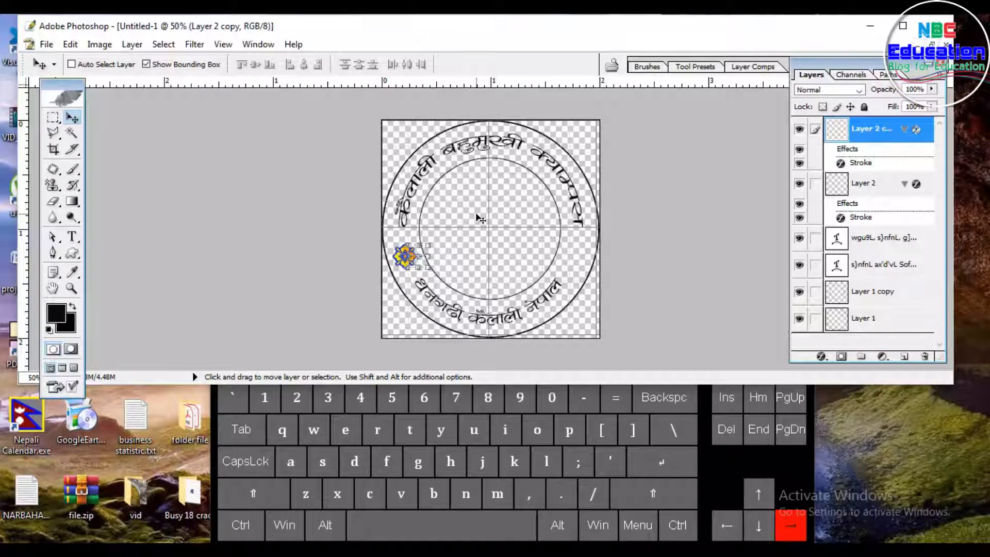
key("Right")
key("Right")
key("Right")
key("Right")
key("Right")
key("Right")
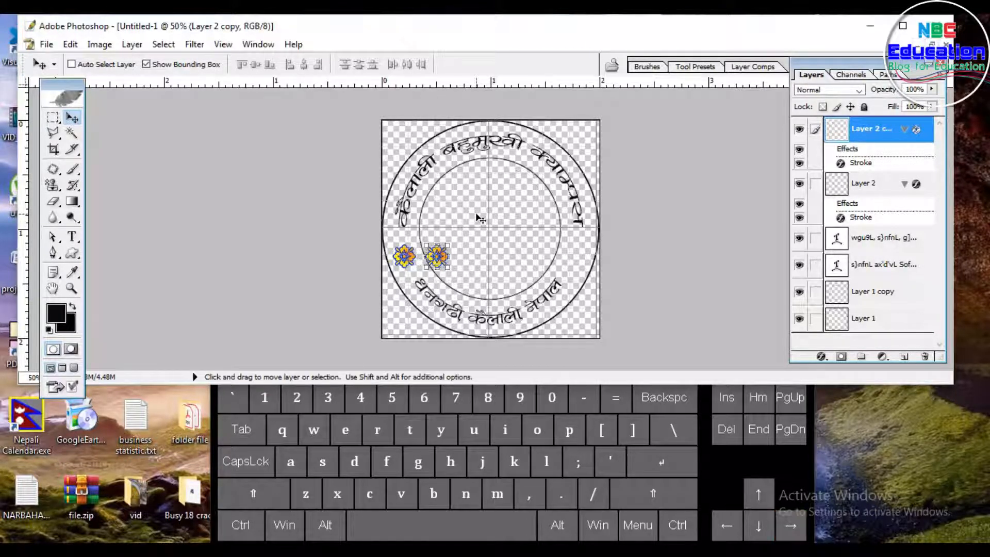
key("ctrl+equal")
key("ctrl+equal")
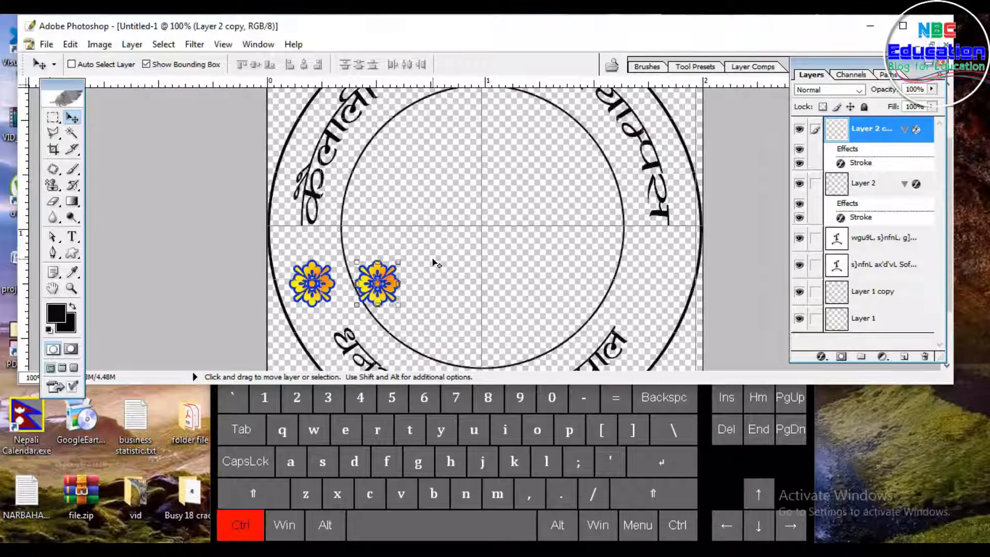
left_click_drag(390, 278, 666, 281)
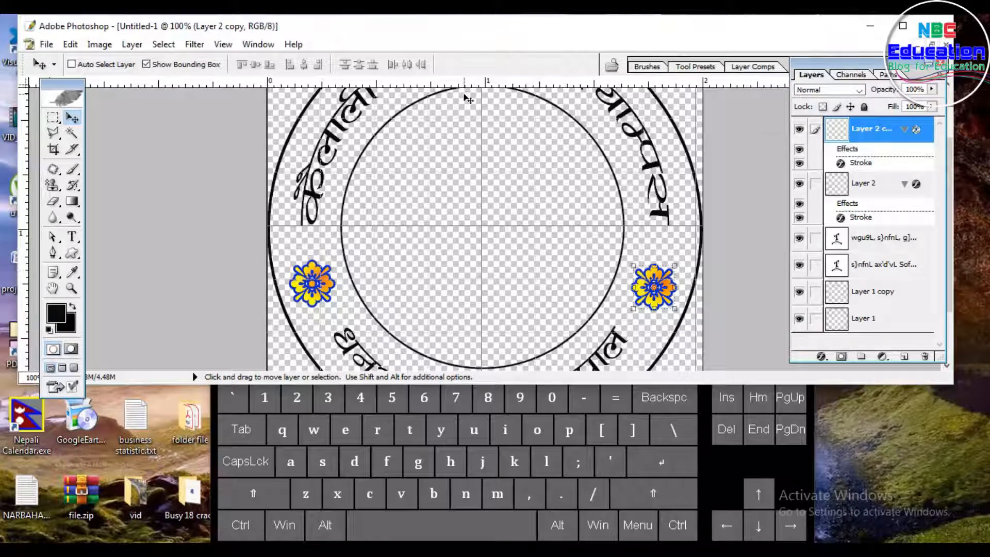
Step: Place a horizontal guide through the left ornament and nudge the right ornament up in a free transform to align with it
left_click_drag(467, 82, 460, 259)
left_click_drag(537, 257, 537, 259)
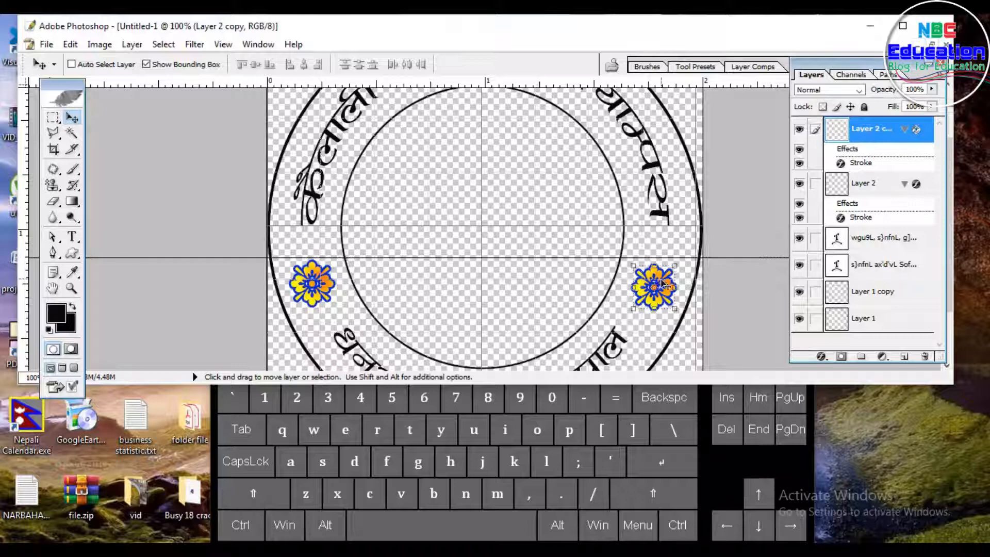
key("ctrl+t")
key("Up")
key("Up")
key("Up")
key("Up")
key("Up")
key("Up")
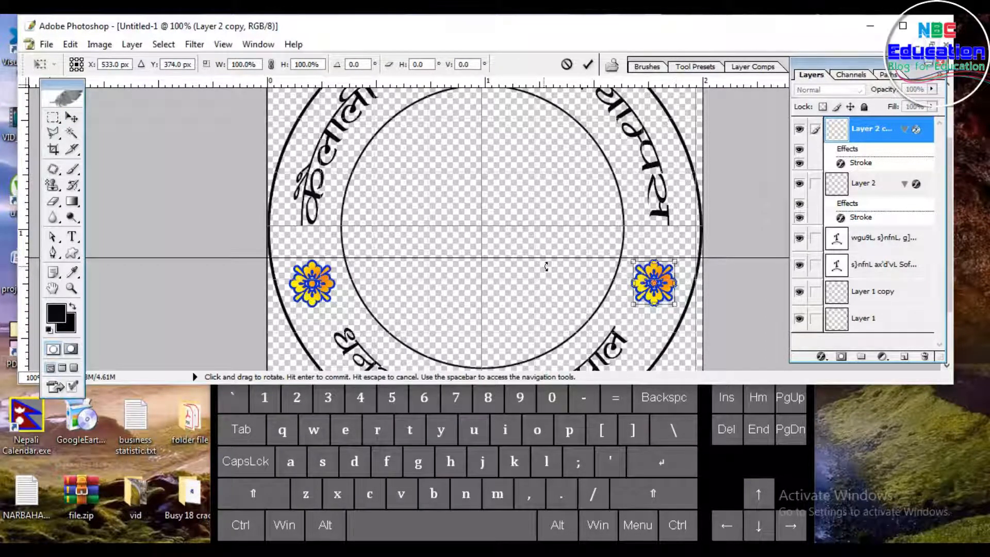
key("Return")
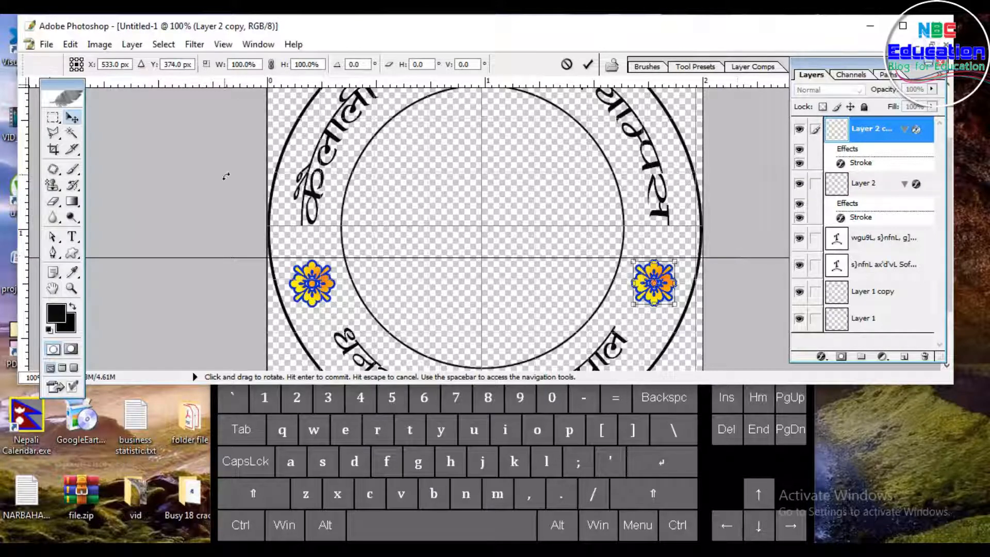
Step: Remove the horizontal guide from the canvas
left_click_drag(733, 257, 705, 80)
key("ctrl+minus")
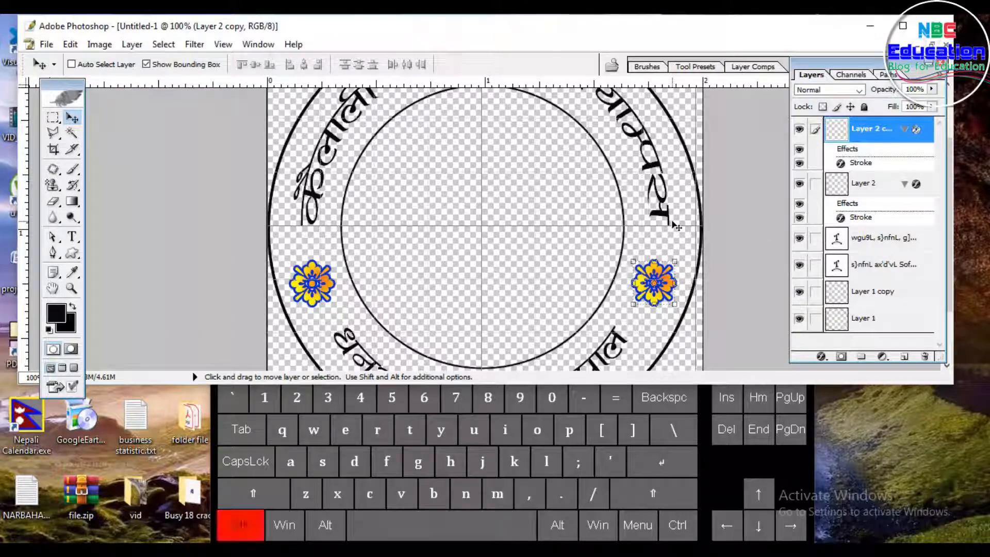
key("ctrl+minus")
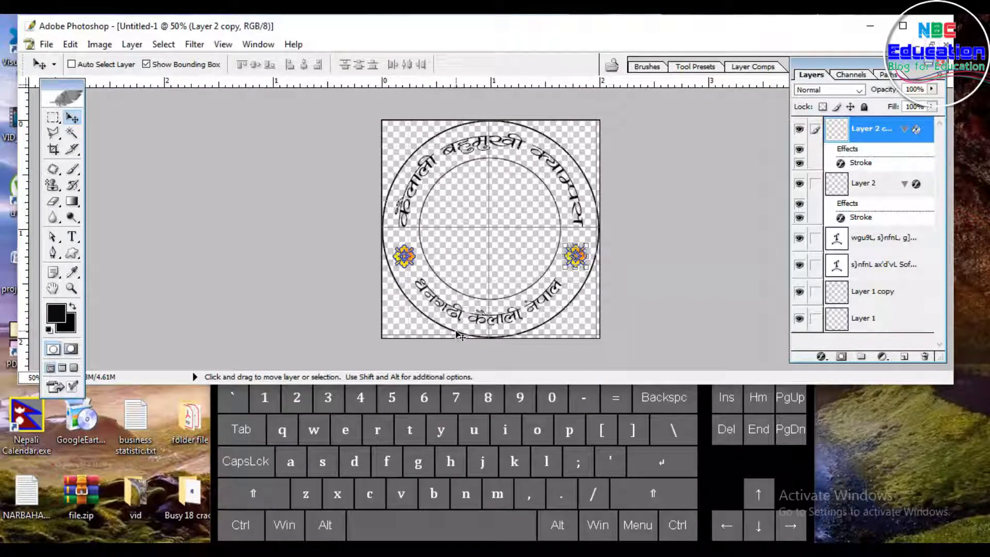
Step: Draw a triangle outline shape with the Custom Shape tool inside the inner circle
left_click(72, 253)
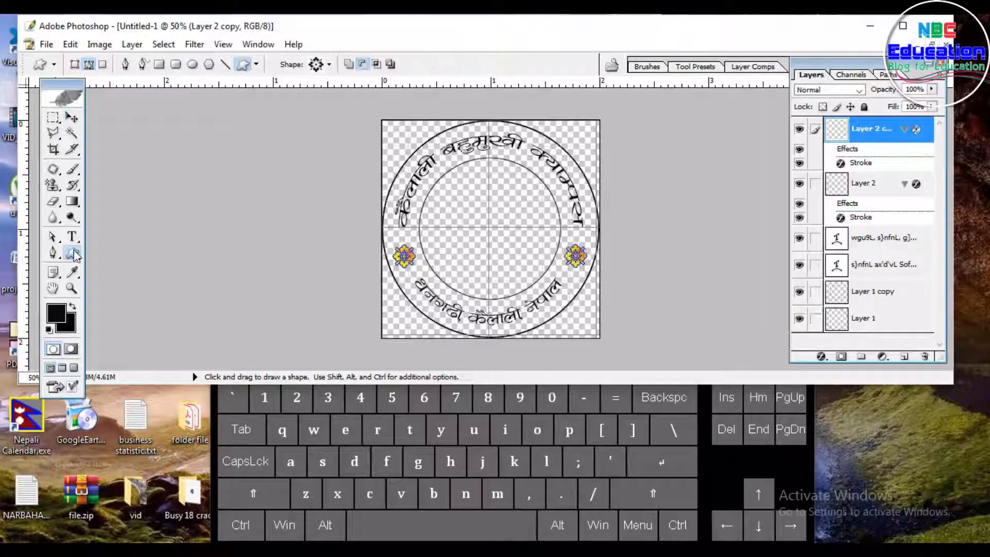
left_click(330, 65)
scroll(373, 354, "down", 3)
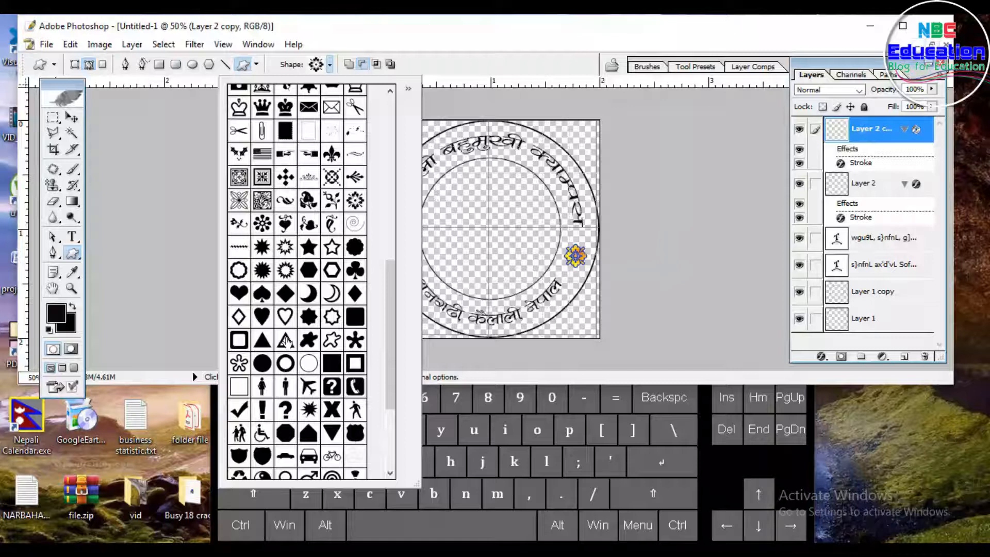
left_click(286, 342)
left_click(523, 45)
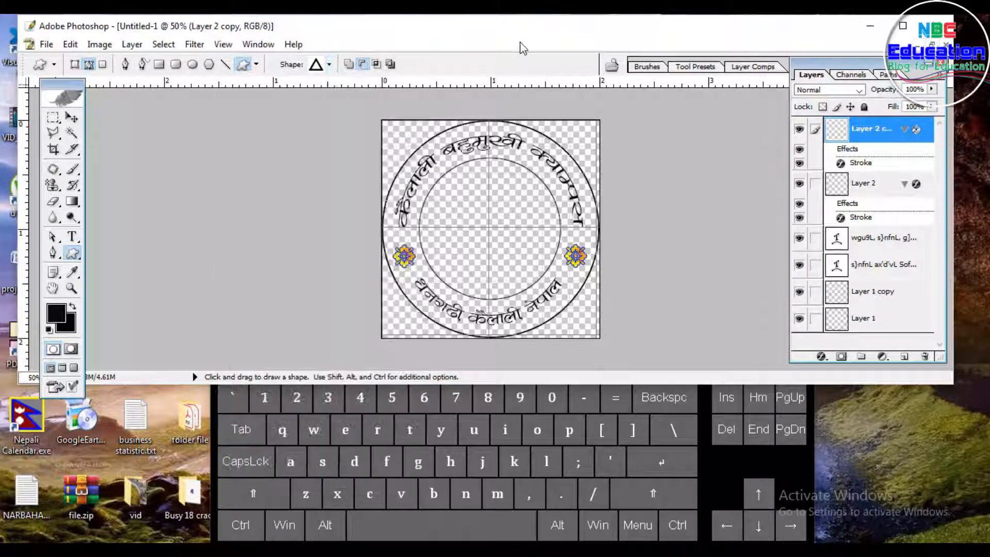
left_click_drag(460, 189, 544, 268)
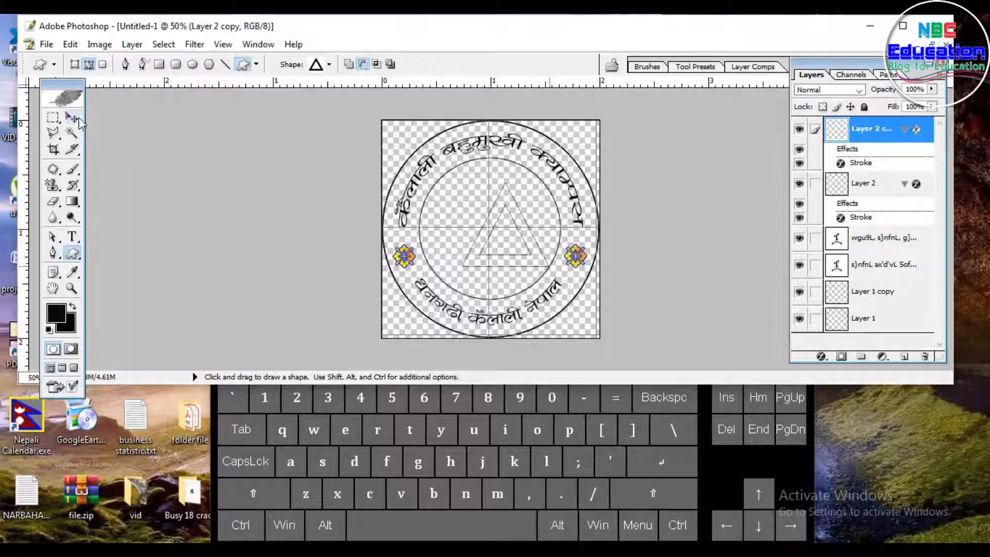
Step: Free-transform the triangle, moving it up and left to centre it within the inner circle
left_click(74, 119)
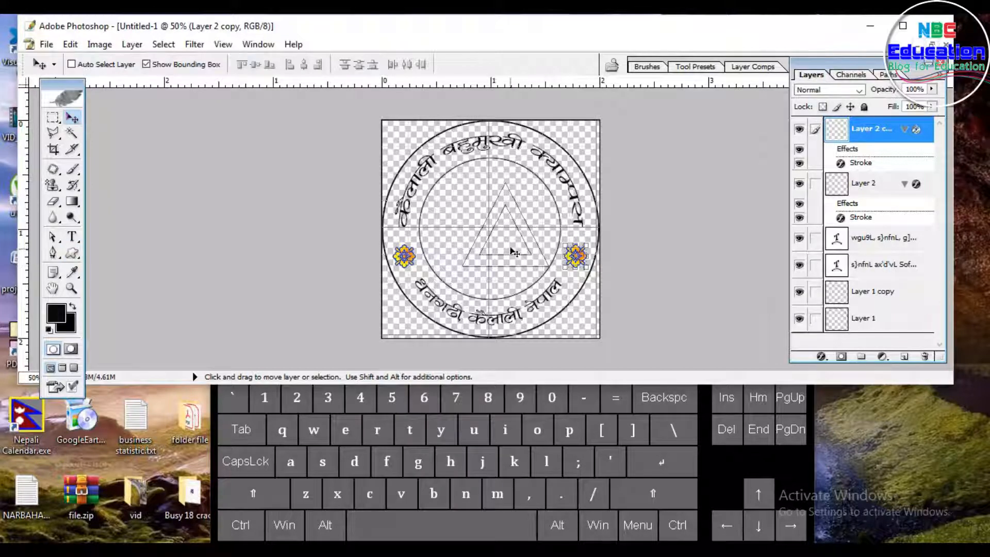
key("ctrl+t")
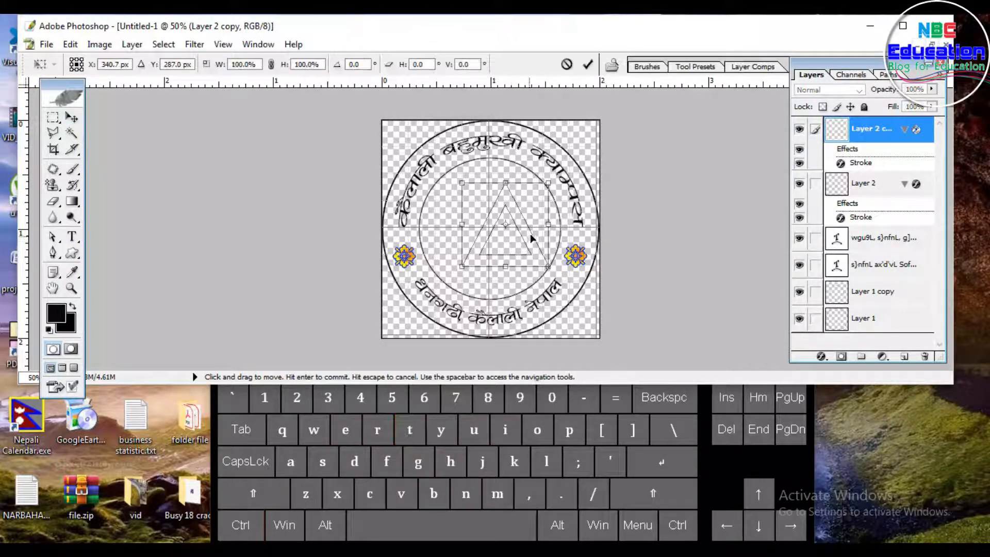
left_click_drag(530, 245, 510, 239)
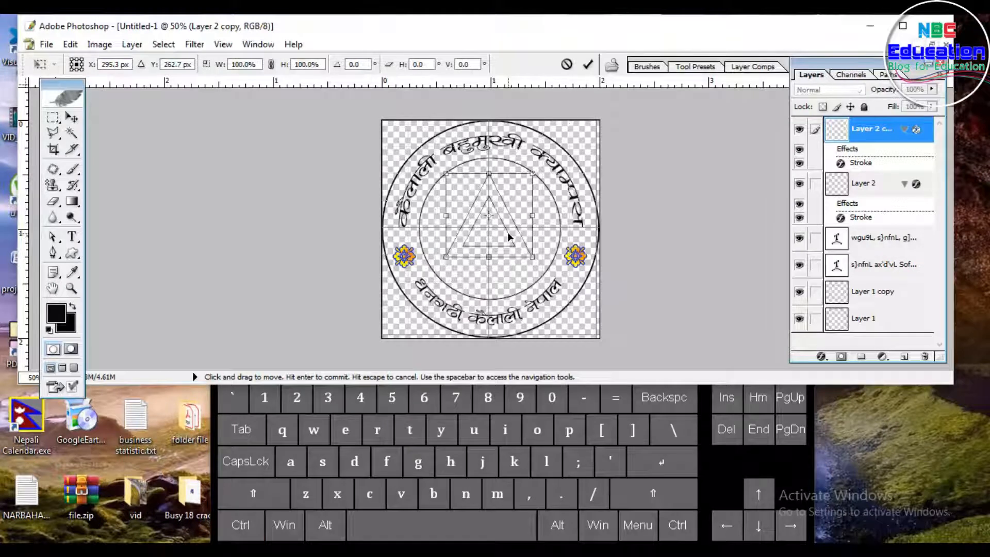
key("Return")
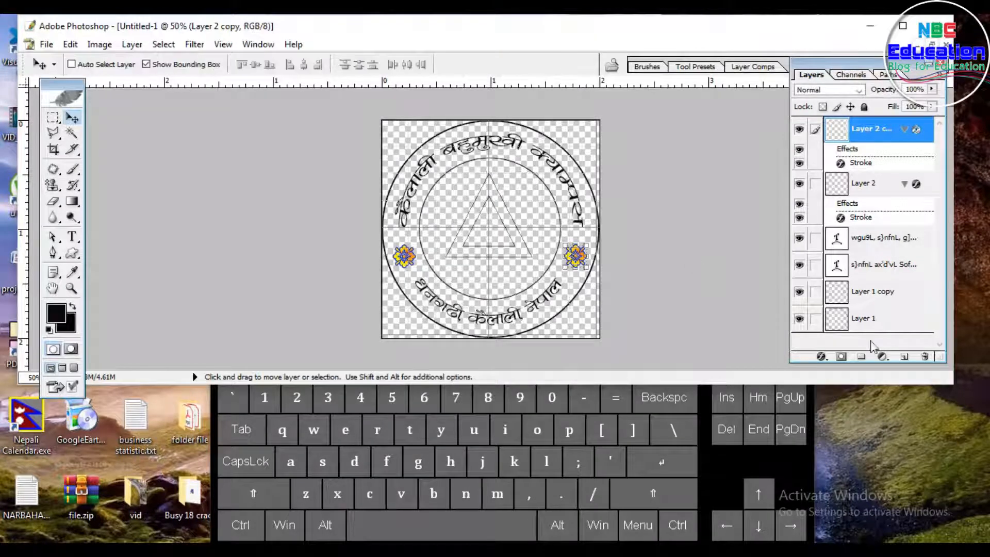
Step: Create a new empty layer above the others
left_click(903, 357)
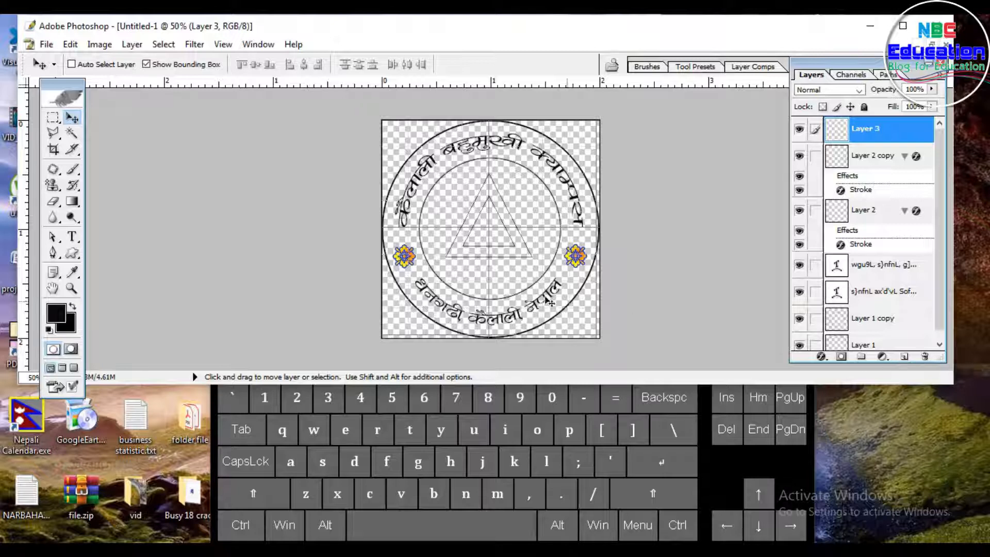
Step: Zoom in and, with the Direct Selection tool, move the inner triangle's top anchor upward toward the outer apex
key("ctrl+equal")
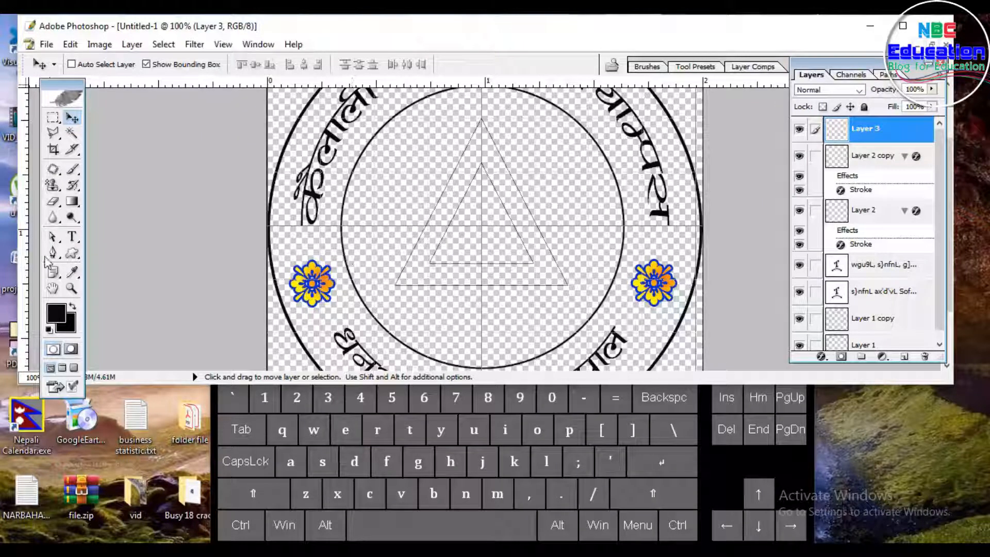
left_click(52, 236)
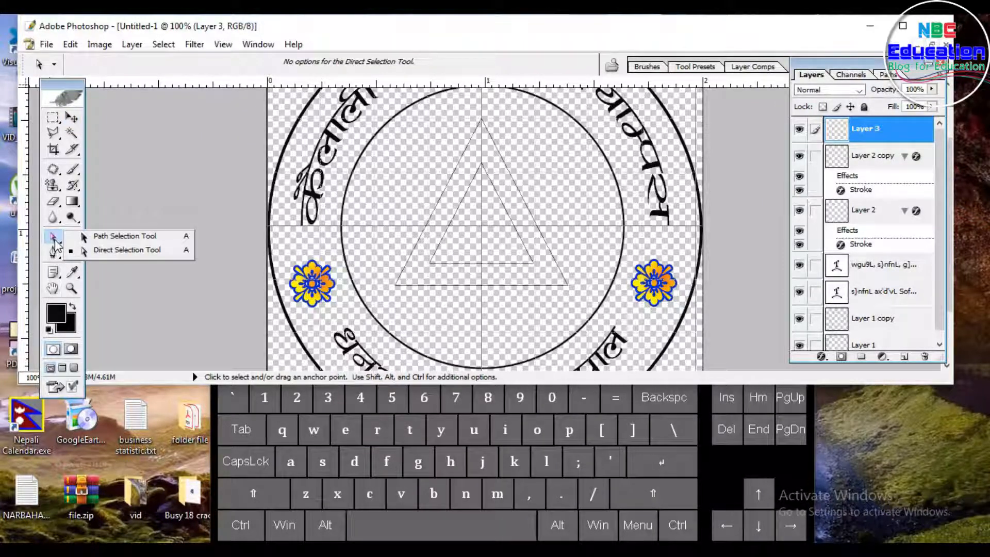
left_click(101, 251)
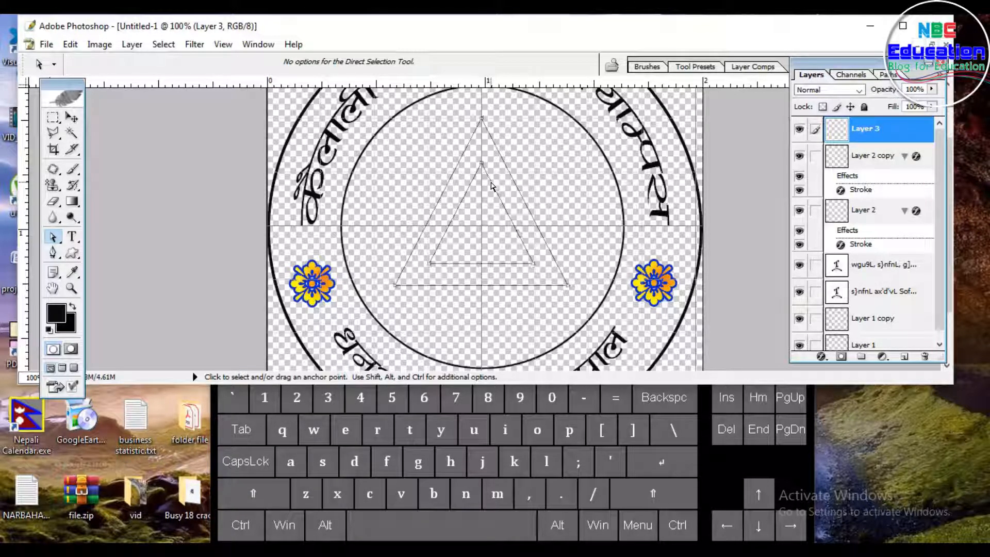
left_click_drag(494, 157, 475, 186)
key("Up")
key("Up")
key("Up")
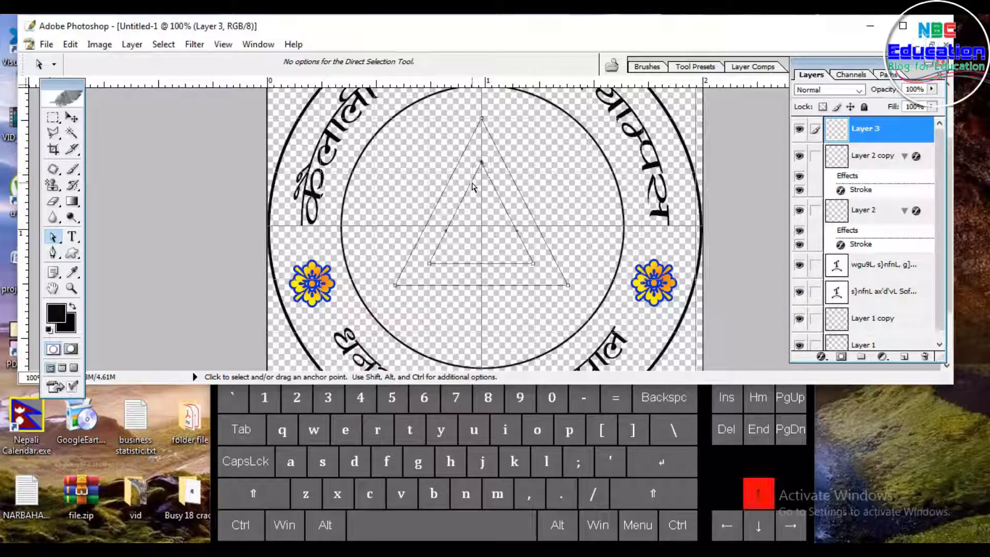
key("Up")
key("Up")
key("Up")
key("Up")
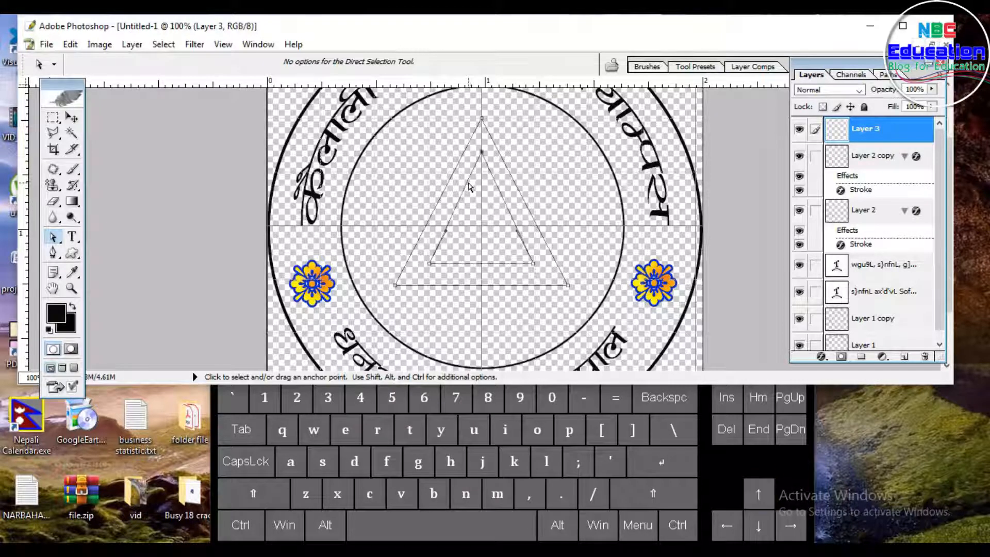
key("Up")
key("Up")
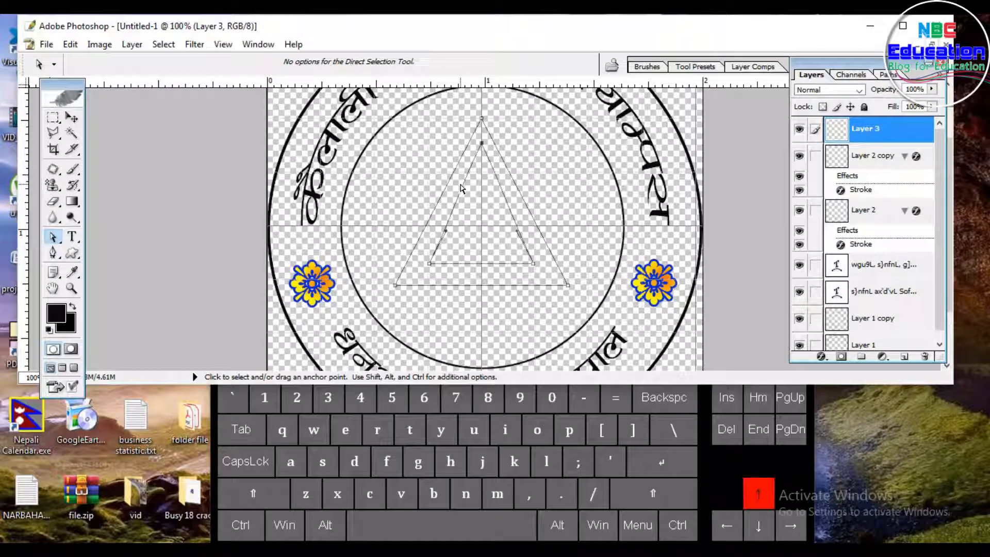
Step: Nudge the inner triangle's bottom-right anchor right and down toward the outer triangle's corner
left_click(534, 264)
key("Right")
key("Right")
key("Right")
key("Right")
key("Right")
key("Right")
key("Right")
key("Right")
key("Right")
key("Right")
key("Right")
key("Right")
key("Right")
key("Right")
key("Right")
key("Right")
key("Right")
key("Down")
key("Down")
key("Down")
key("Down")
key("Down")
key("Down")
key("Down")
key("Down")
key("Down")
key("Down")
key("Down")
key("Down")
key("Down")
key("Down")
key("Down")
key("Down")
key("Right")
key("Right")
key("Right")
key("Right")
key("Right")
key("Right")
key("Right")
key("Right")
key("Right")
key("Right")
key("Down")
key("Down")
key("Down")
key("Down")
key("Down")
key("Down")
key("Down")
key("Right")
key("Right")
key("Right")
key("Up")
key("Up")
key("Right")
key("Right")
key("Right")
key("Right")
key("Down")
key("Down")
Step: Nudge the inner triangle's bottom-left anchor left and down toward the outer triangle's corner
left_click(429, 264)
key("Left")
key("Left")
key("Left")
key("Left")
key("Left")
key("Left")
key("Left")
key("Left")
key("Left")
key("Left")
key("Left")
key("Left")
key("Left")
key("Left")
key("Left")
key("Left")
key("Left")
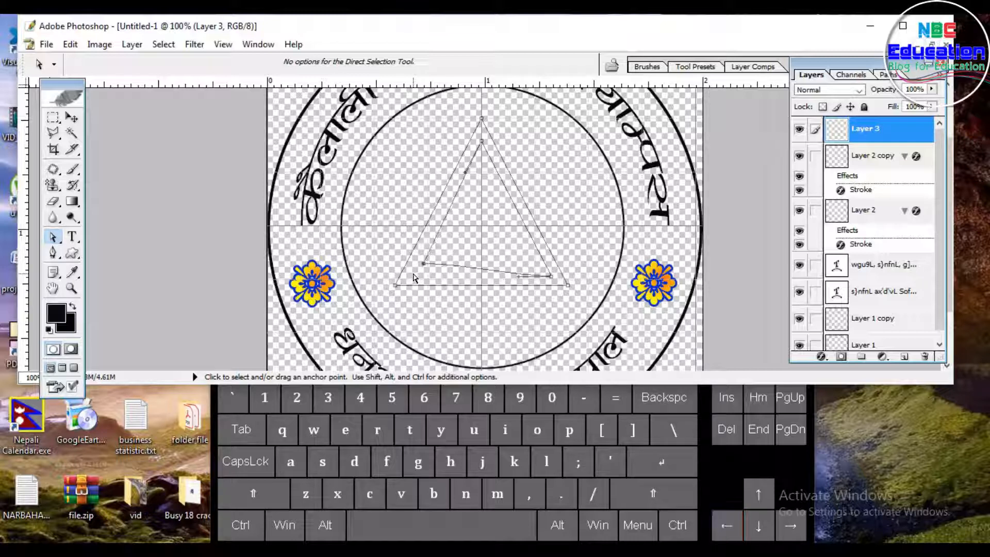
key("Down")
key("Down")
key("Down")
key("Down")
key("Down")
key("Down")
key("Down")
key("Down")
key("Down")
key("Down")
key("Down")
key("Down")
key("Down")
key("Down")
key("Down")
key("Down")
key("Down")
key("Down")
key("Down")
key("Down")
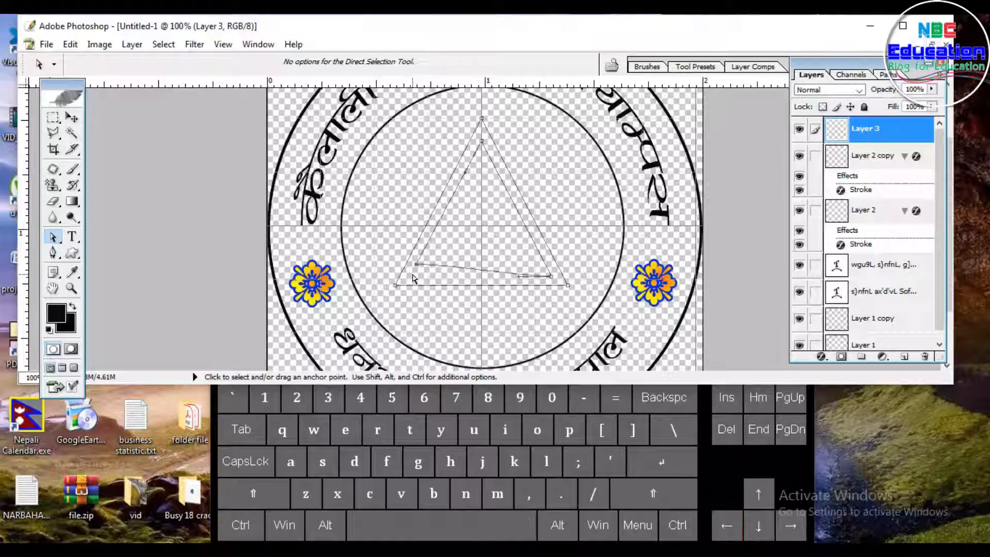
key("Down")
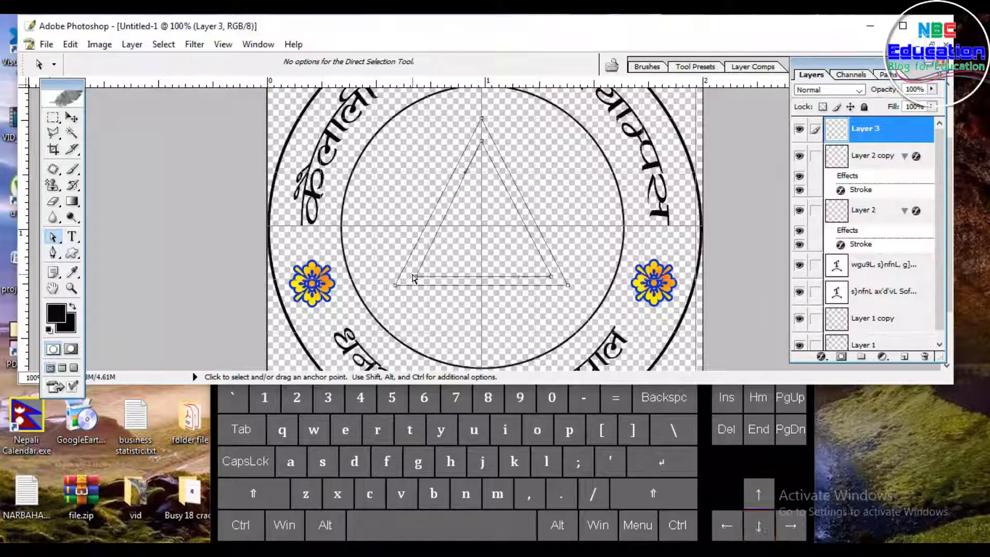
key("Left")
key("Left")
key("Left")
key("Left")
key("Left")
key("Left")
key("Left")
key("Left")
key("Left")
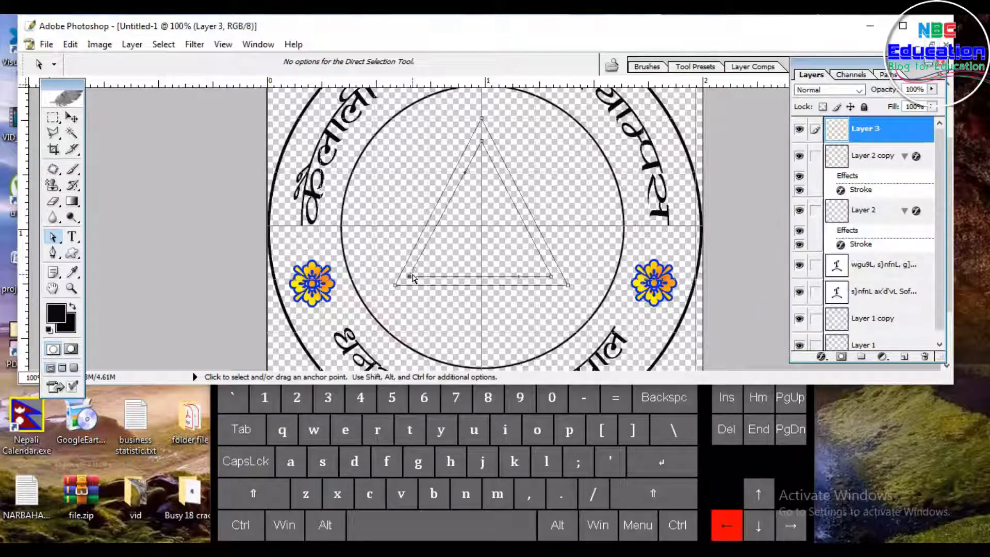
Step: Nudge the inner triangle's top anchor up slightly and convert the triangle path into a selection
left_click_drag(496, 154, 475, 133)
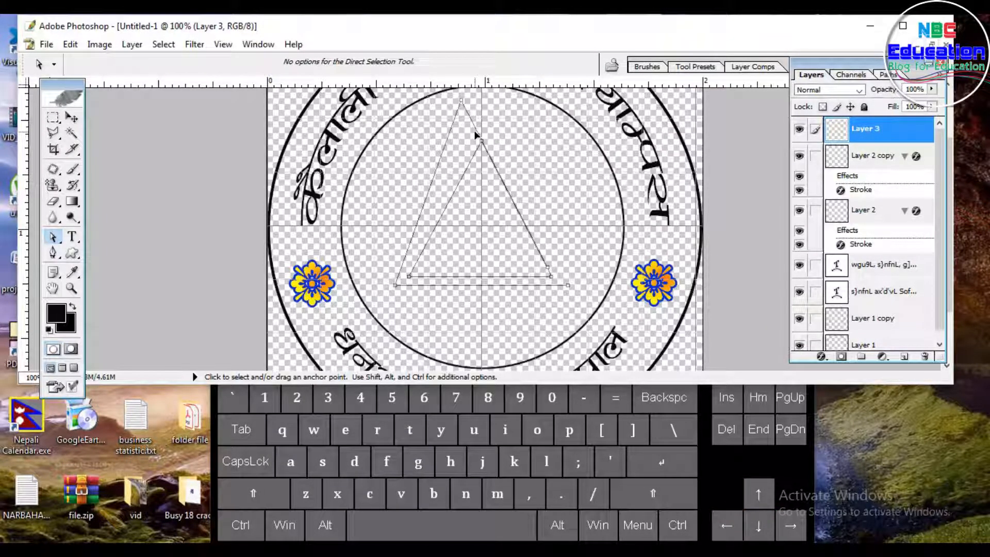
key("ctrl+z")
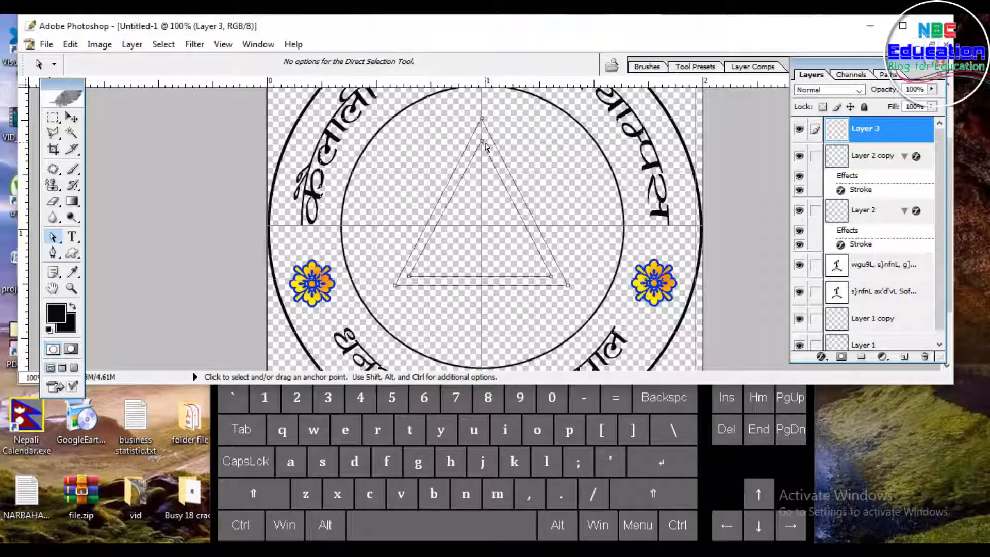
left_click(482, 141)
key("Up")
key("Up")
key("Up")
key("Up")
key("Up")
key("Up")
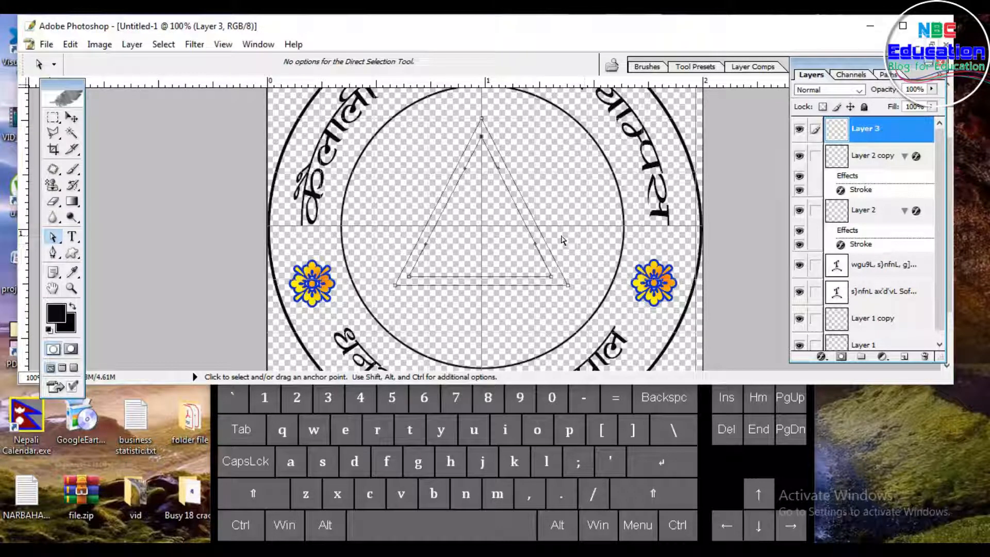
key("ctrl+Return")
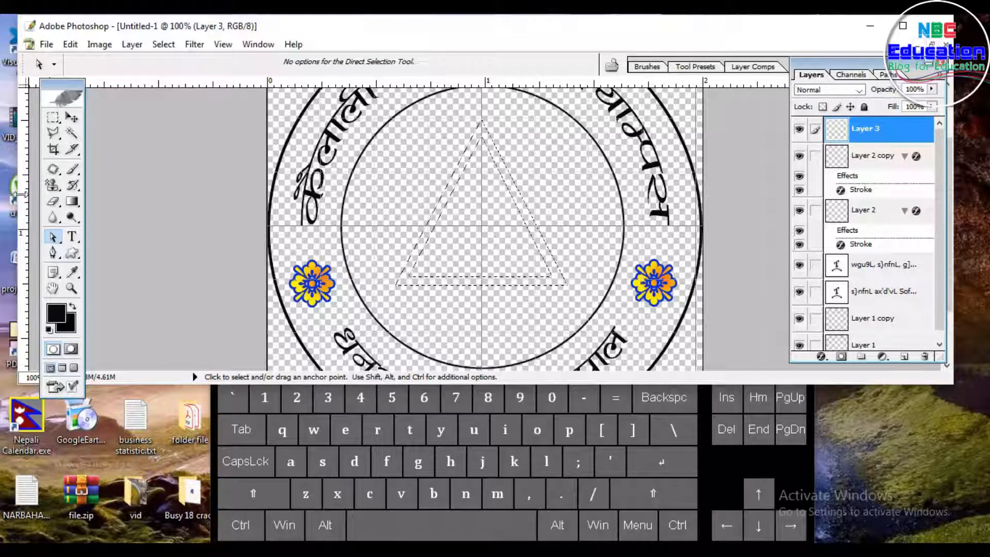
Step: Open the Gradient tool's editor and set the left colour stop to purple
left_click(72, 201)
left_click(111, 65)
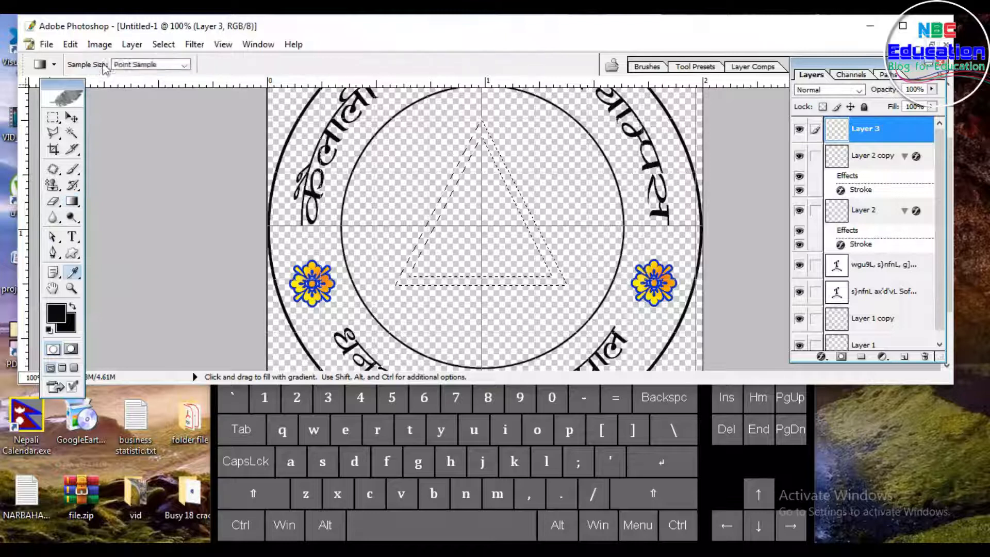
left_click(365, 359)
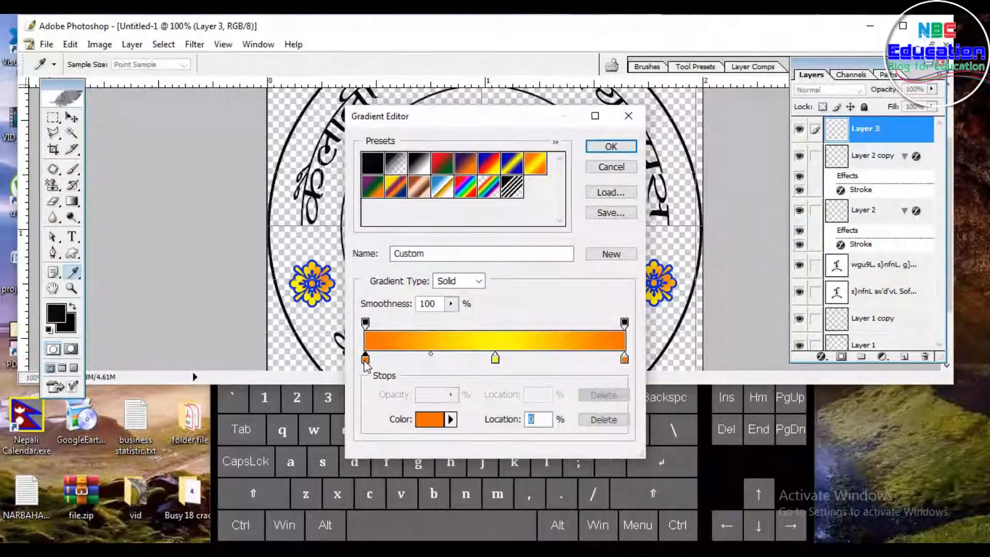
left_click(429, 420)
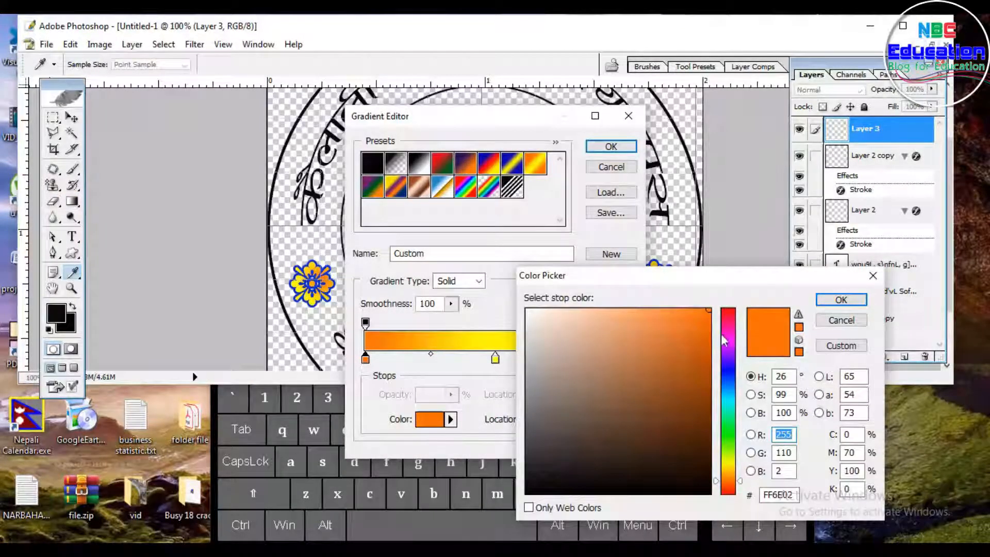
left_click(725, 359)
left_click_drag(692, 357, 700, 372)
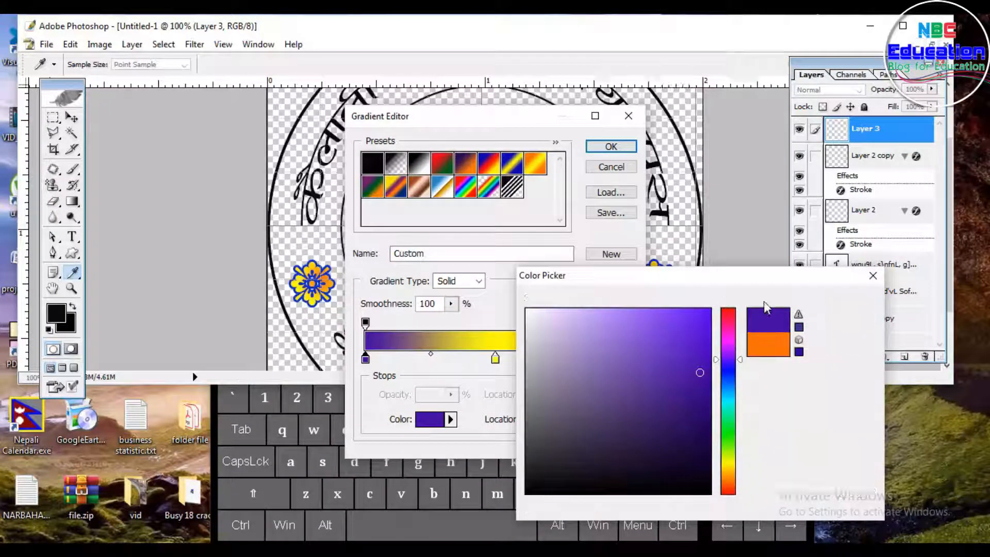
left_click(840, 300)
Step: Set the gradient's right colour stop to the same purple shade
left_click(625, 359)
left_click(439, 418)
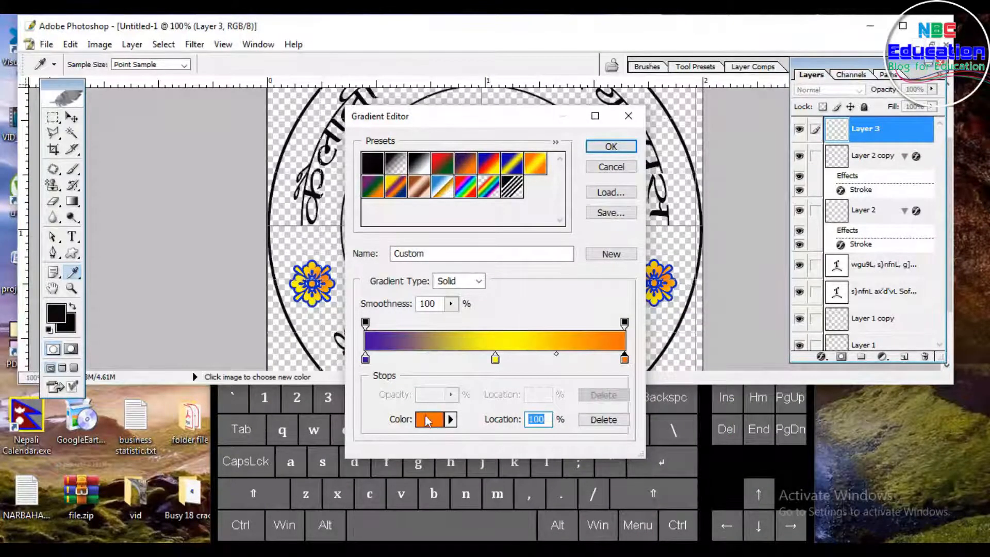
mouse_move(729, 348)
left_mouse_down()
mouse_move(729, 369)
mouse_move(728, 349)
mouse_move(727, 358)
left_mouse_up()
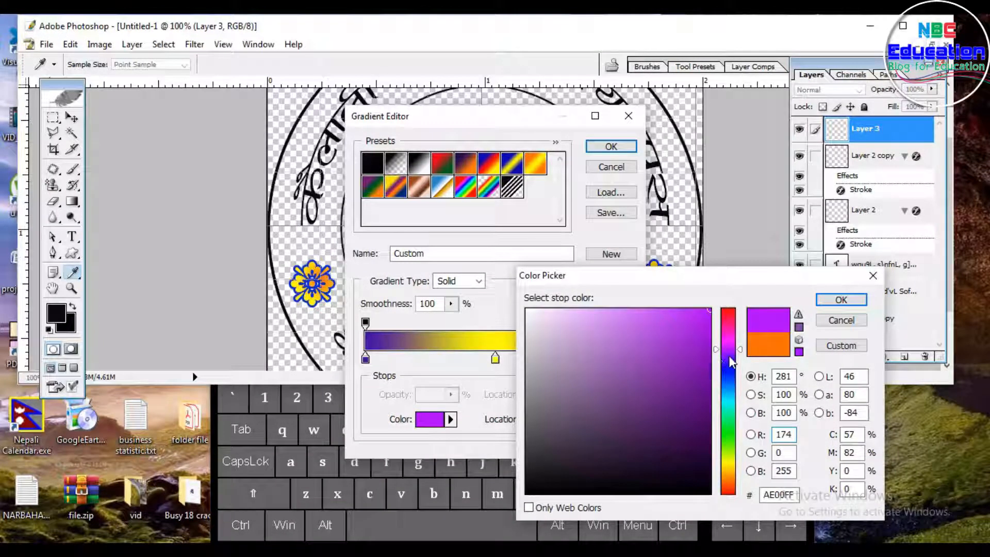
left_click(700, 348)
left_click(838, 299)
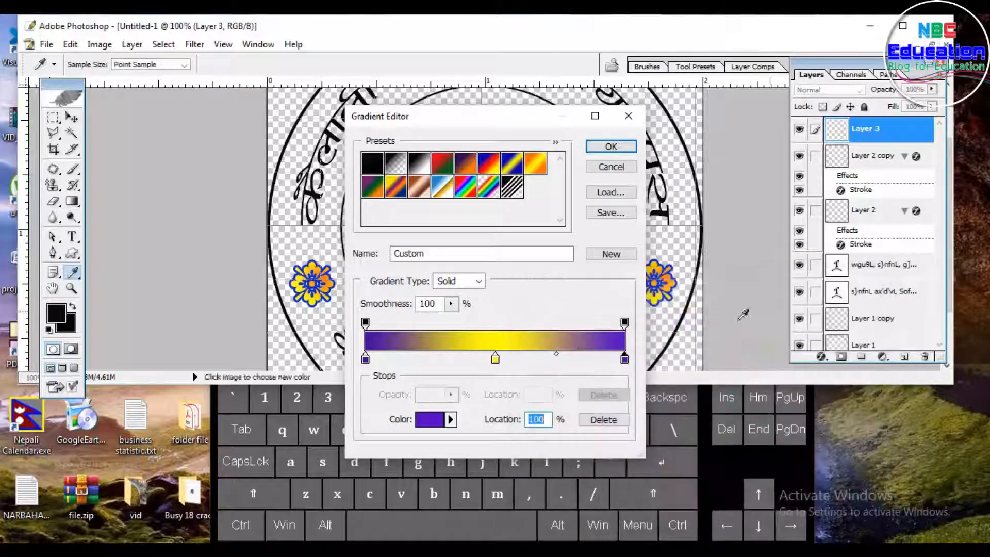
Step: Set the gradient's middle colour stop to magenta F000FF and confirm the gradient
left_click(495, 359)
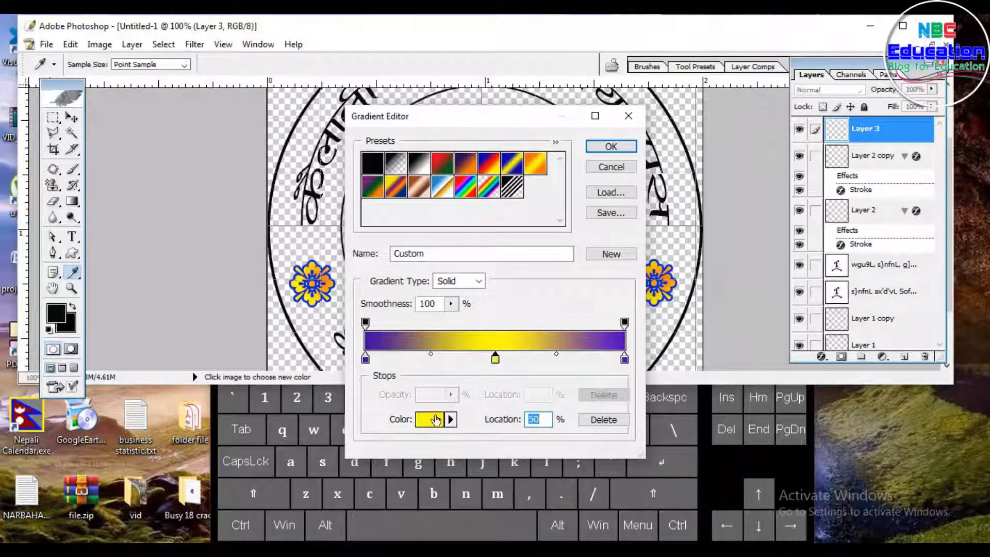
left_click(435, 422)
left_click_drag(730, 329, 730, 342)
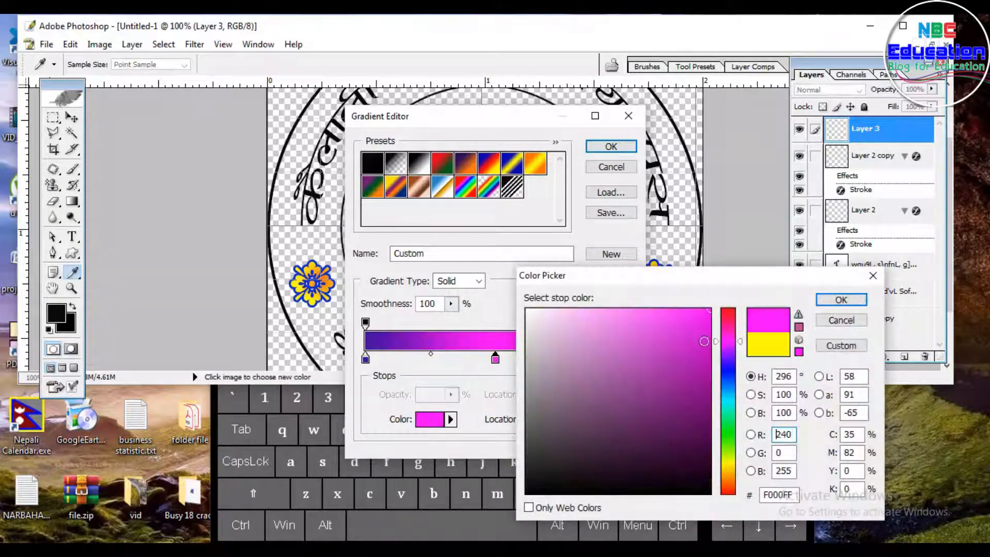
left_click(841, 300)
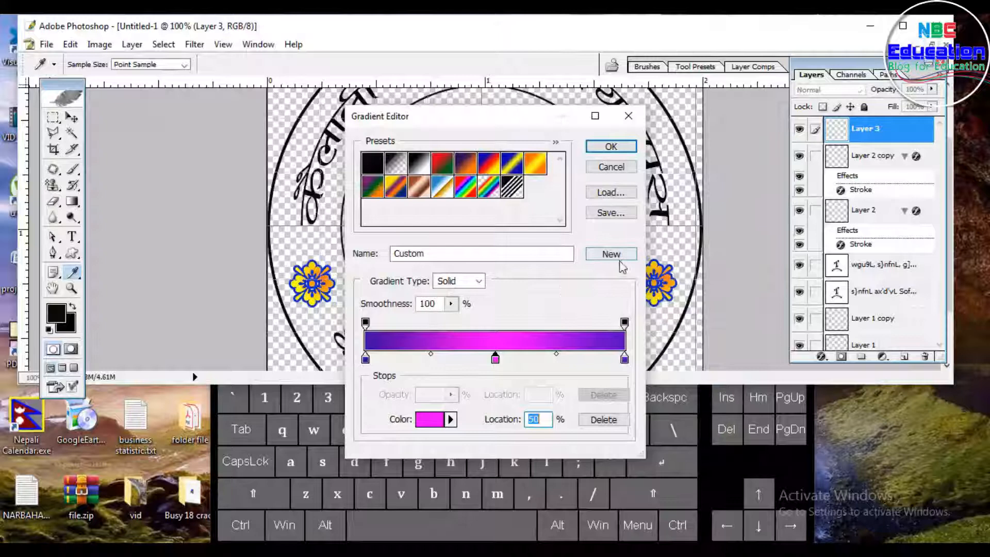
left_click(611, 147)
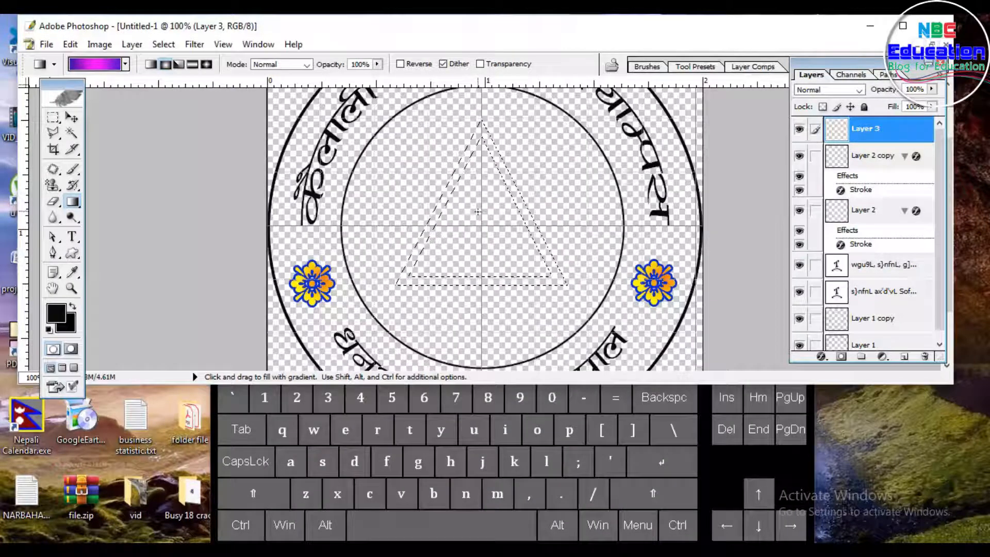
Step: Fill the triangle selection with the purple-magenta gradient from bottom to top, then deselect
left_click_drag(483, 351, 475, 228)
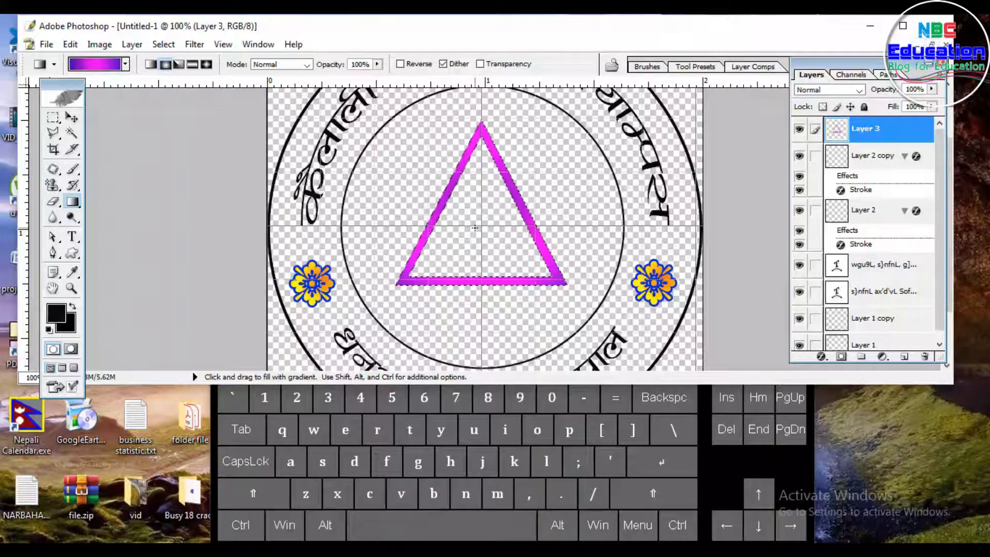
key("ctrl")
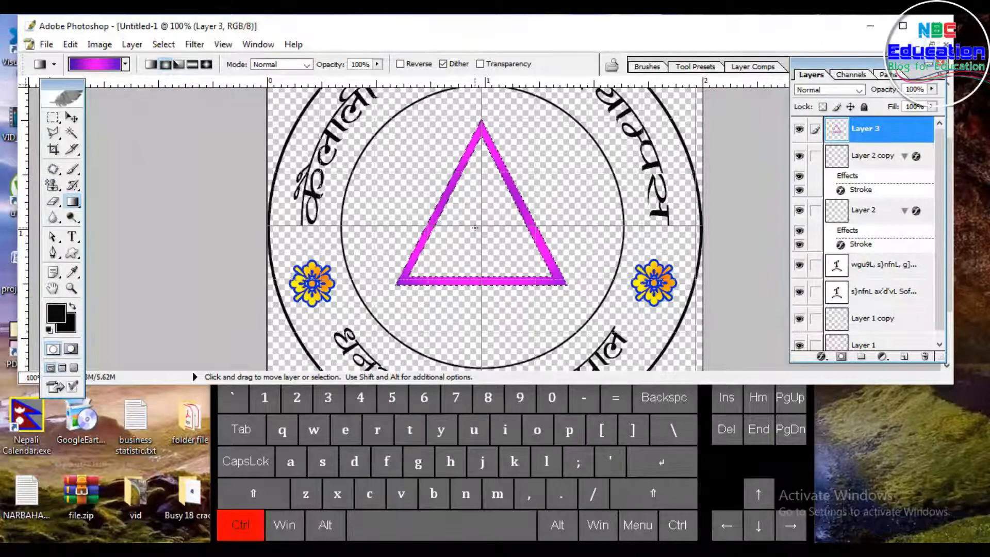
key("ctrl+d")
key("ctrl")
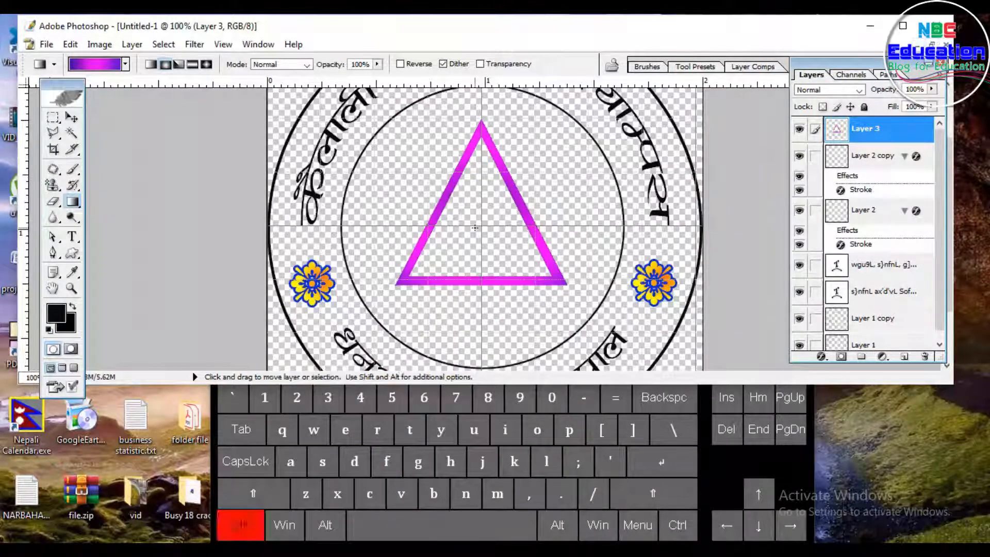
Step: Duplicate the triangle layer and flip the copy vertically with Free Transform
key("ctrl+j")
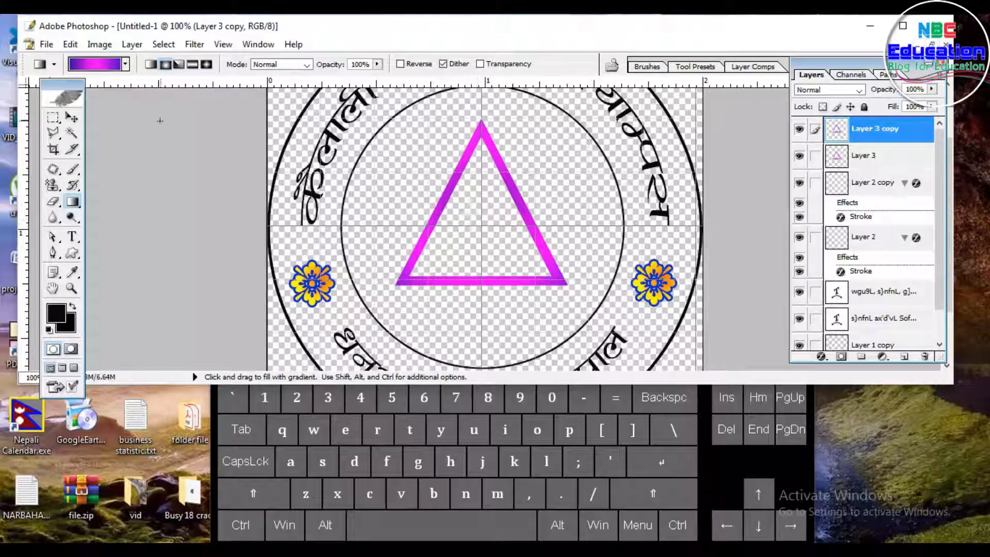
left_click(73, 118)
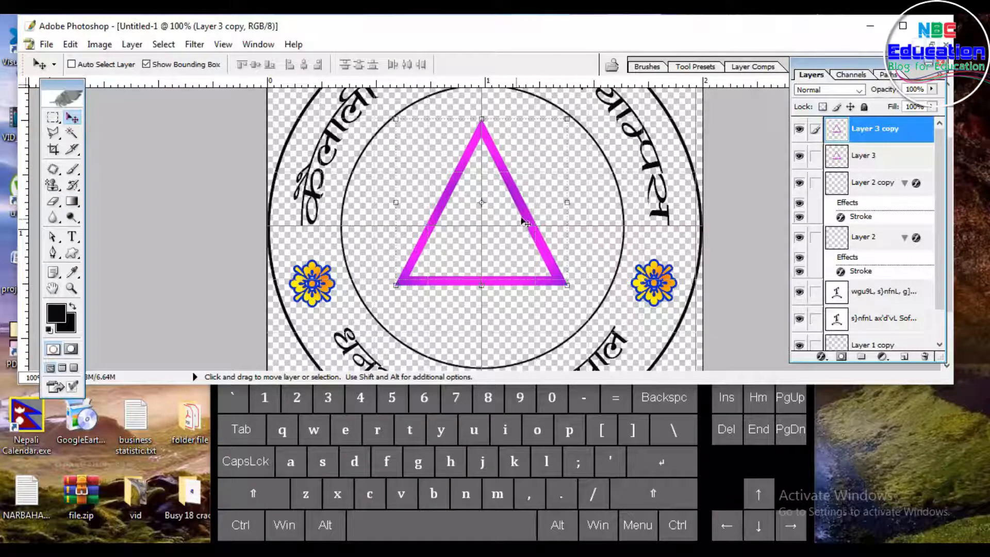
key("ctrl")
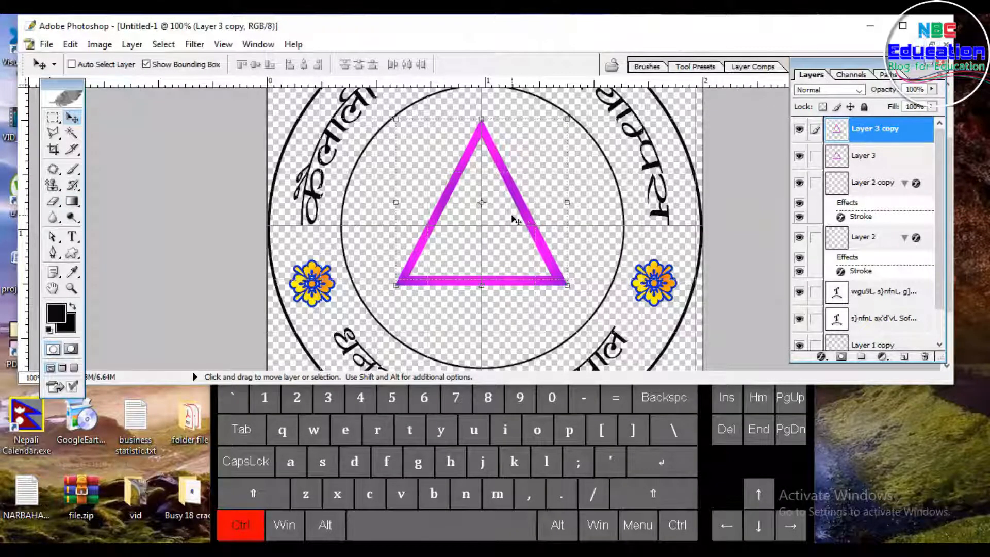
key("ctrl+t")
right_click(508, 194)
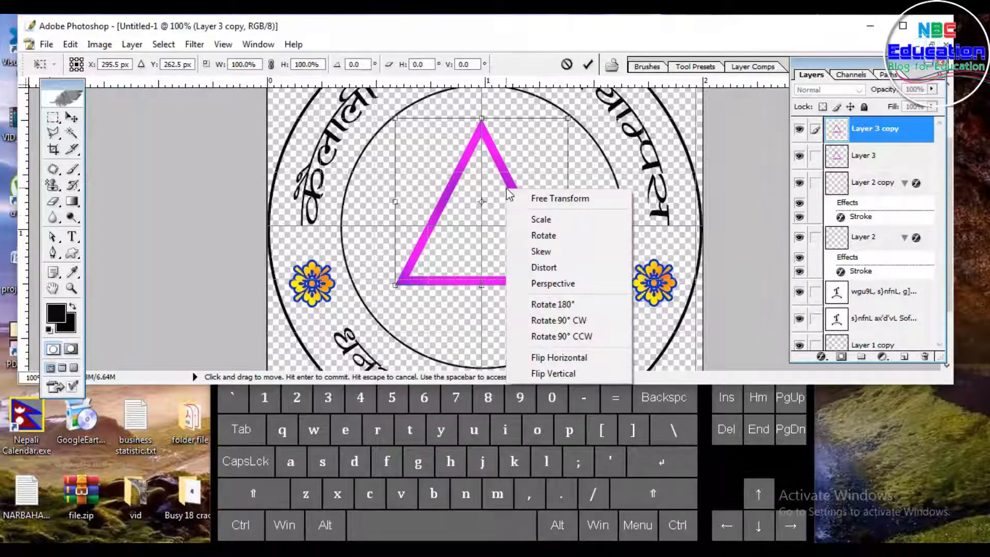
left_click(552, 374)
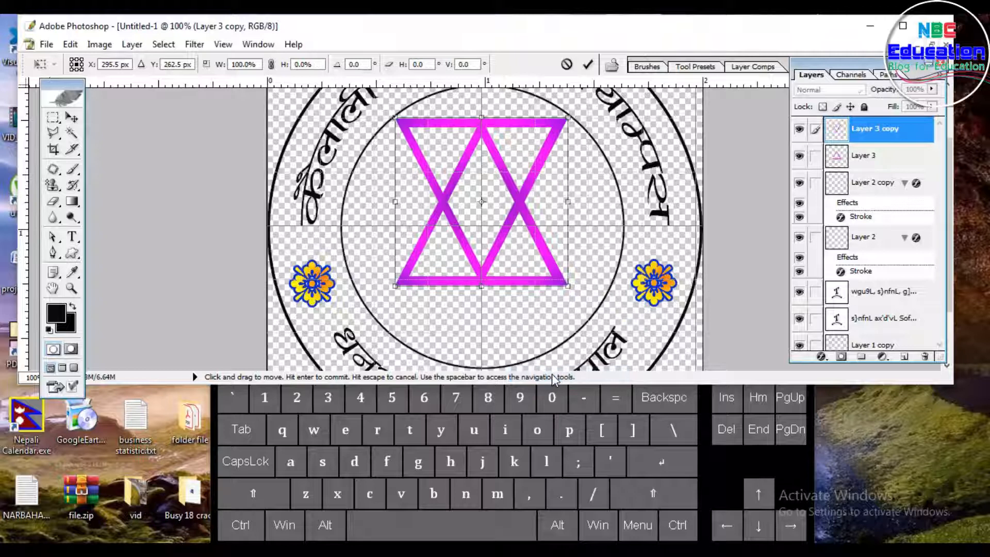
Step: Nudge the flipped triangle copy downward until the two triangles form a six-pointed star, then apply the transformation
key("Down")
key("Down")
key("Down")
key("Down")
key("Down")
key("Down")
key("Down")
key("Down")
key("Down")
key("Down")
key("Down")
key("Down")
key("Down")
key("Down")
key("Down")
key("Down")
key("Down")
key("Down")
key("Down")
key("Down")
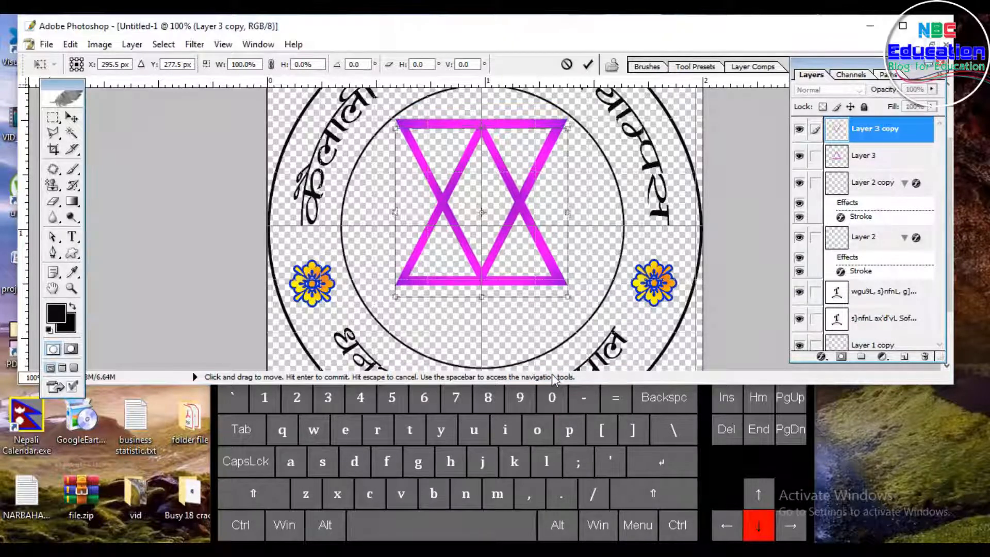
key("Down")
key("Down")
key("Down")
key("Down")
key("Down")
key("Down")
key("Down")
key("Down")
key("Down")
key("Down")
key("Down")
key("Down")
key("Down")
key("Down")
key("Down")
key("Down")
key("Down")
key("Down")
key("Down")
key("Down")
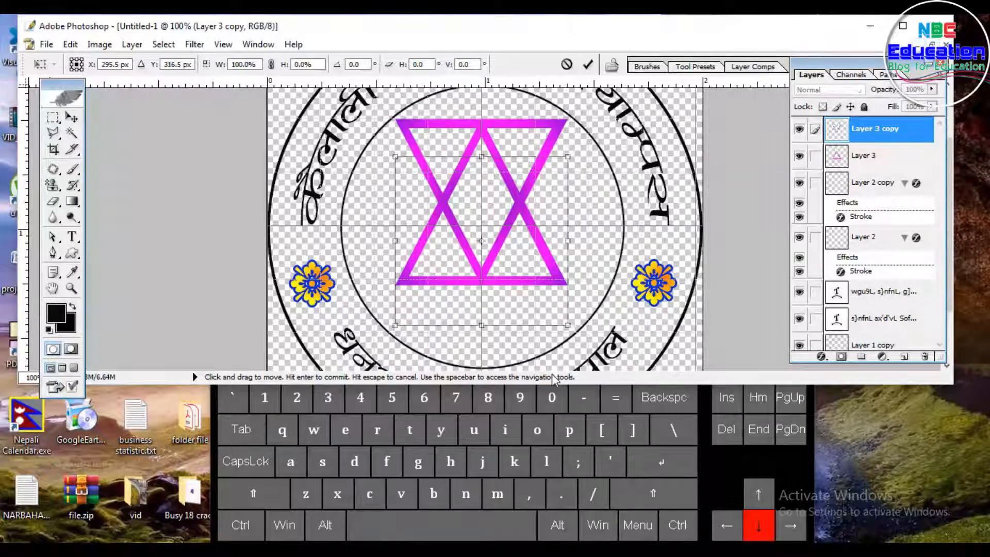
key("Down")
key("Down")
key("Down")
key("Down")
key("Down")
key("Down")
key("Down")
key("Down")
key("Down")
key("Down")
key("Down")
key("Down")
key("Down")
key("Down")
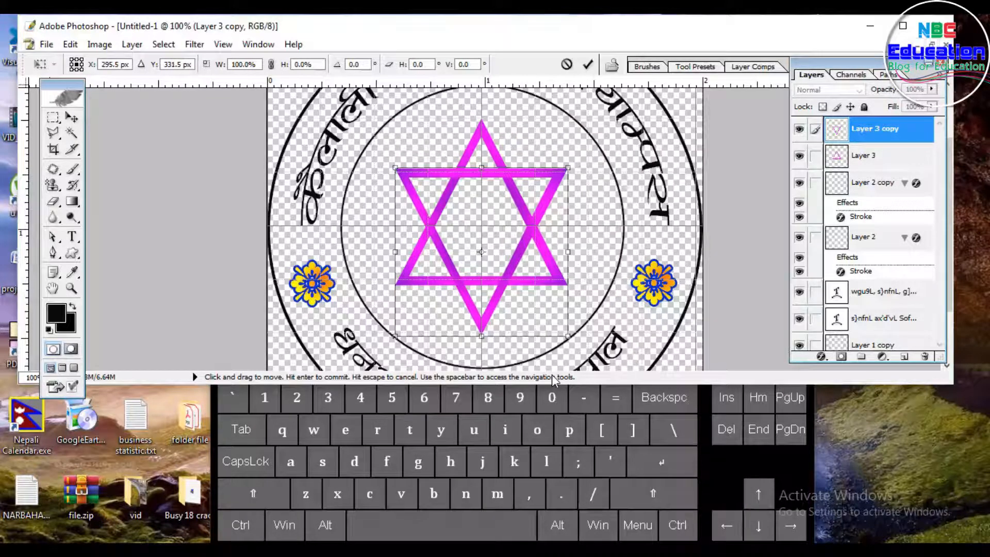
key("ctrl+minus")
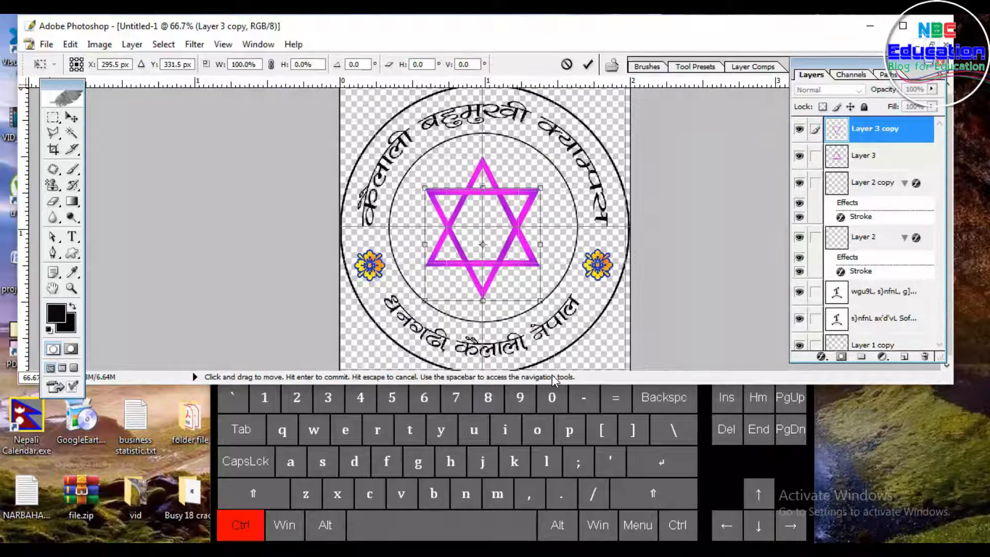
left_click(72, 132)
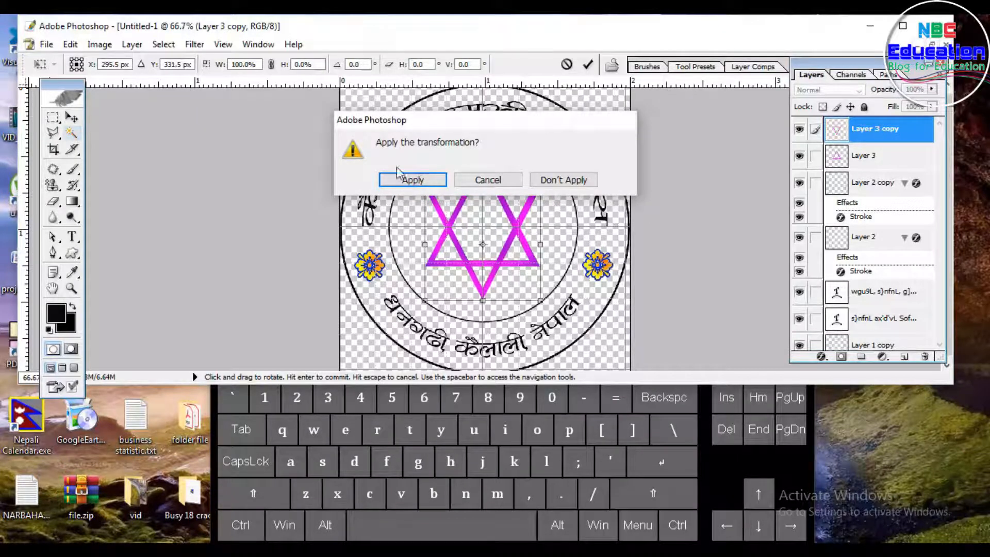
left_click(409, 180)
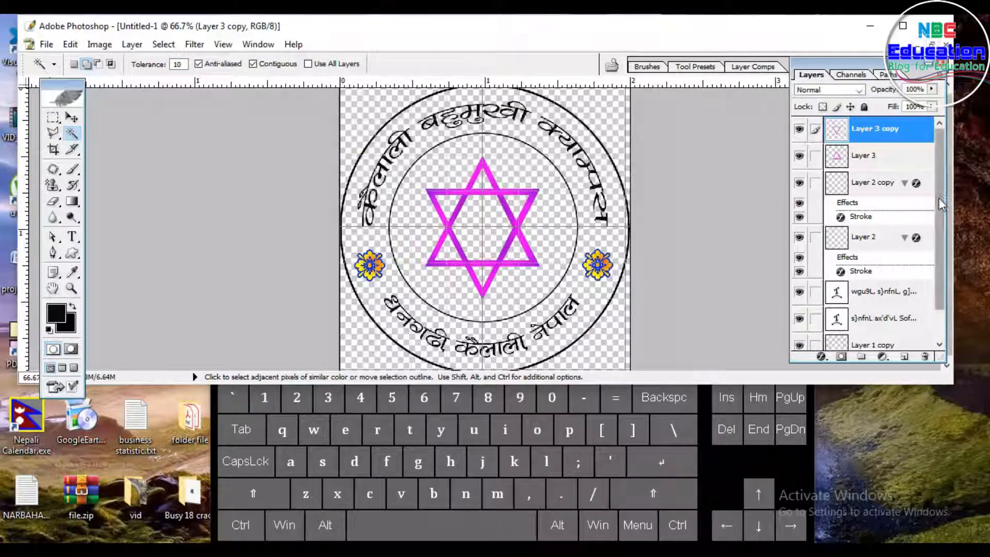
Step: Select the disc inside the outer circle on Layer 1 and fill it with the purple-magenta gradient from centre to edge, then deselect
left_click_drag(940, 202, 939, 264)
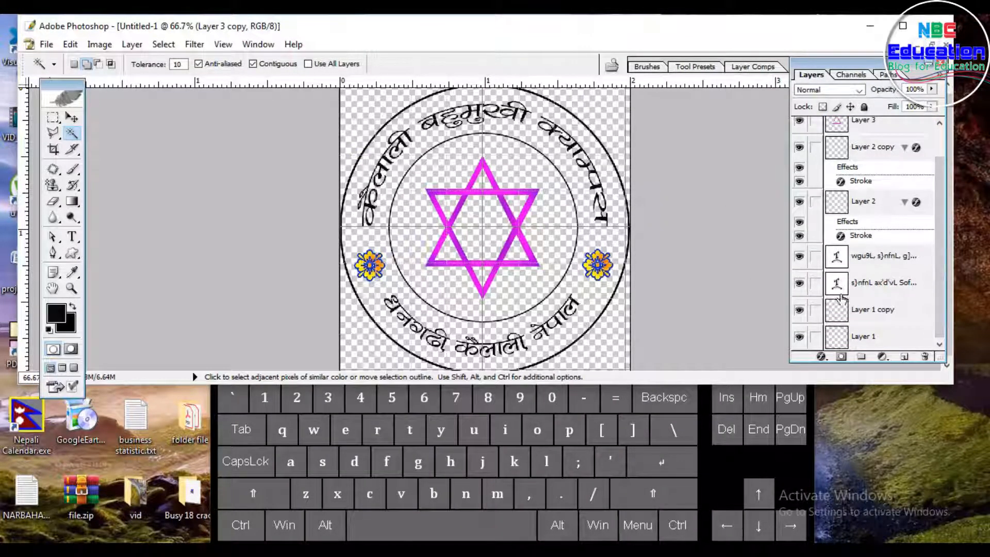
left_click(870, 338)
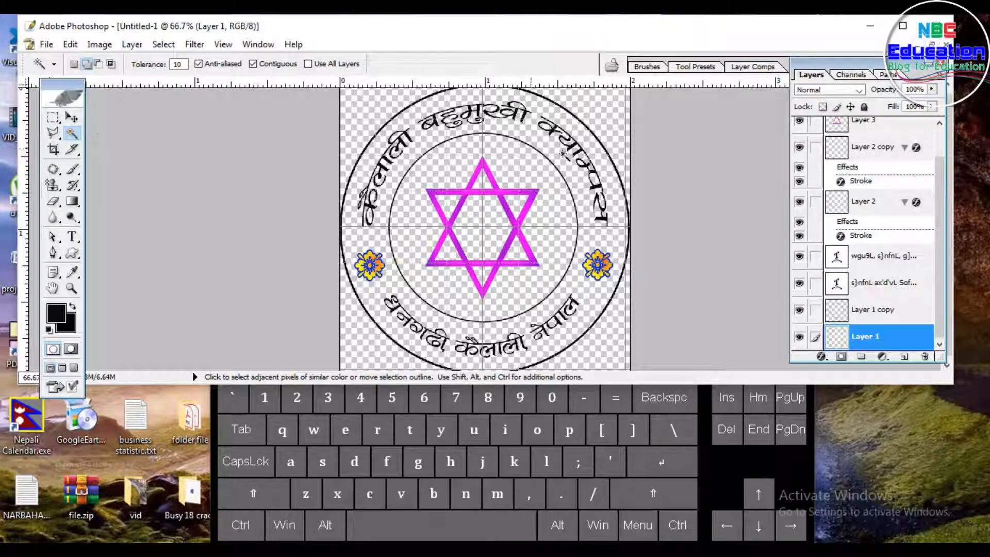
left_click(410, 113)
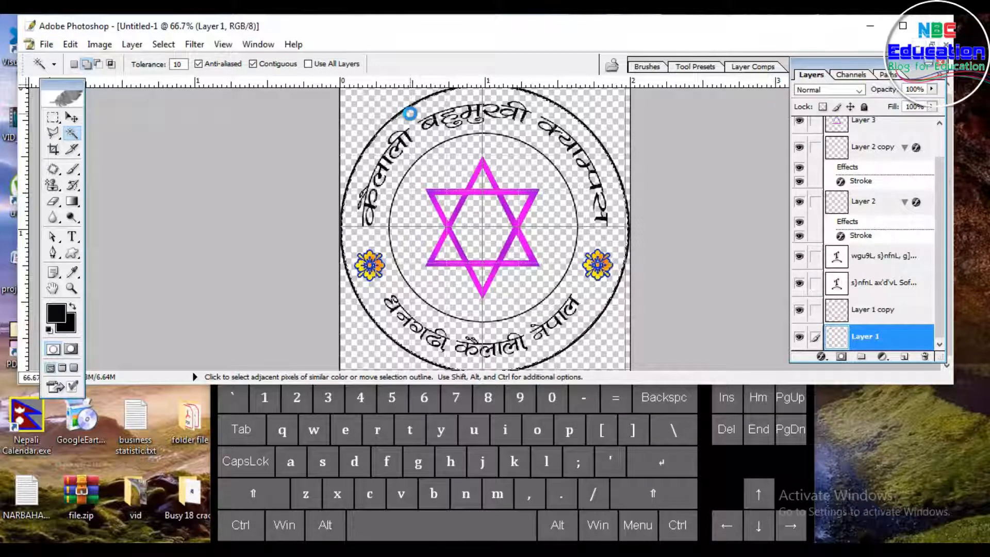
left_click(74, 205)
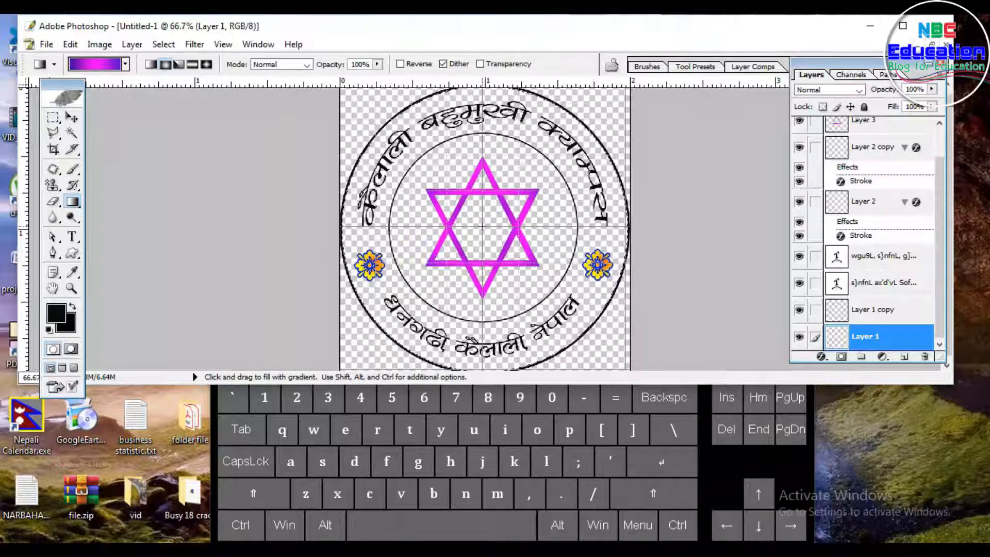
left_click_drag(483, 226, 480, 384)
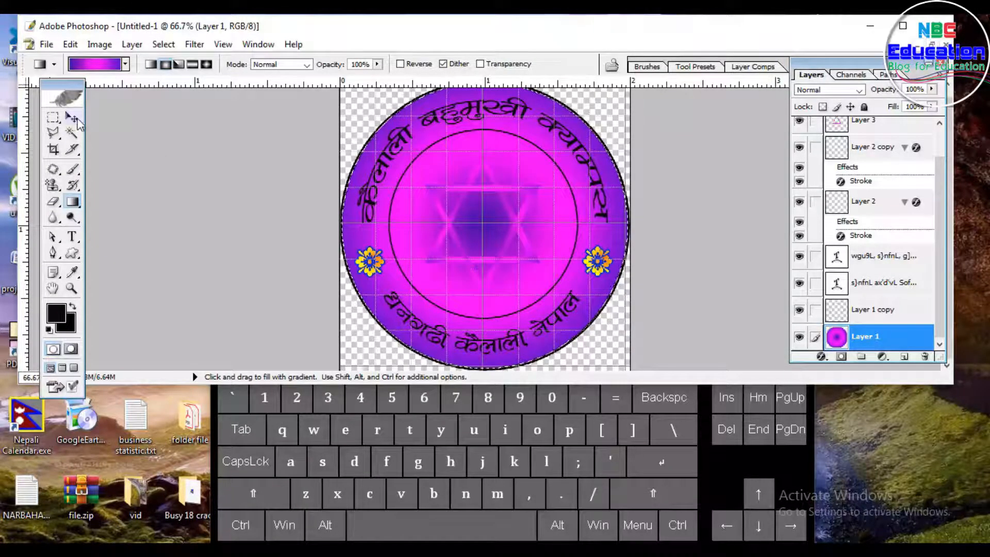
left_click(72, 119)
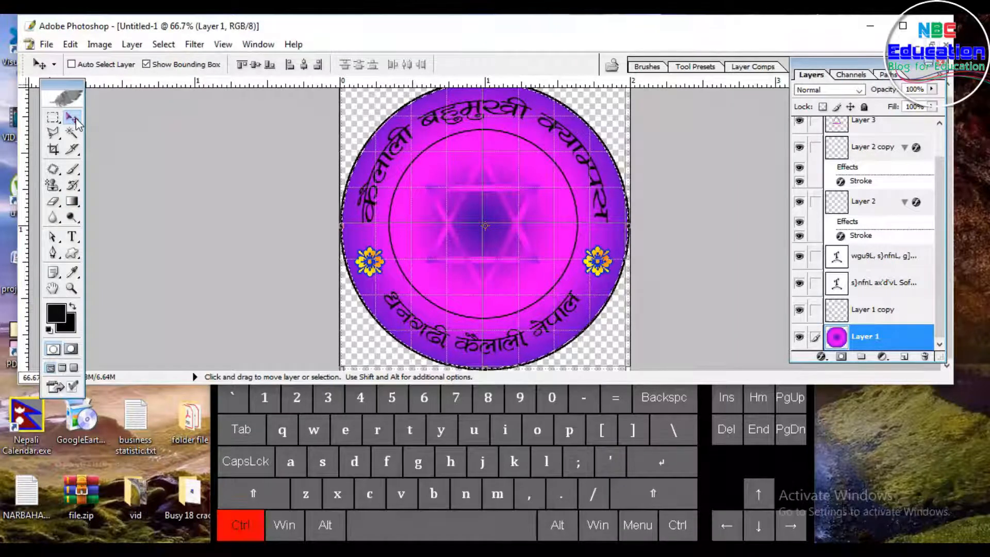
key("ctrl+d")
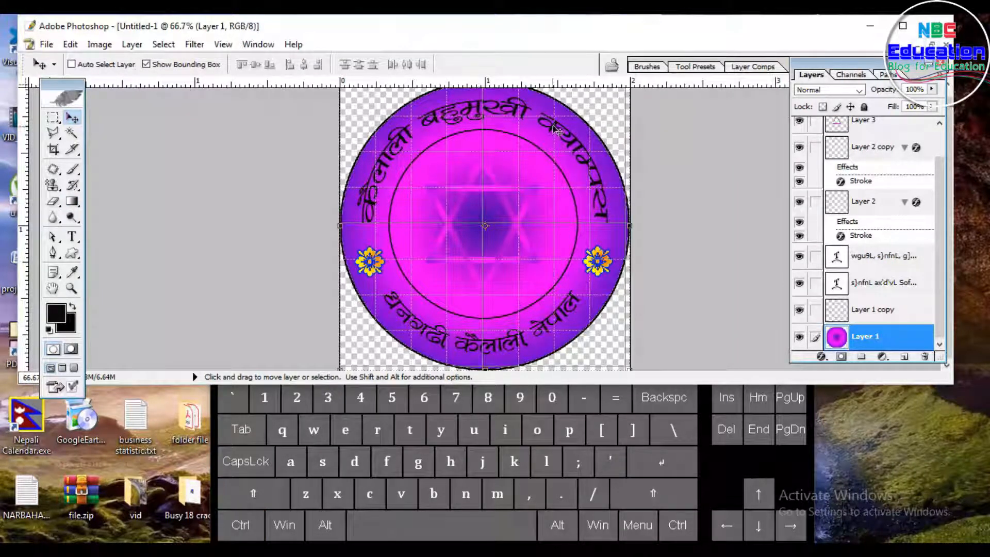
Step: Change the colour of the top arched Nepali text to white FFFFFF
left_click(72, 237)
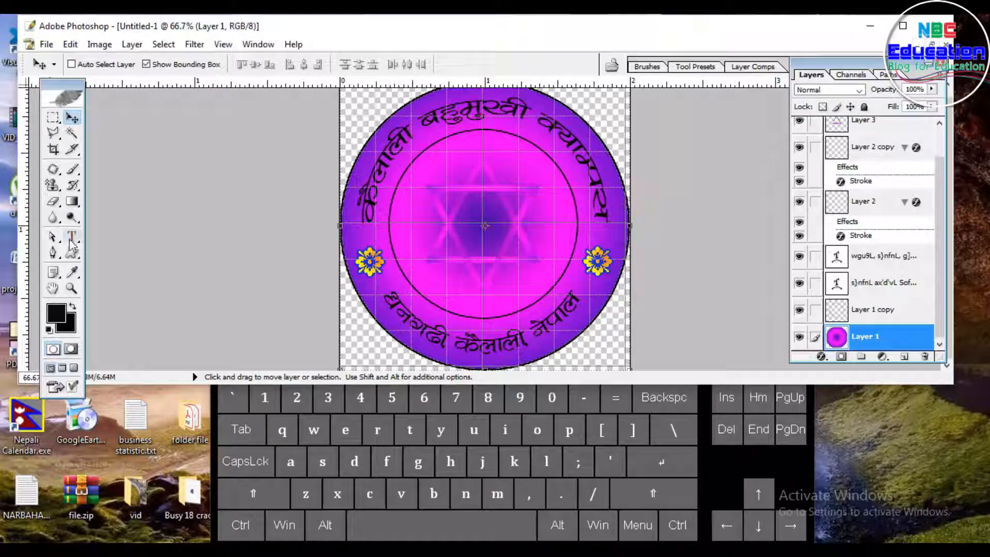
left_click(517, 115)
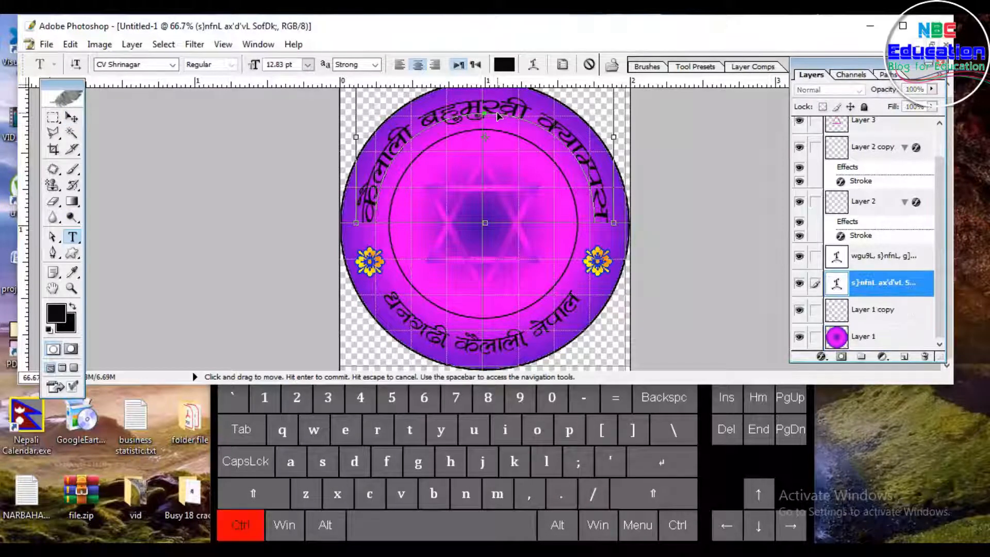
key("ctrl+a")
left_click(506, 65)
left_click(571, 343)
left_click(528, 310)
left_click(841, 299)
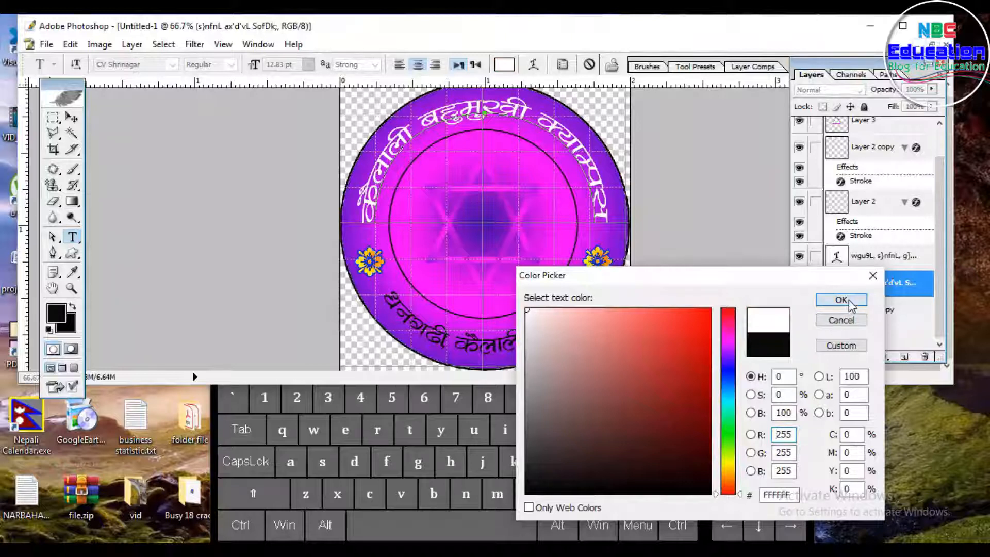
left_click(72, 118)
Step: Change the colour of the bottom arched Nepali text to white as well
left_click(72, 237)
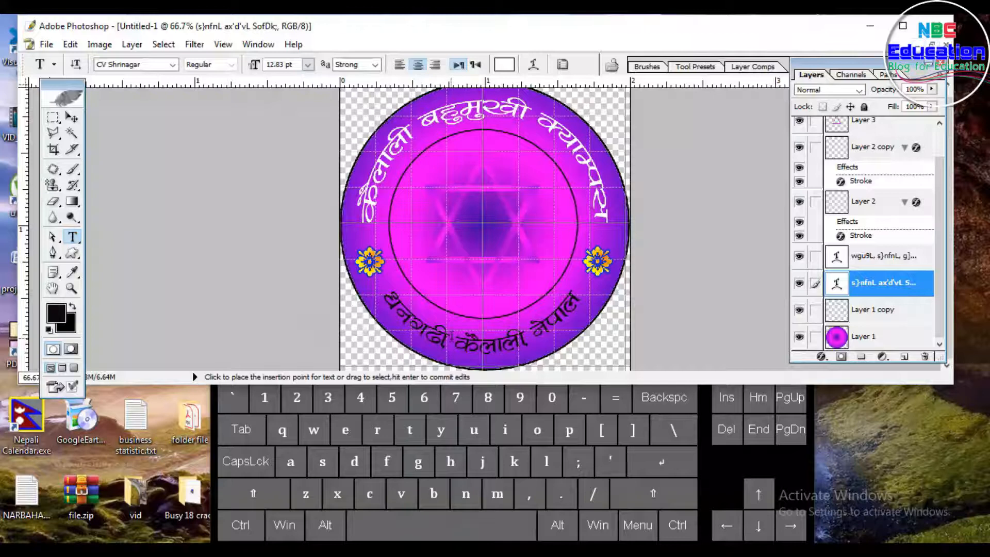
left_click(450, 336)
key("ctrl+a")
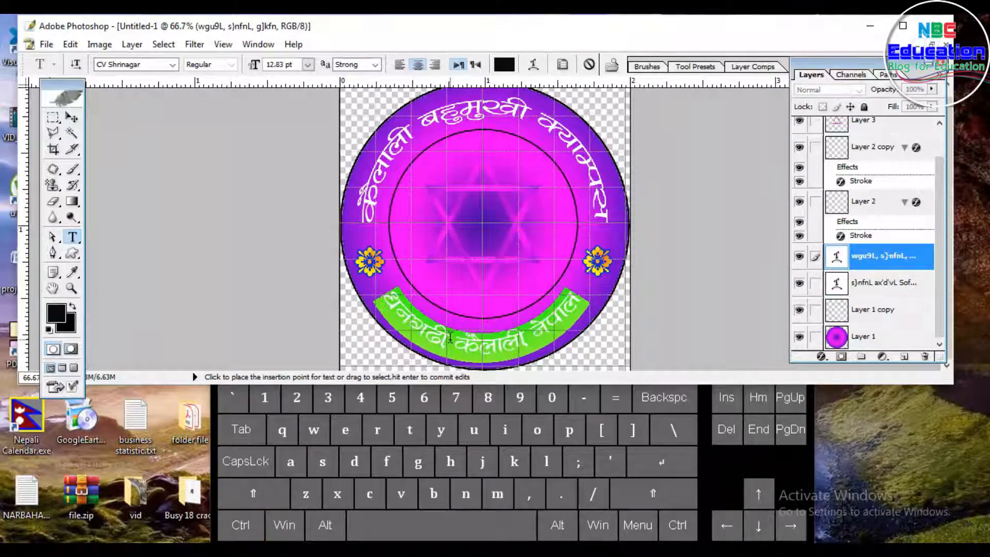
left_click(504, 65)
left_click_drag(561, 322, 526, 309)
left_click(841, 300)
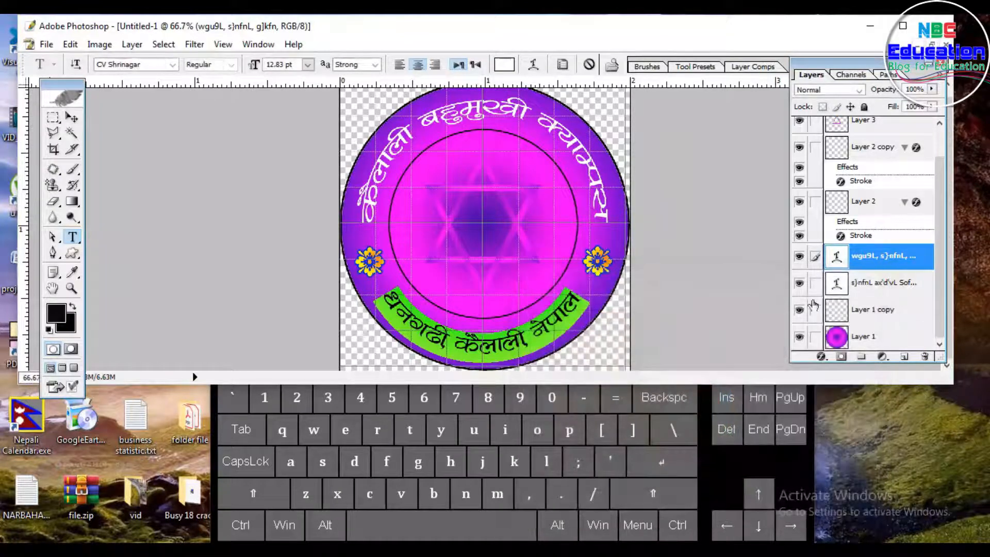
left_click(75, 119)
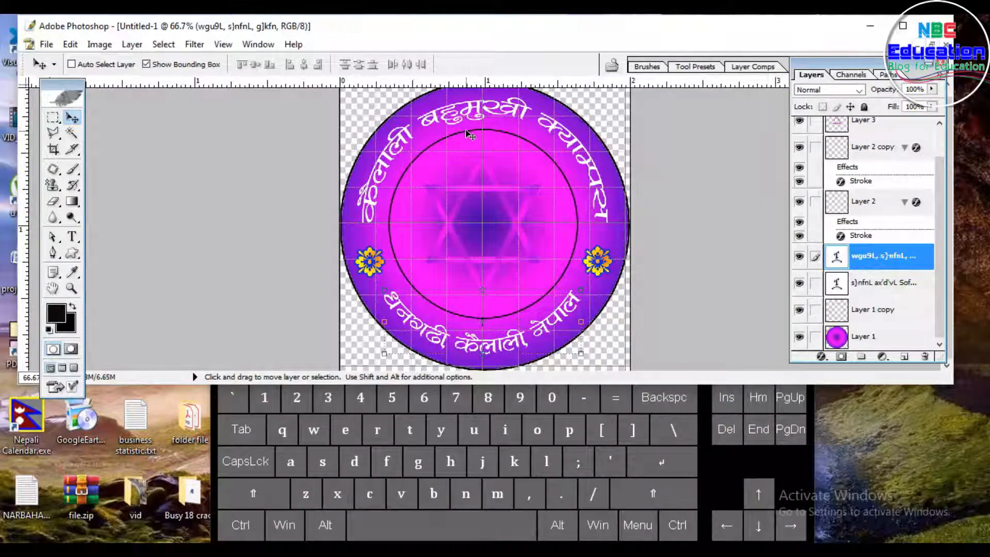
Step: Select the area inside the inner circle on the Layer 1 copy layer
left_click(874, 313)
left_click(72, 134)
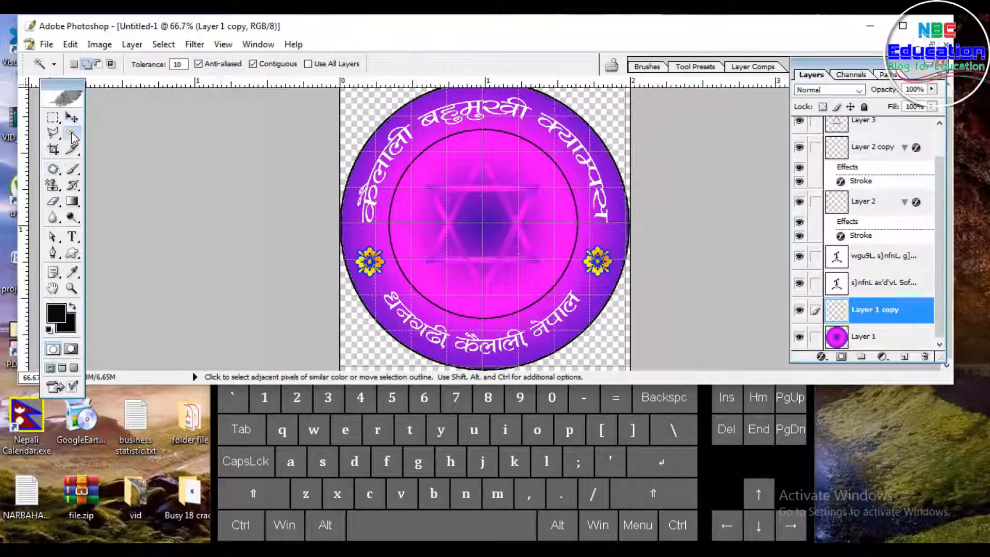
left_click(459, 145)
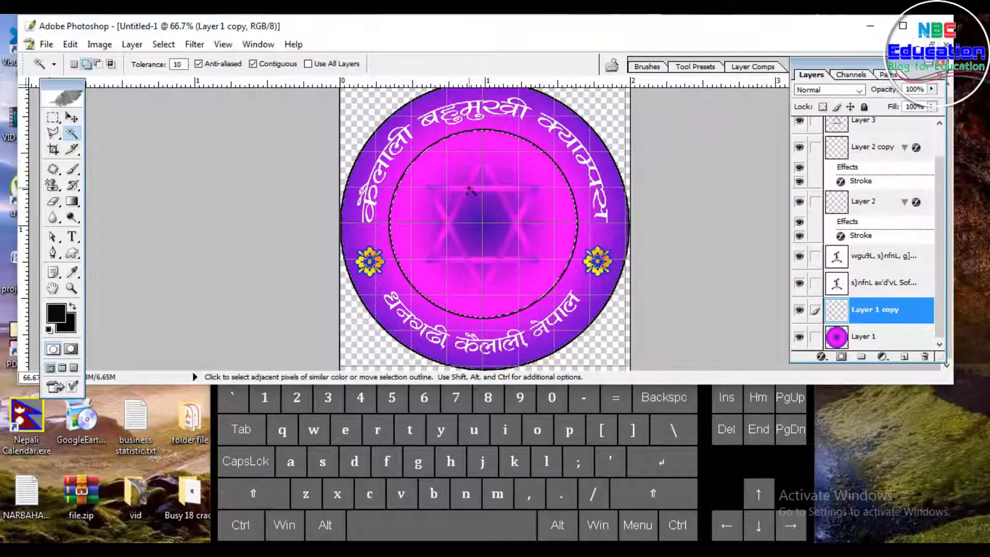
Step: Set the gradient's middle colour stop to green 12FF00 and fill the inner circle from centre outward
left_click(72, 202)
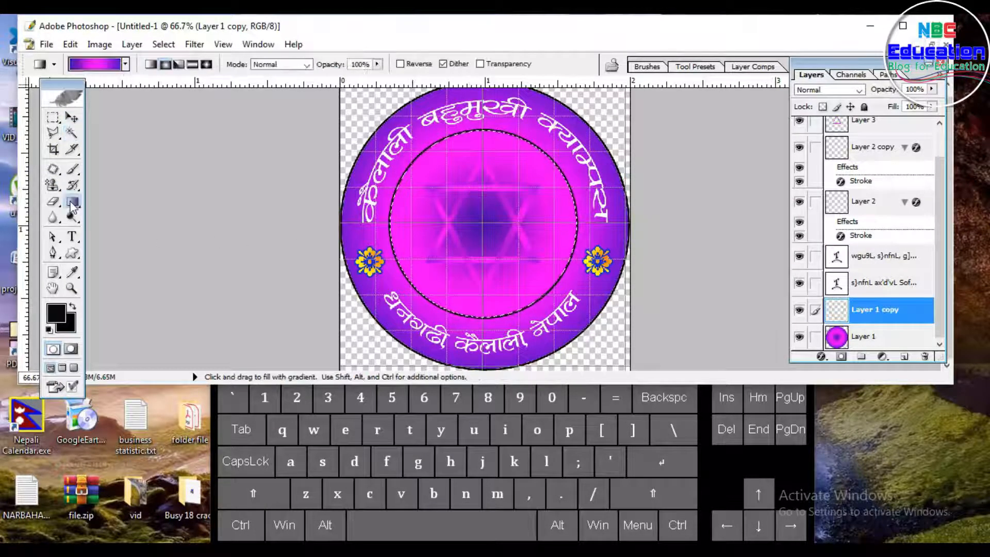
left_click(103, 65)
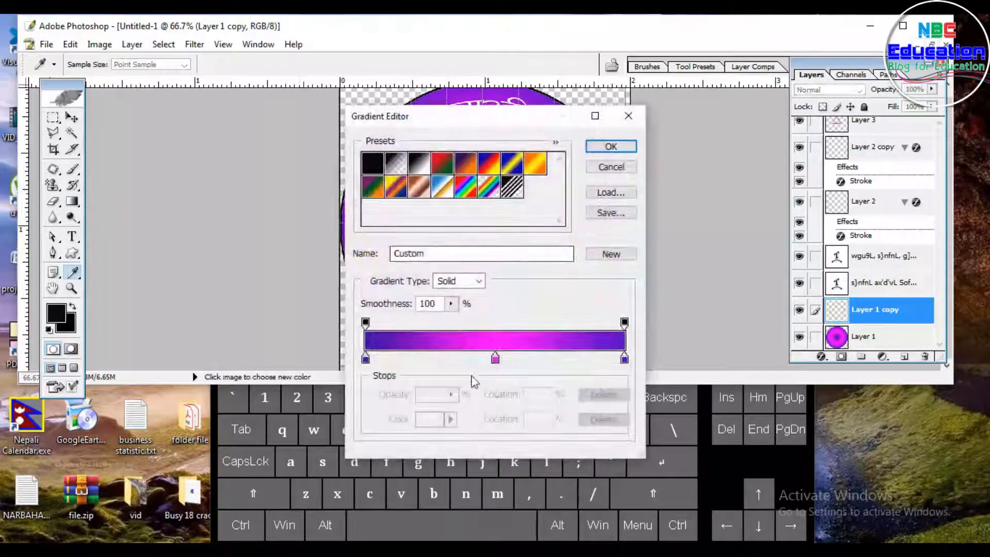
left_click(495, 359)
left_click(430, 420)
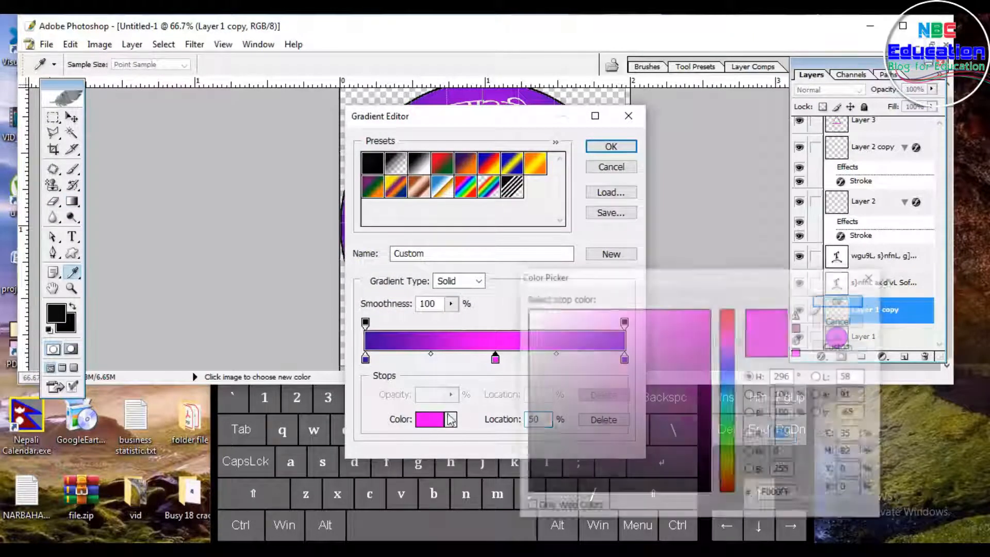
left_click_drag(731, 446, 730, 434)
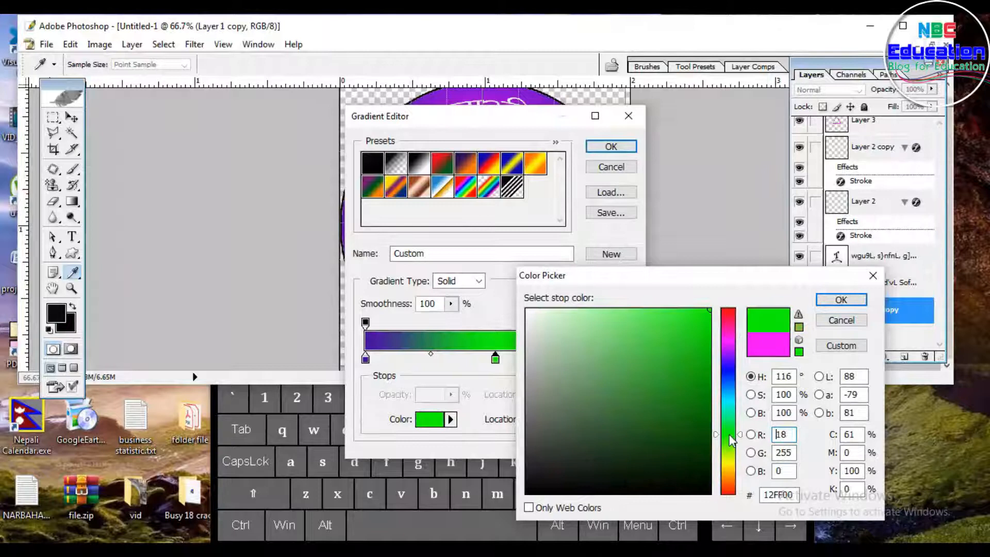
left_click(839, 301)
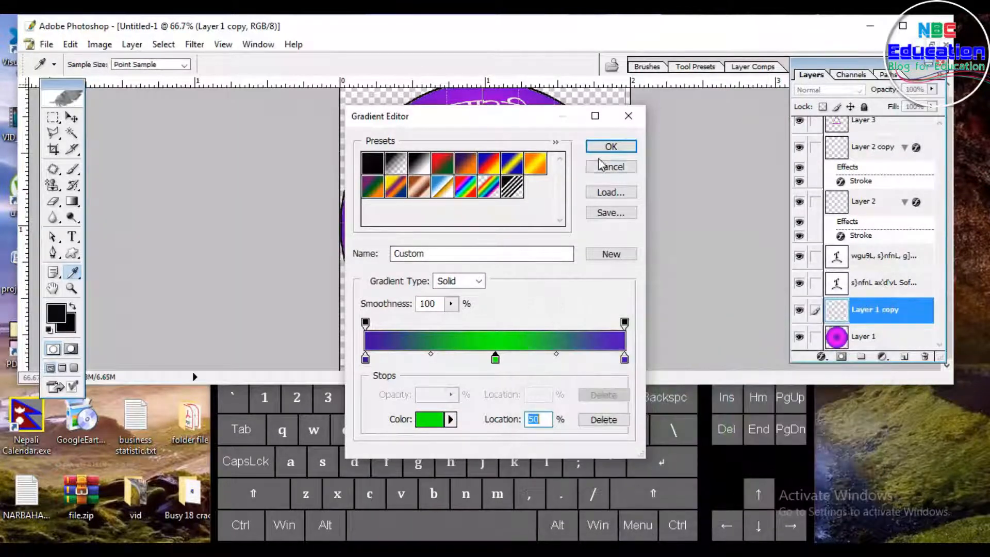
left_click(610, 147)
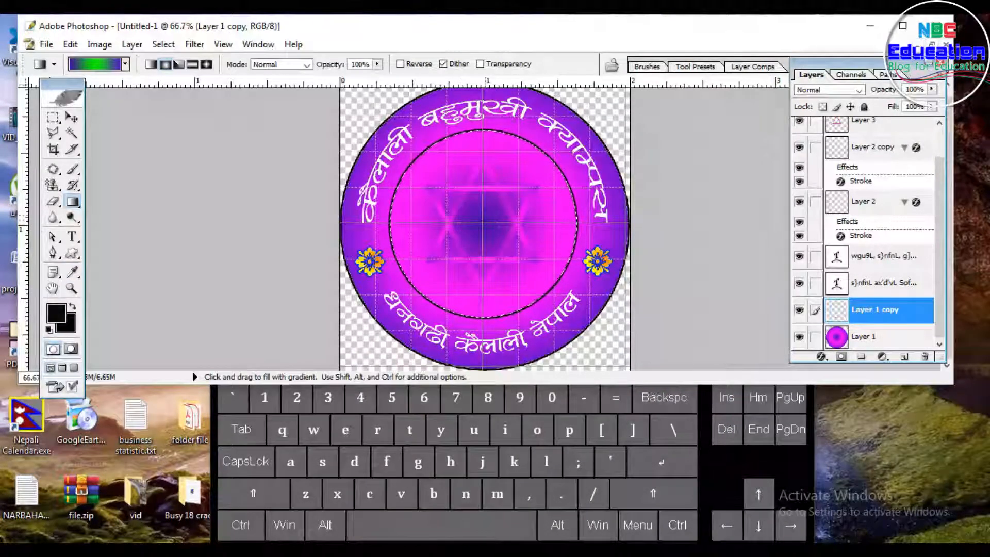
left_click_drag(483, 225, 486, 384)
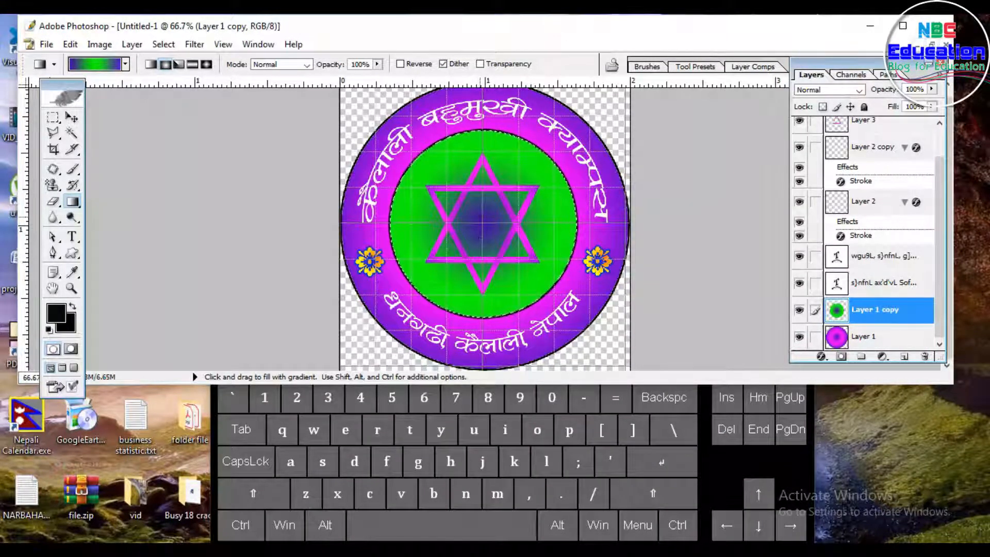
Step: Change the gradient's middle stop to yellow and refill the inner circle diagonally from the centre, then deselect
left_click(87, 64)
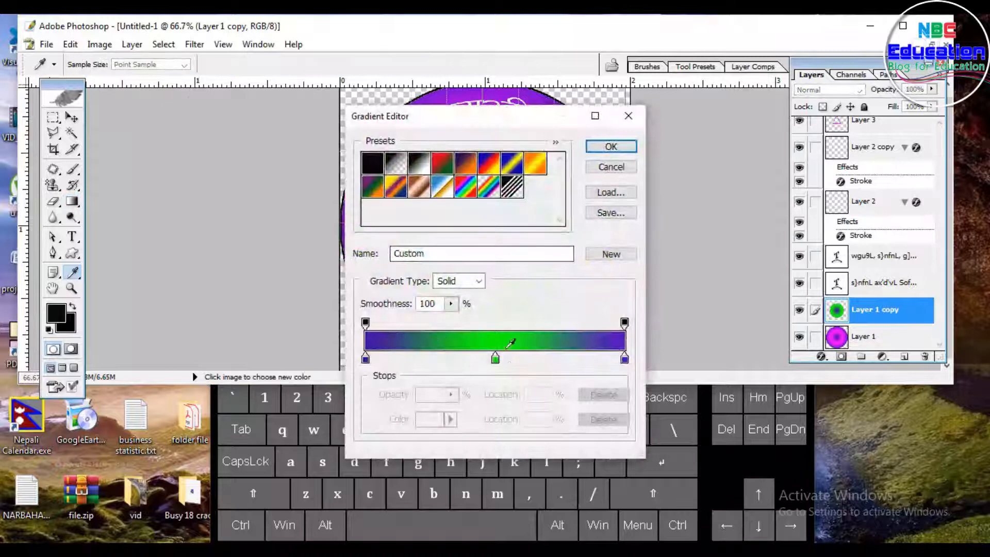
left_click(494, 359)
left_click(430, 419)
left_click_drag(727, 411, 728, 467)
left_click(842, 300)
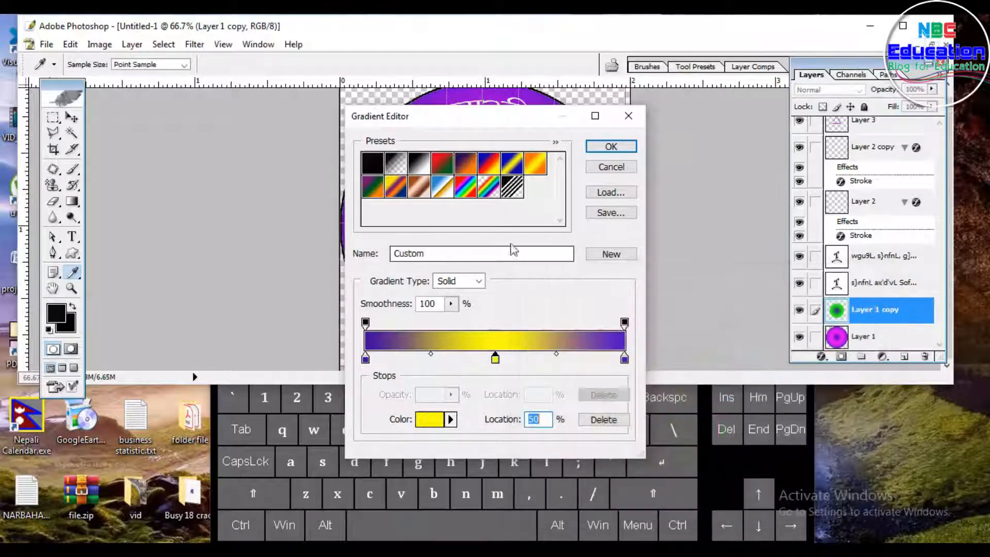
left_click(611, 146)
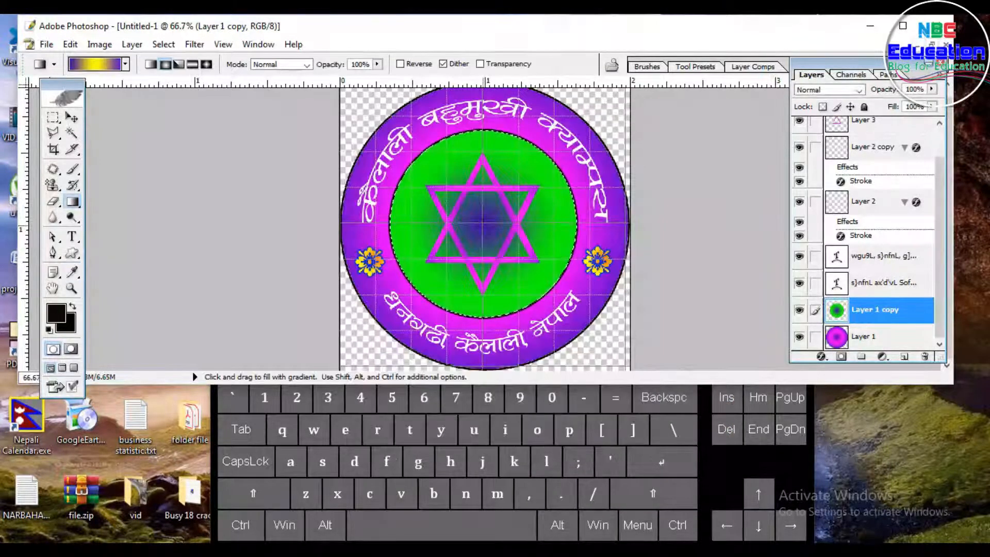
left_click_drag(483, 224, 537, 269)
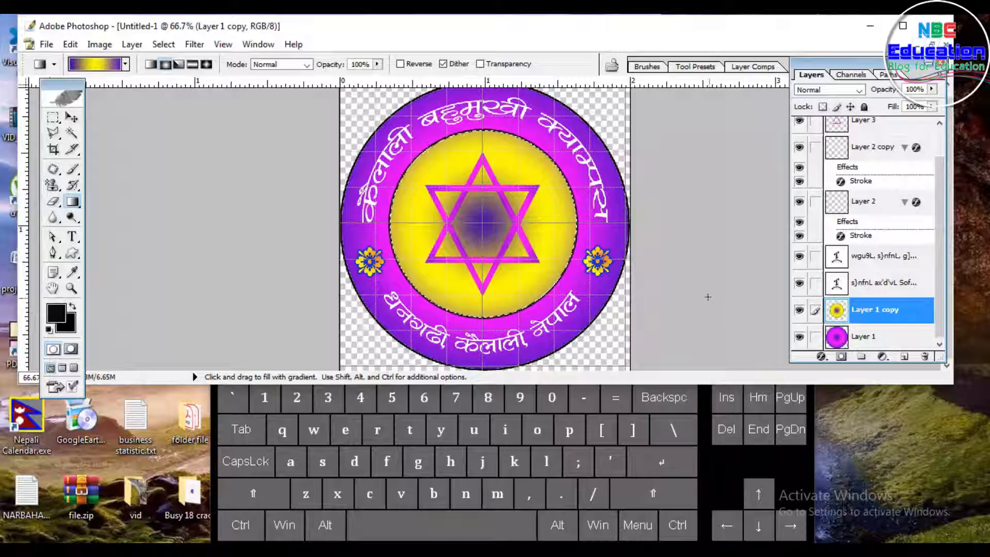
key("ctrl+d")
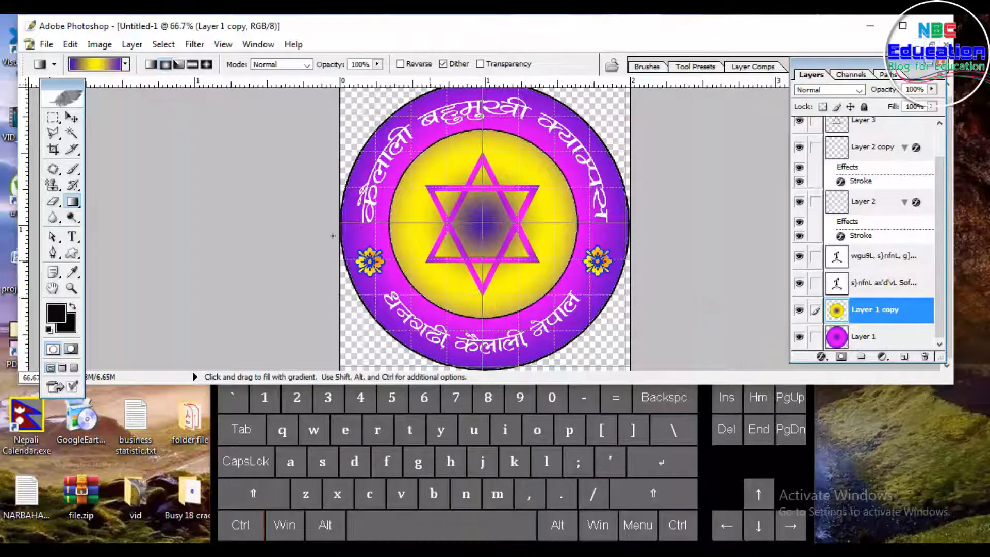
left_click(73, 120)
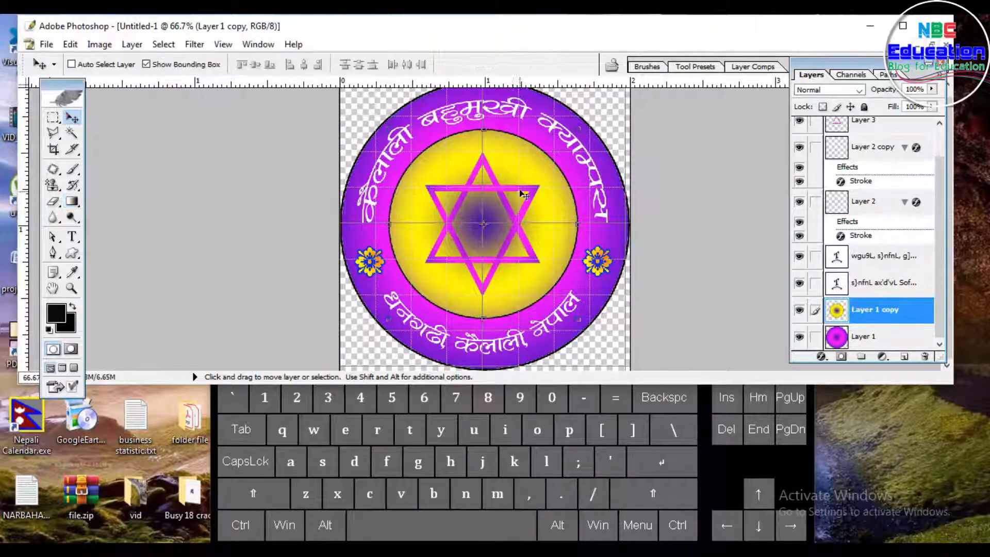
Step: Select the Layer 3 copy star layer and add a white 3 px outside Stroke layer style to it
right_click(497, 190)
left_click(519, 200)
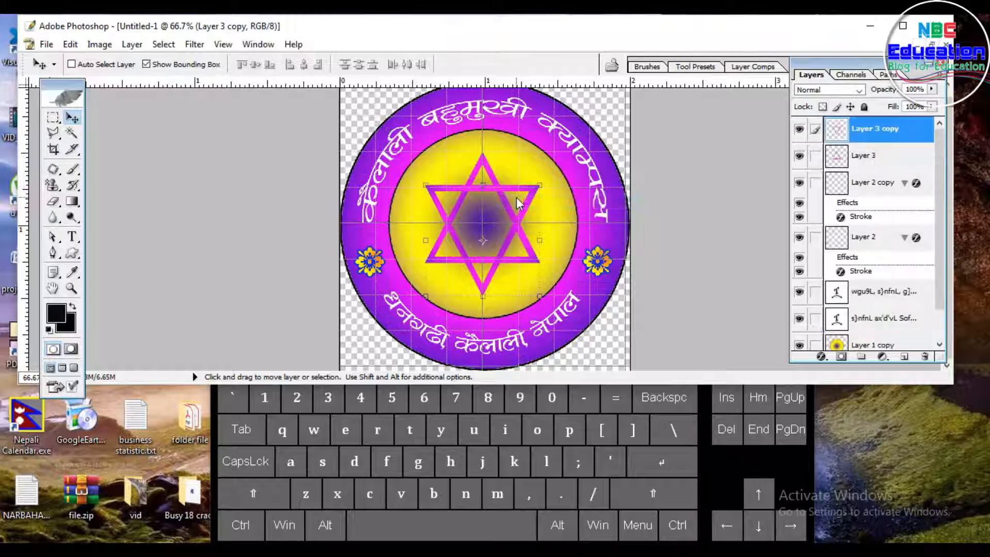
left_click(132, 44)
mouse_move(138, 129)
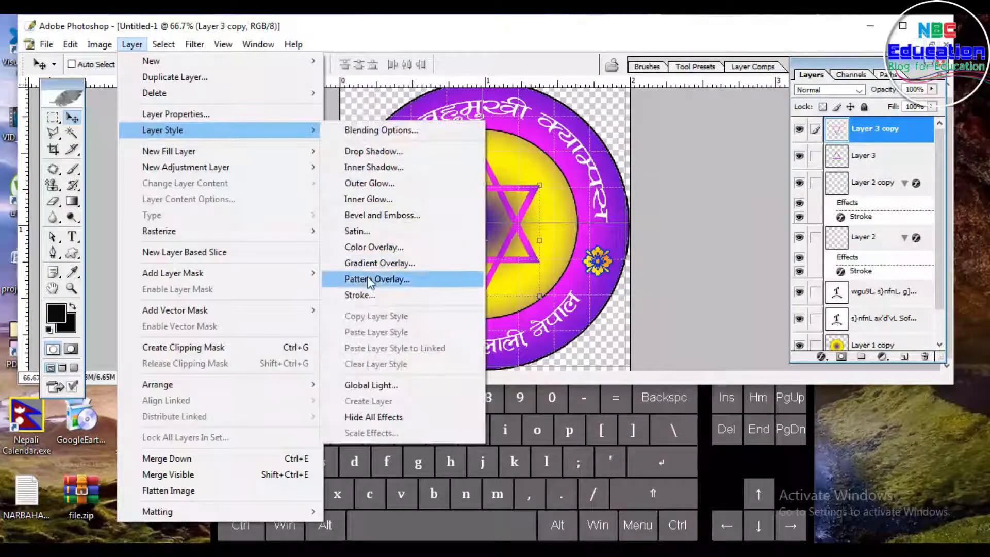
left_click(360, 295)
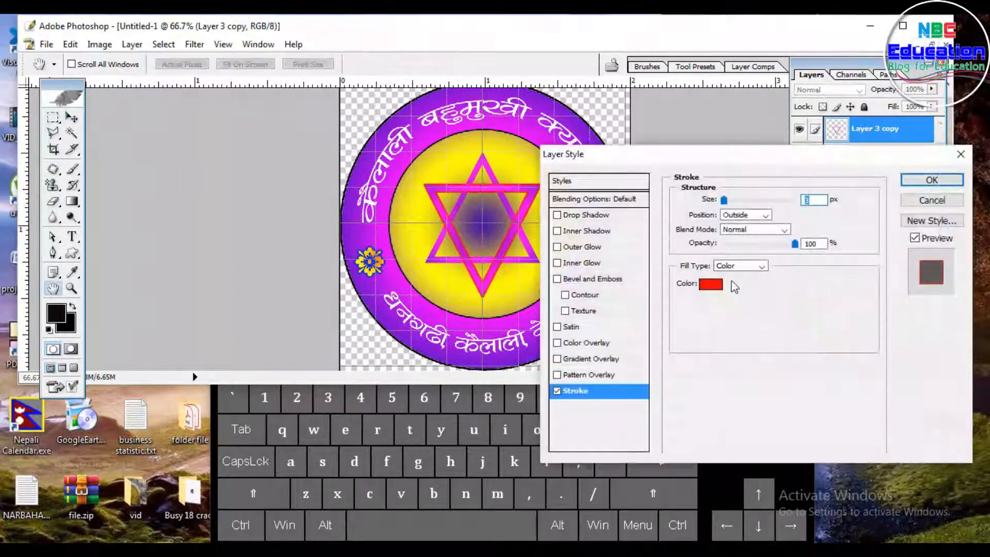
left_click(710, 283)
left_click(527, 310)
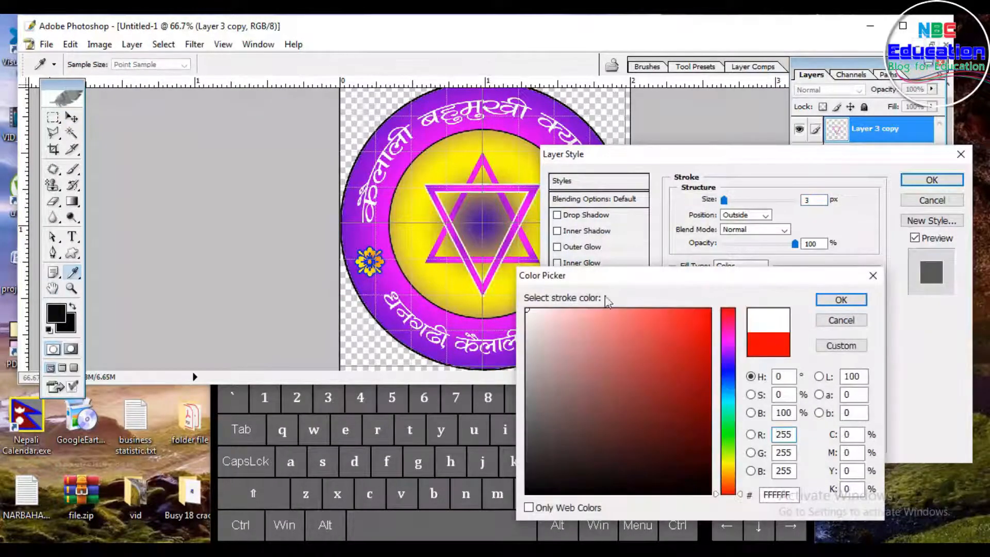
left_click(841, 300)
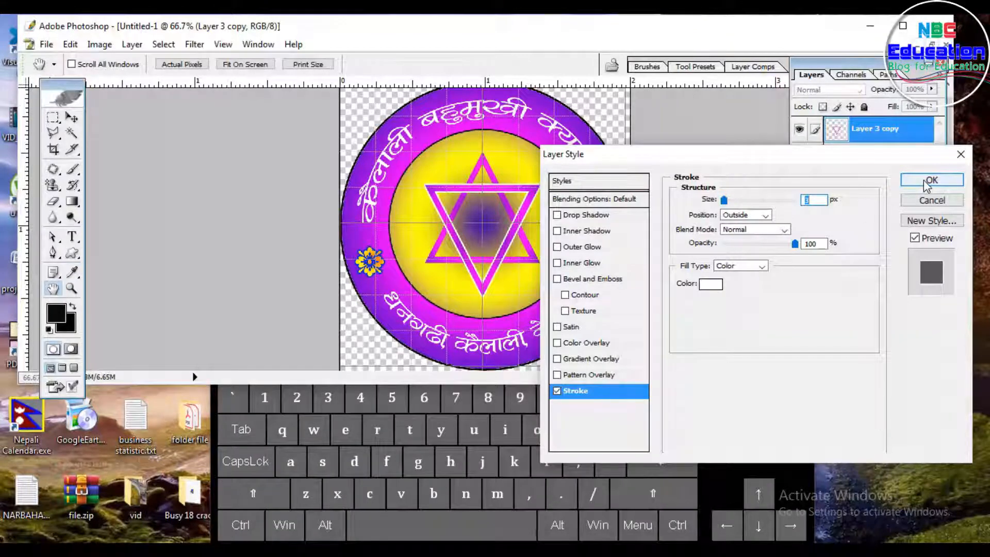
key("Return")
Step: Select the Layer 3 star layer and give it a white Stroke layer style as well
right_click(492, 174)
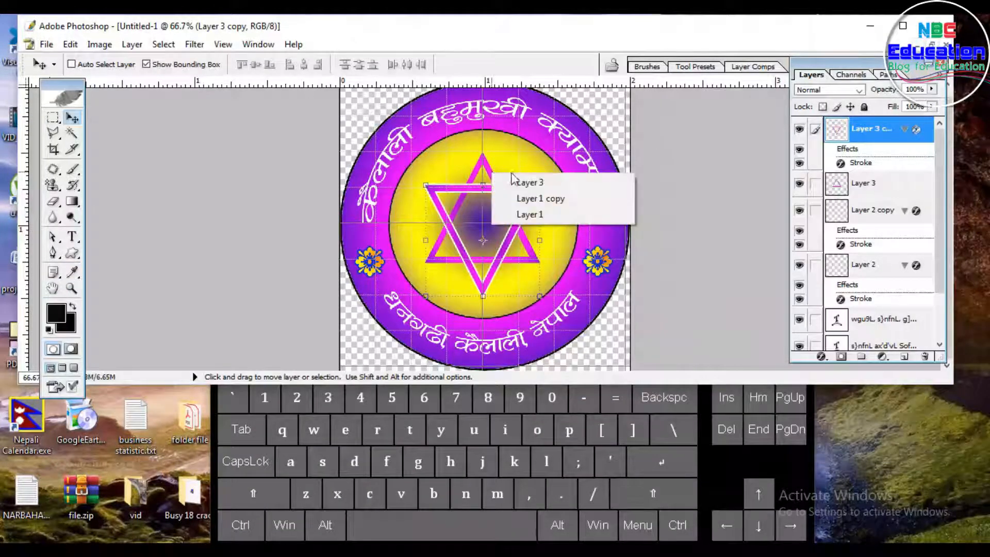
left_click(513, 182)
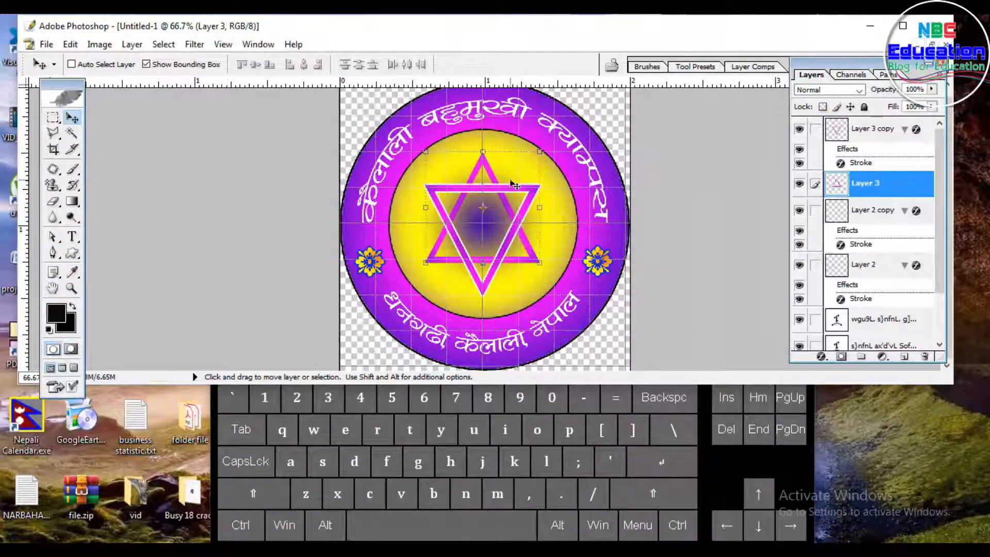
left_click(132, 46)
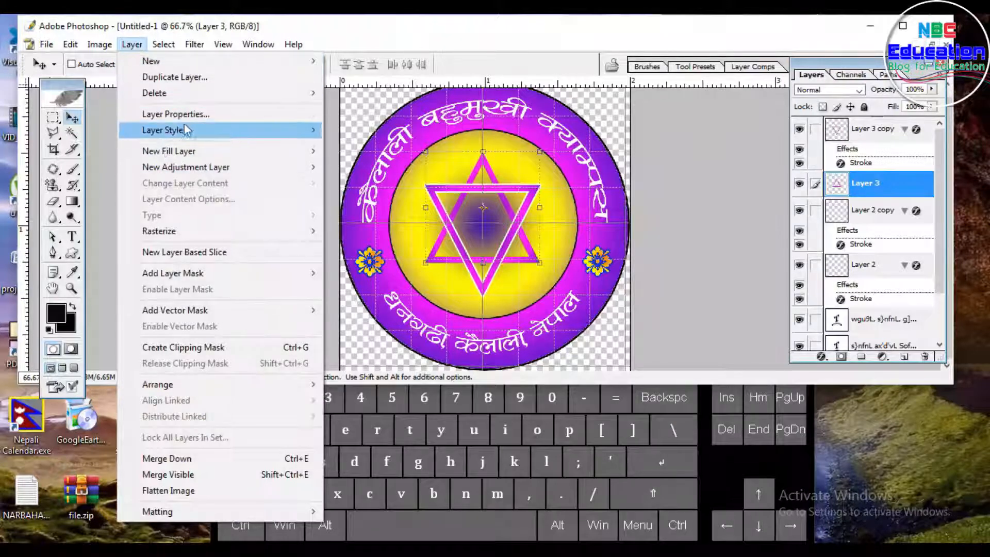
mouse_move(186, 130)
left_click(383, 293)
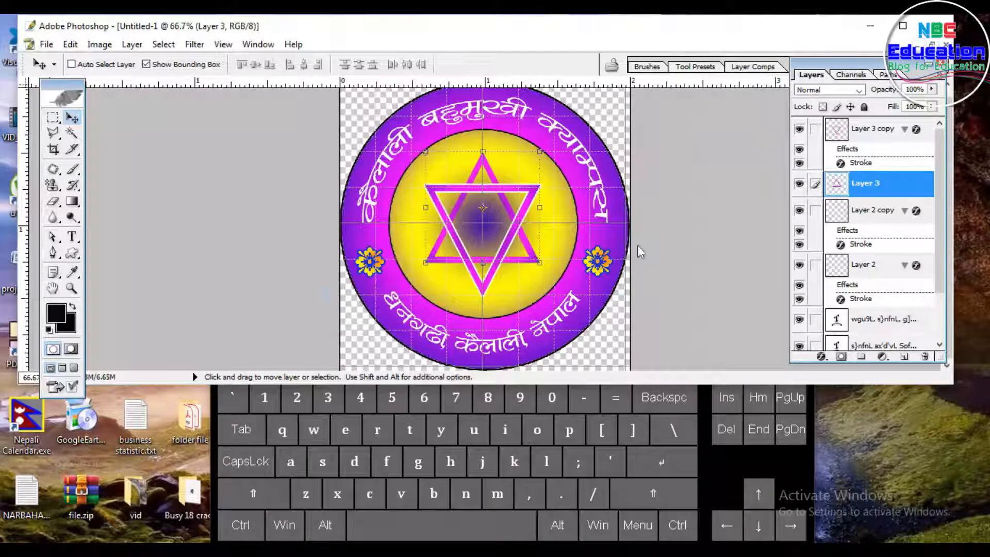
left_click(710, 284)
left_click_drag(710, 309, 527, 310)
left_click(840, 300)
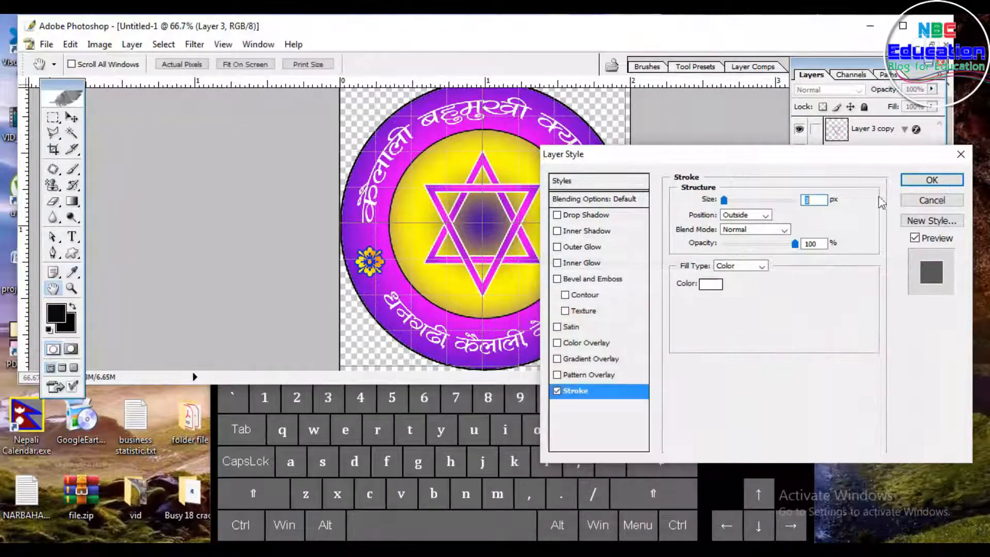
left_click(924, 180)
Step: Select Layer 1, the outer circle, and add a purple 7E0A8C Stroke layer style
right_click(570, 113)
left_click(588, 117)
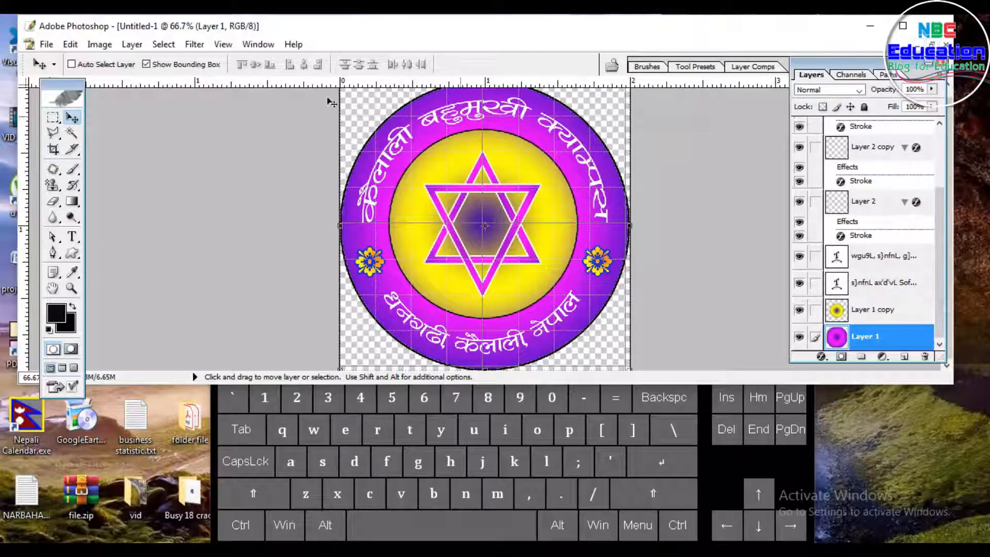
left_click(132, 44)
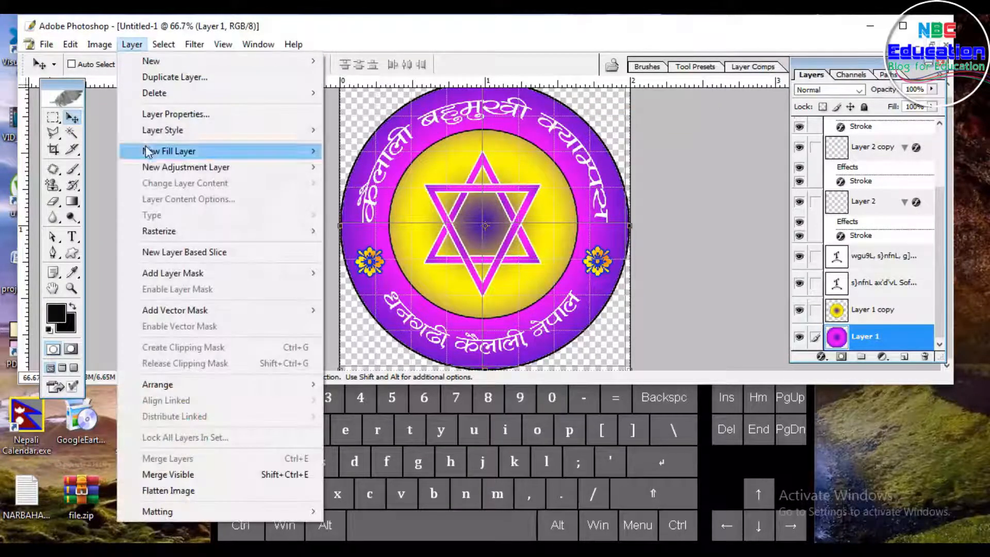
mouse_move(150, 130)
left_click(360, 295)
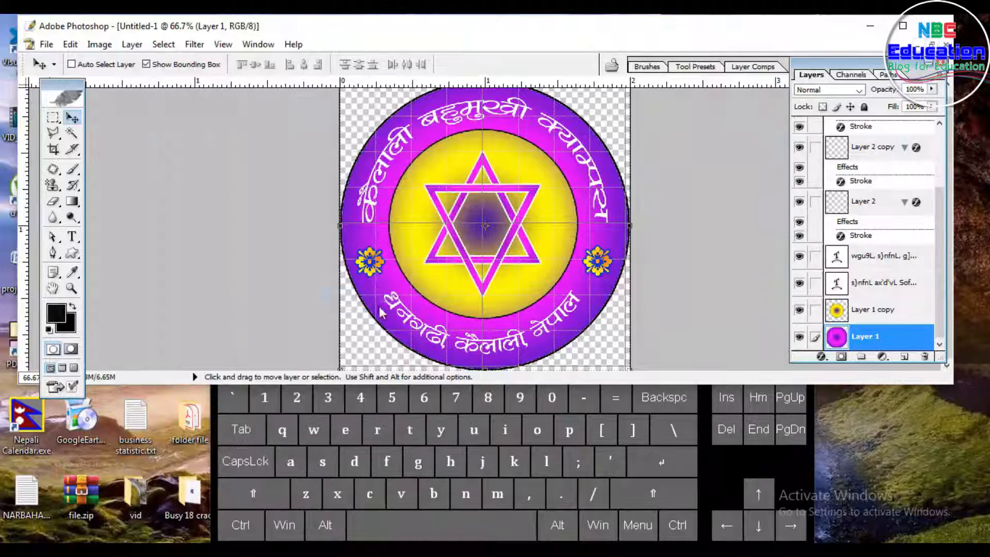
left_click(712, 284)
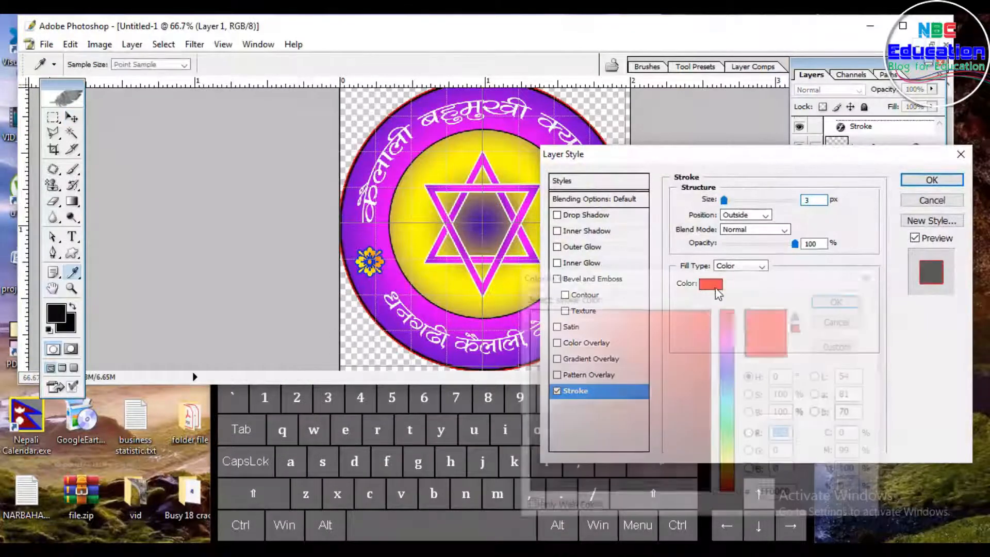
left_click(728, 343)
left_click_drag(700, 369, 698, 392)
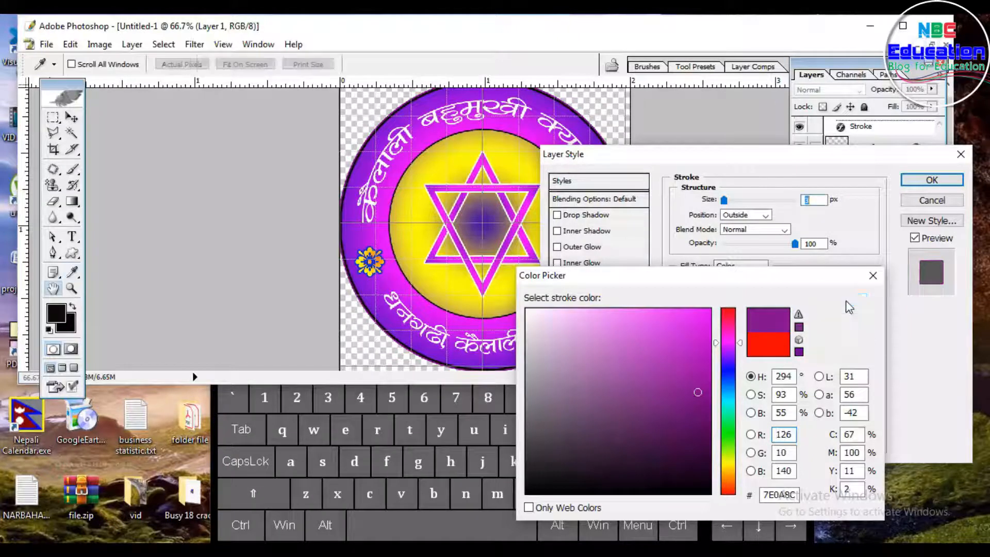
left_click(841, 300)
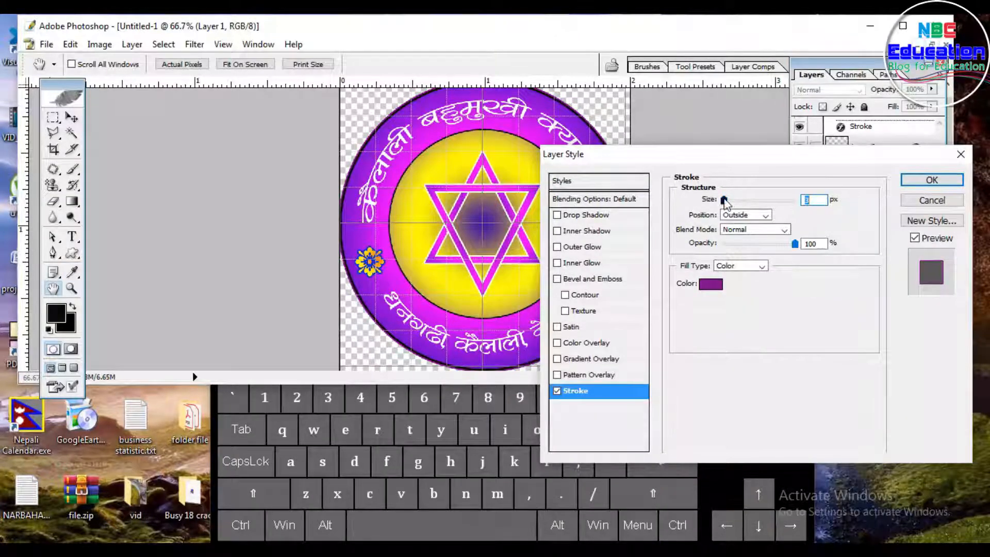
left_click(921, 181)
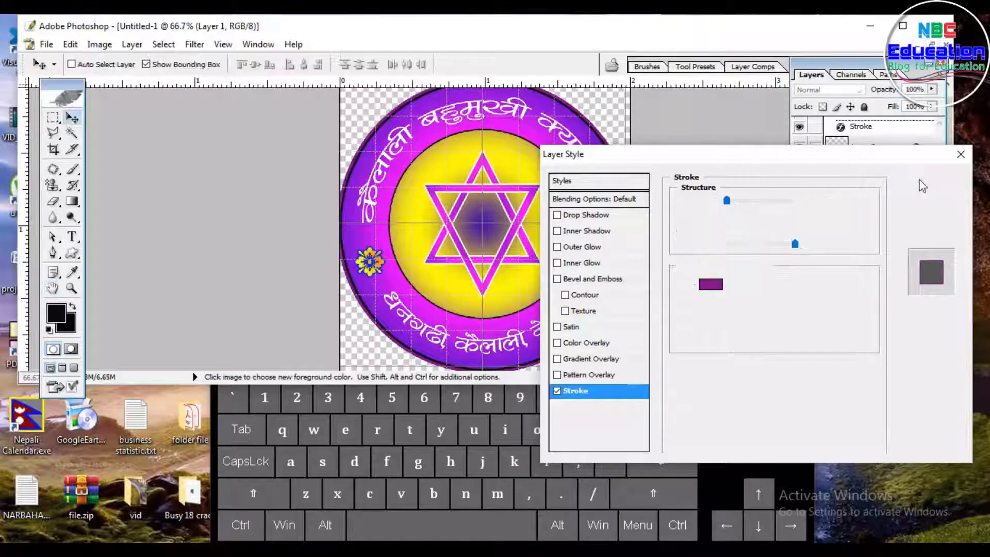
Step: Give the Layer 1 copy inner circle a white Stroke and a white Outer Glow layer style with a slightly larger size
right_click(510, 139)
left_click(532, 146)
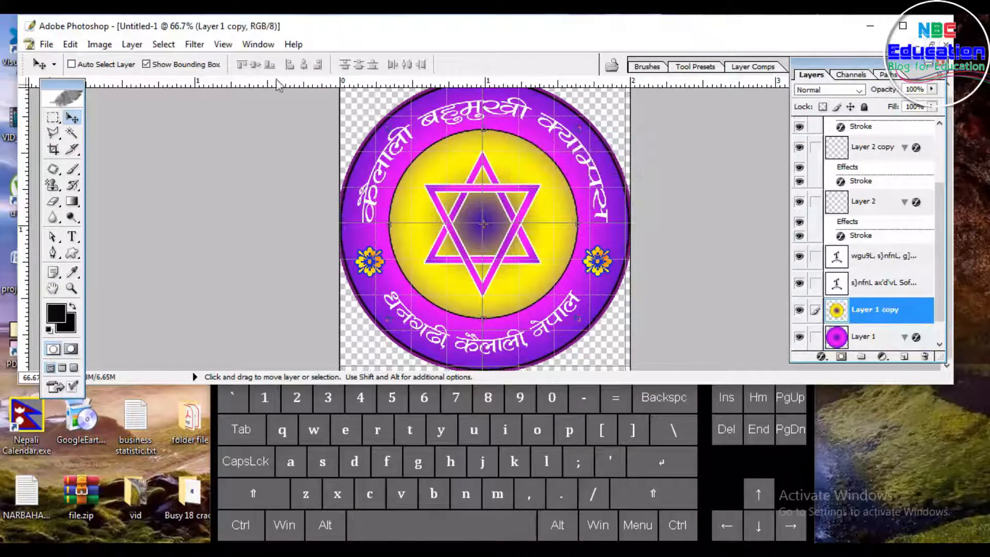
left_click(132, 44)
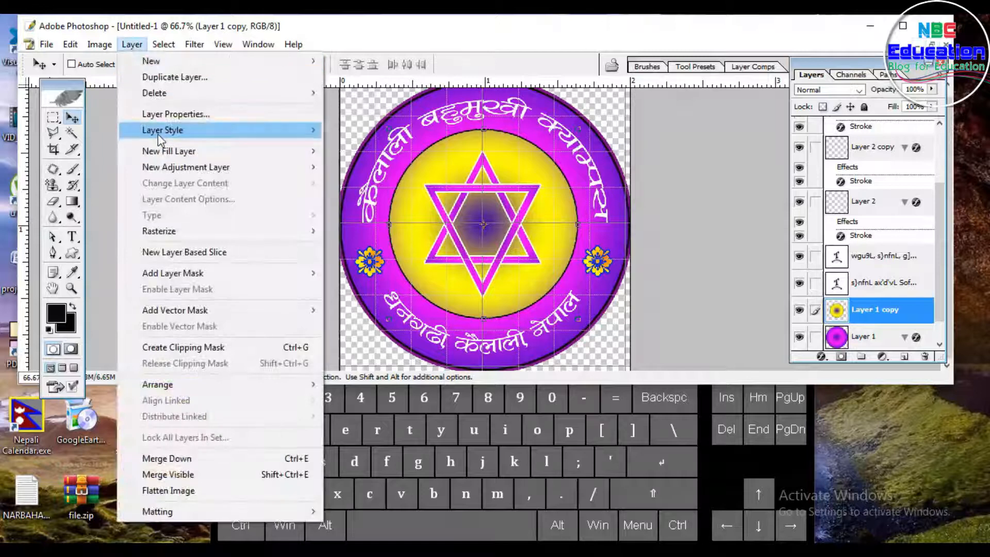
mouse_move(159, 135)
left_click(361, 292)
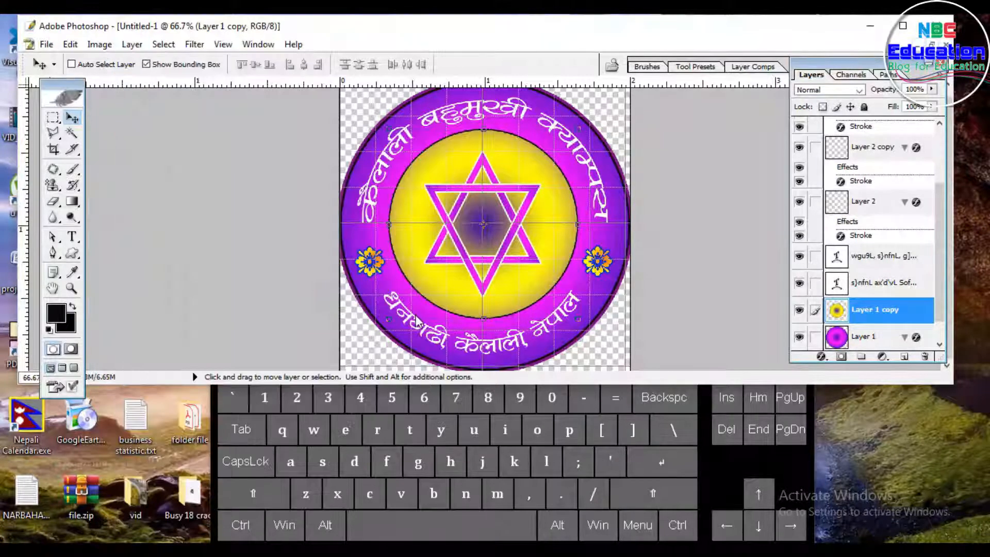
left_click(709, 281)
left_click(527, 313)
left_click(839, 300)
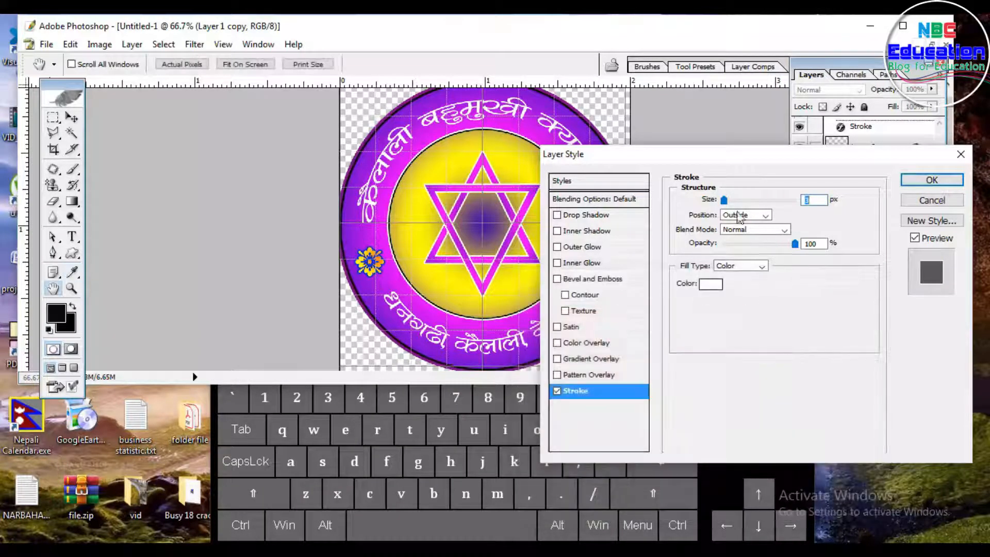
left_click_drag(725, 200, 727, 201)
left_click(575, 247)
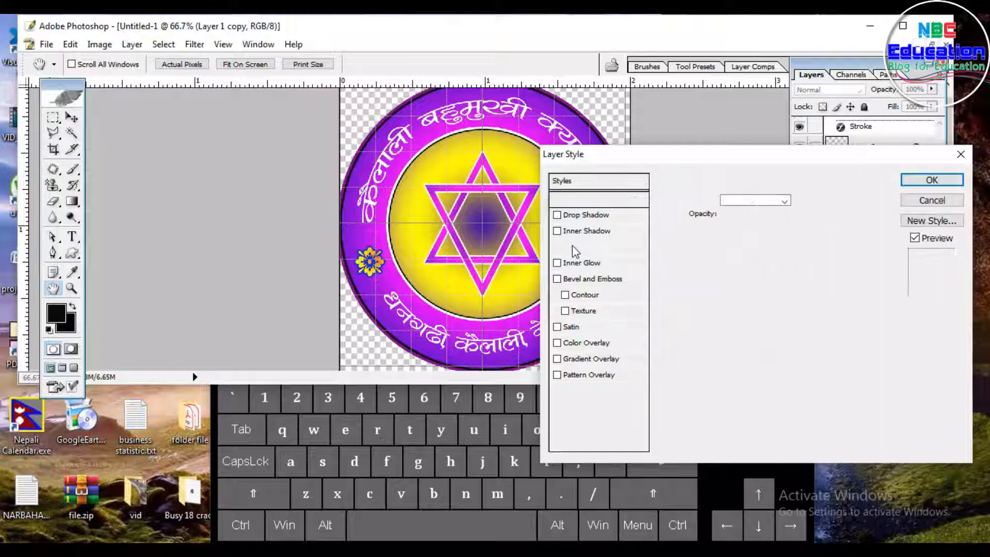
left_click(707, 246)
left_click(528, 310)
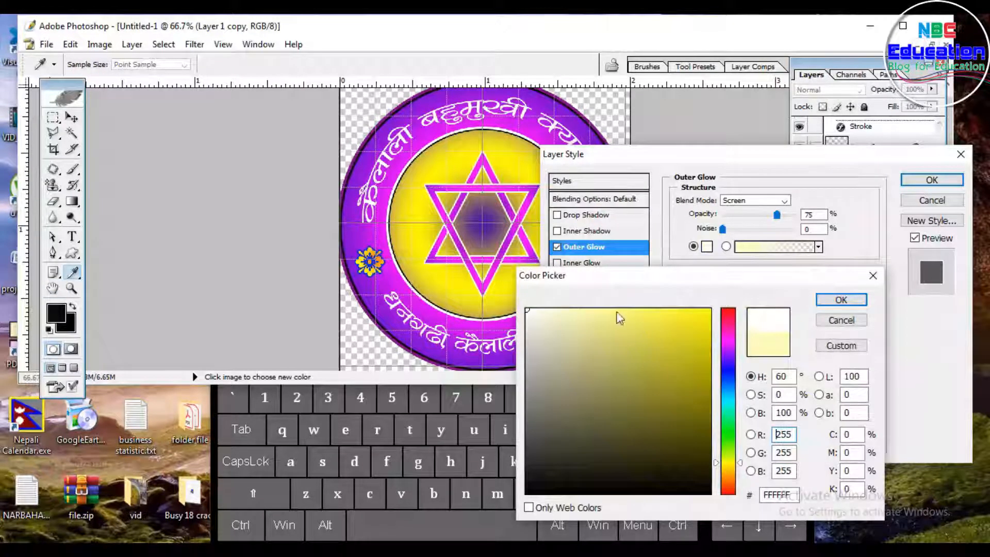
left_click(840, 298)
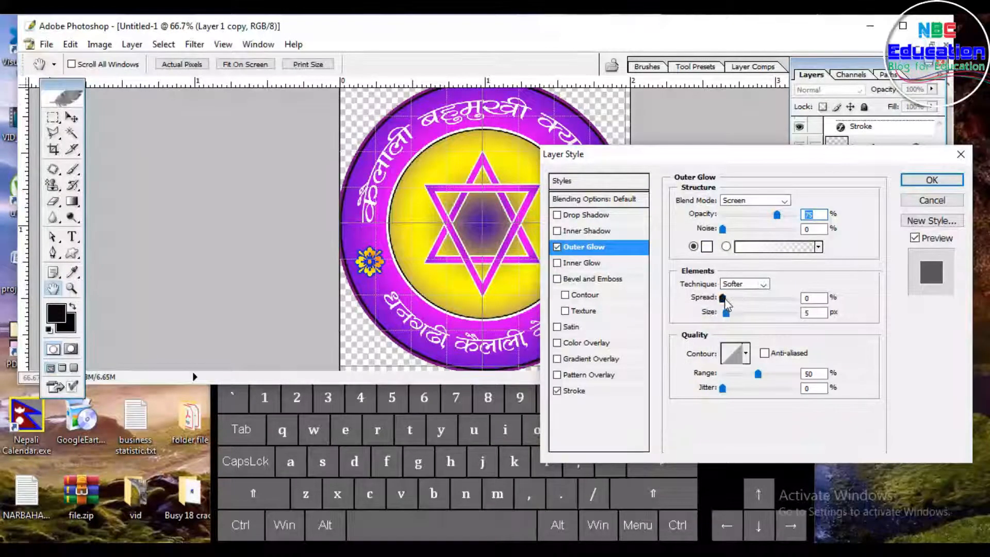
left_click_drag(732, 315, 736, 317)
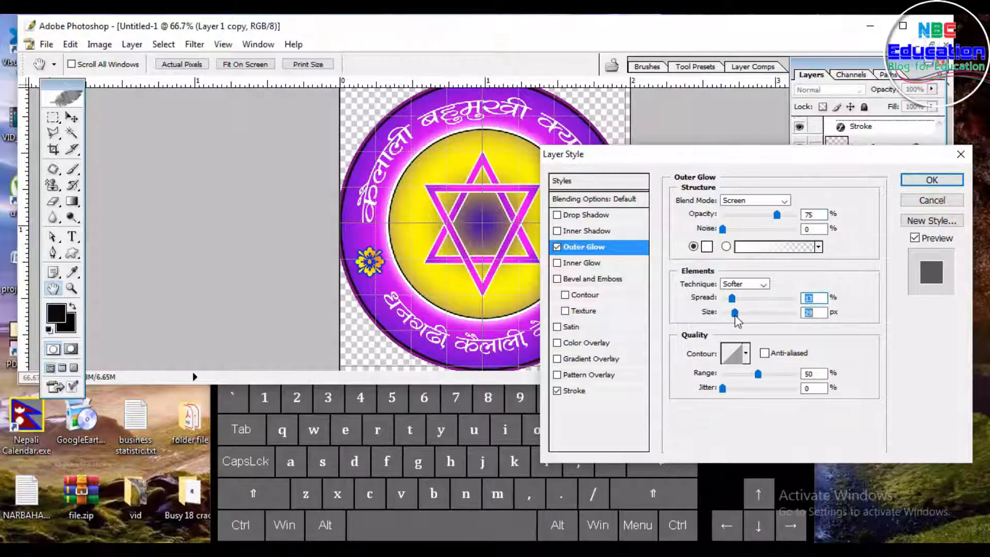
left_click(919, 181)
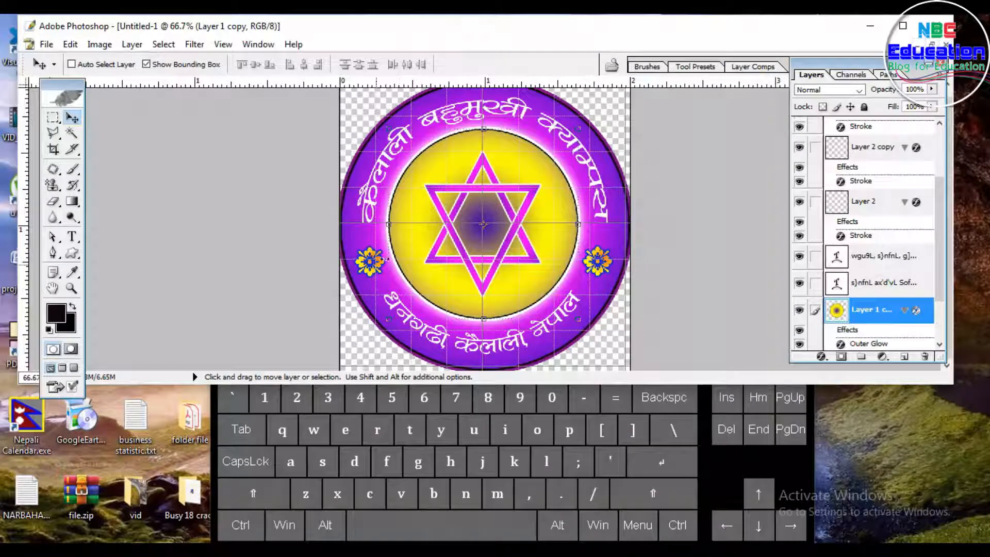
Step: Select Layer 2, the right flower ornament, and change its Stroke layer style colour to purple 760ECE
right_click(371, 272)
left_click(400, 279)
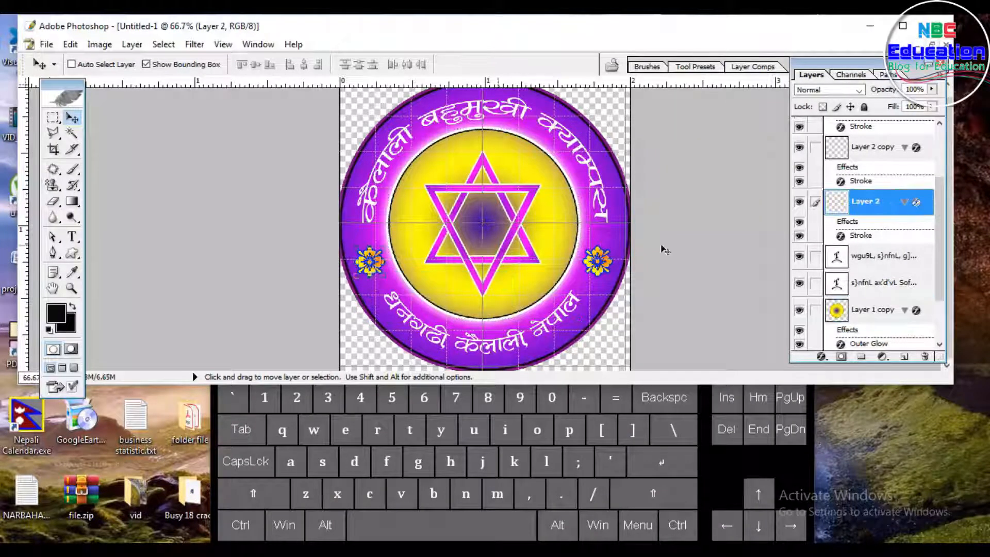
double_click(916, 202)
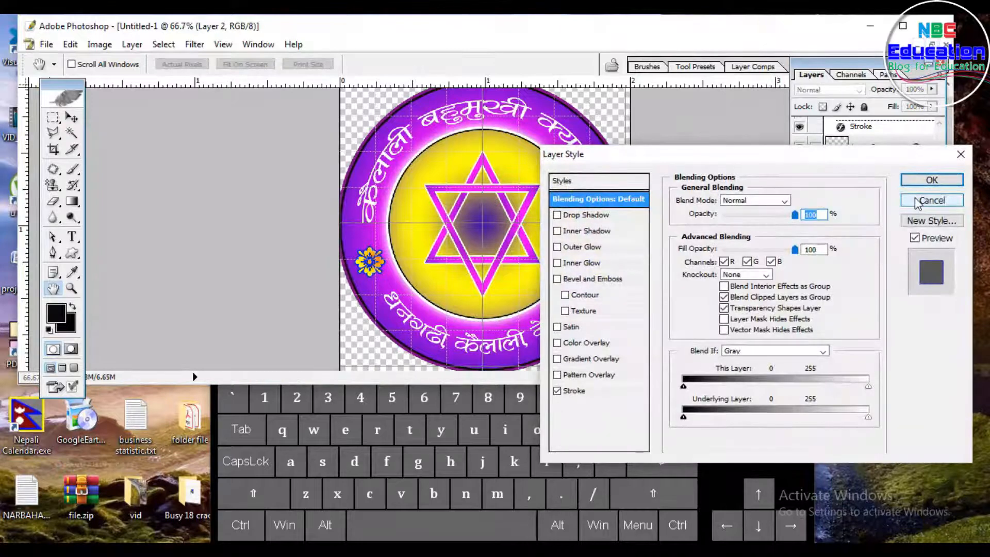
left_click(574, 391)
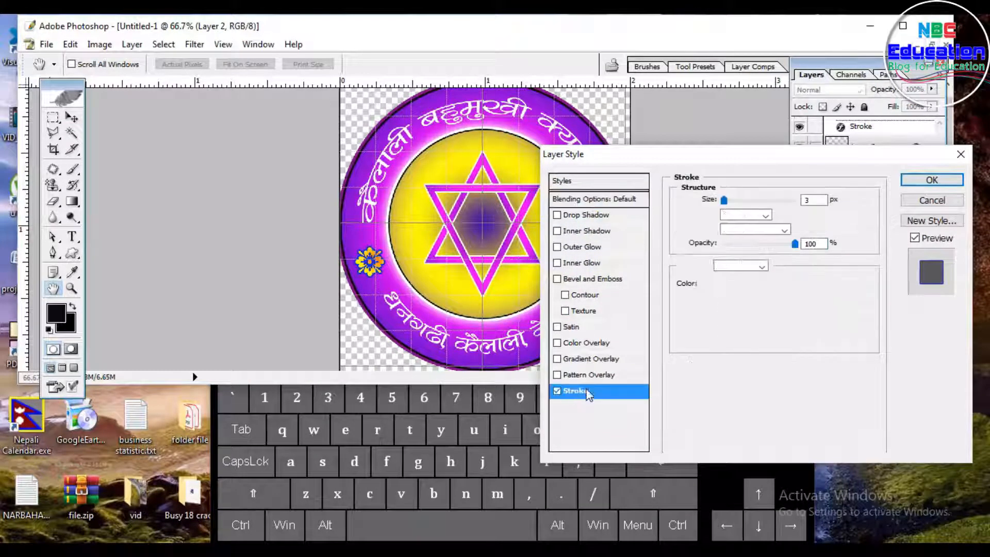
left_click(708, 283)
left_click(502, 325)
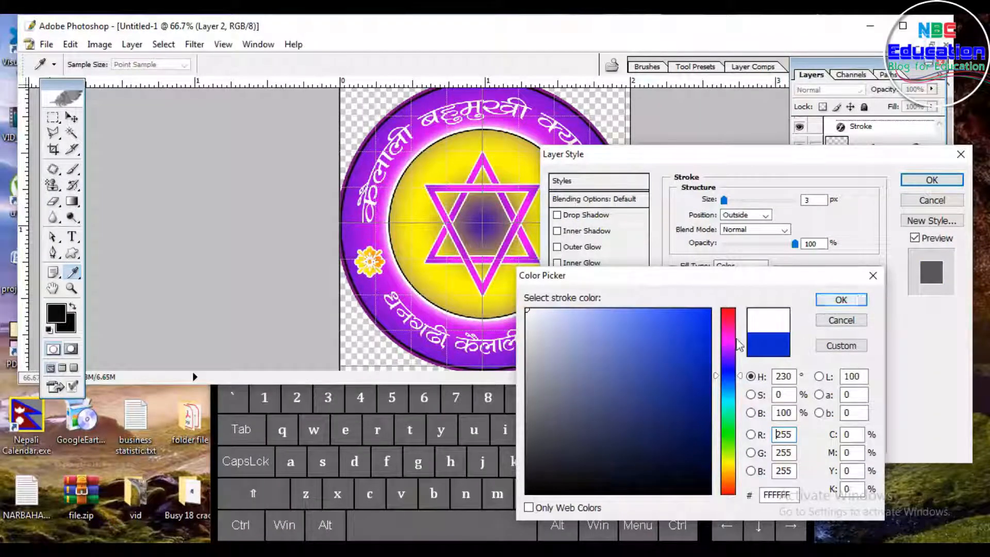
left_click(670, 379)
left_click(688, 341)
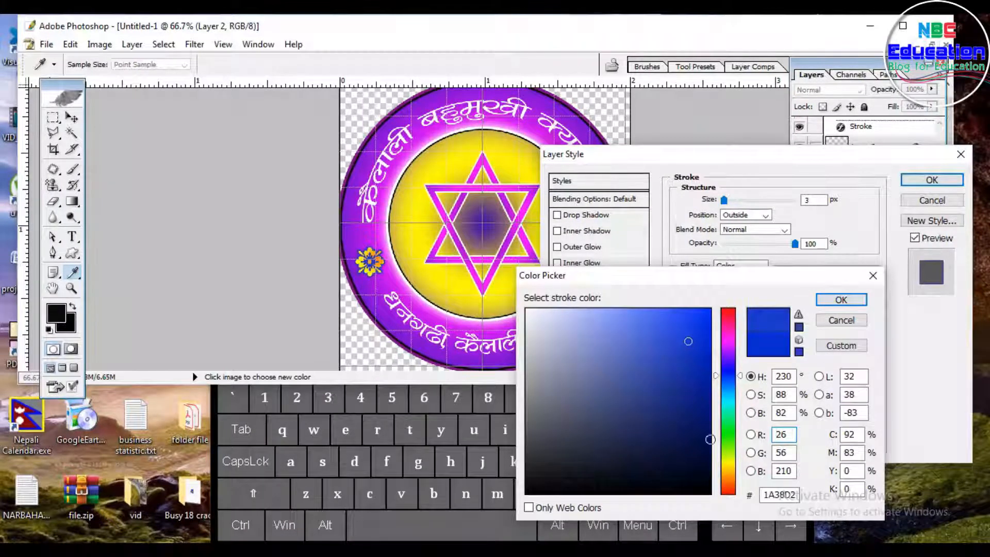
left_click(728, 465)
mouse_move(666, 351)
left_mouse_down()
mouse_move(670, 335)
mouse_move(626, 459)
mouse_move(543, 512)
left_mouse_up()
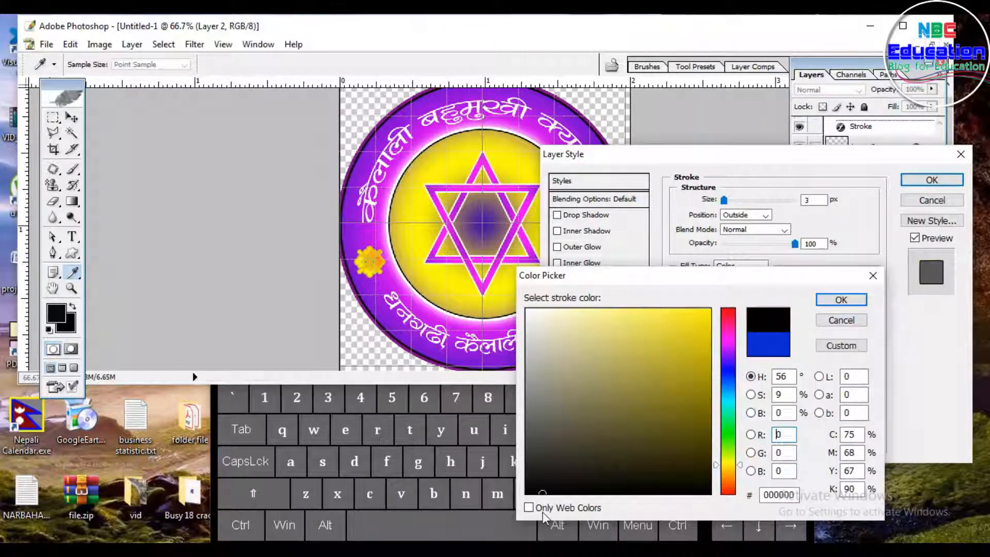
left_click(841, 302)
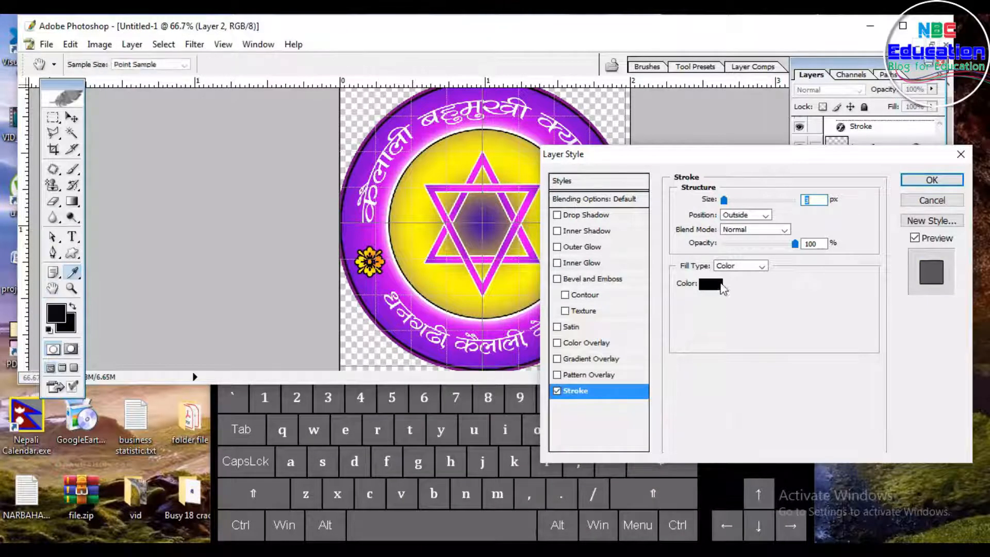
left_click(717, 286)
left_click(729, 353)
left_click(698, 344)
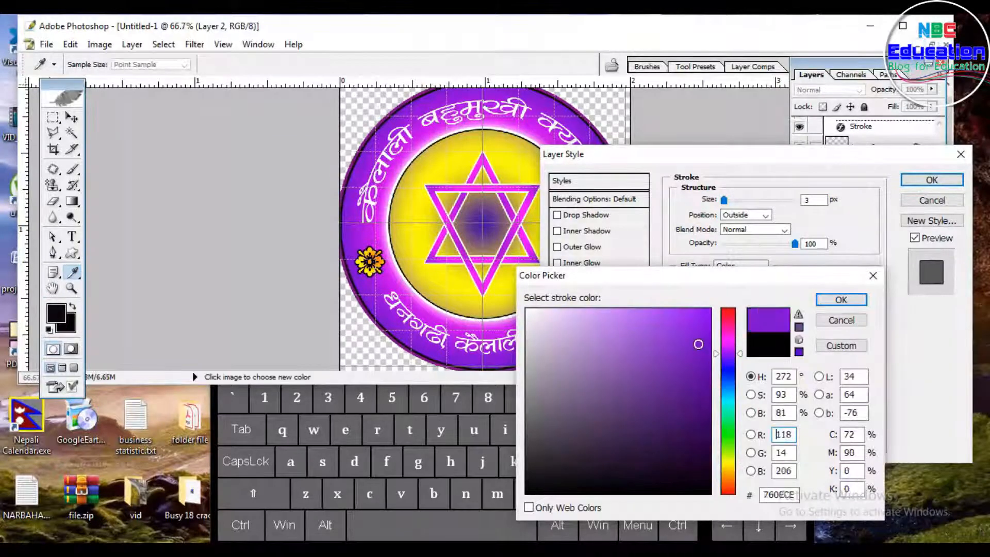
left_click(842, 301)
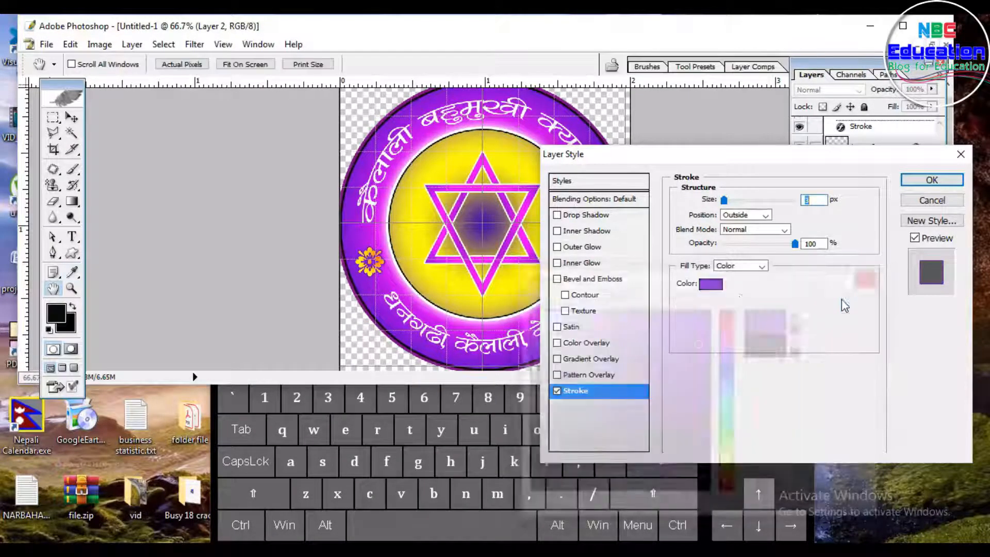
left_click(923, 181)
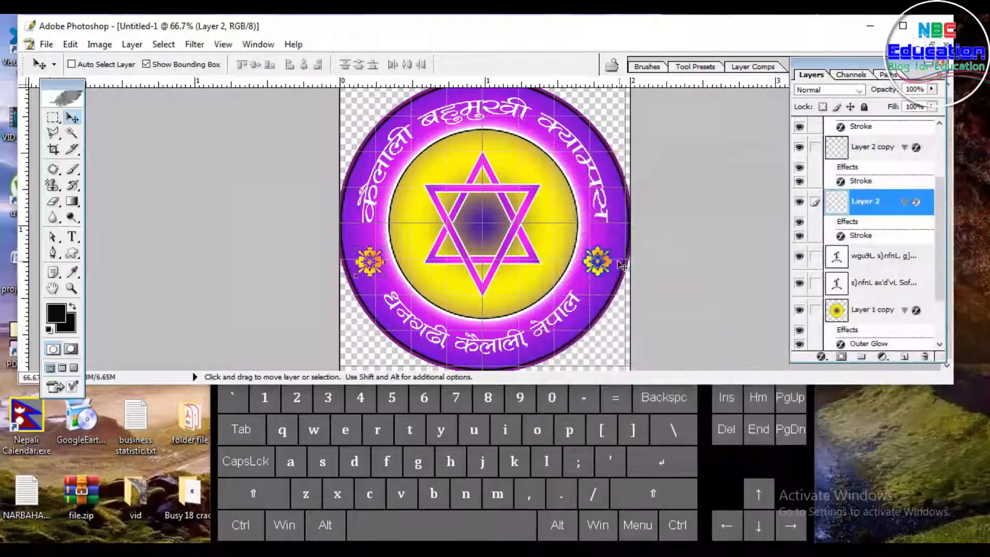
Step: Select the Layer 2 copy flower ornament and change its Stroke layer style colour to a magenta purple
right_click(607, 261)
left_click(614, 274)
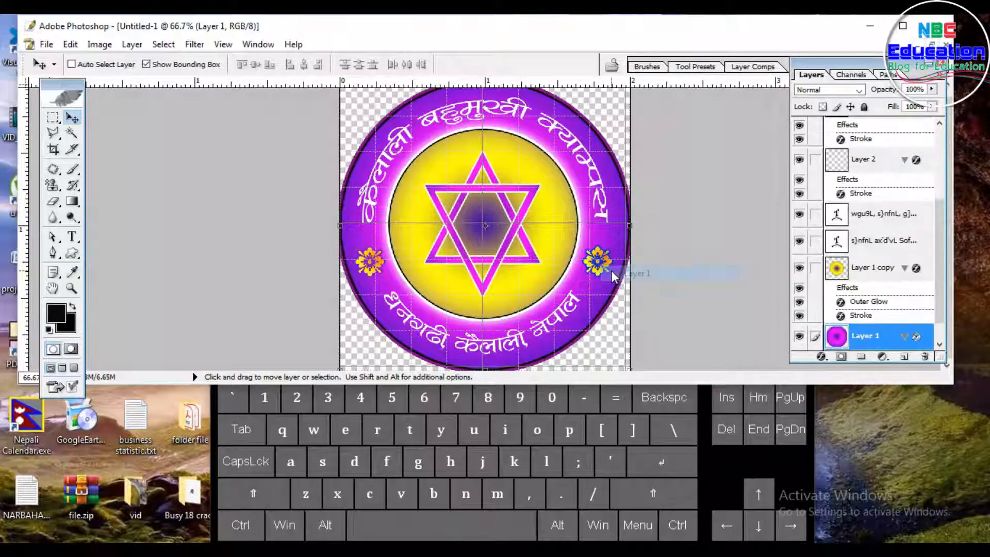
right_click(602, 267)
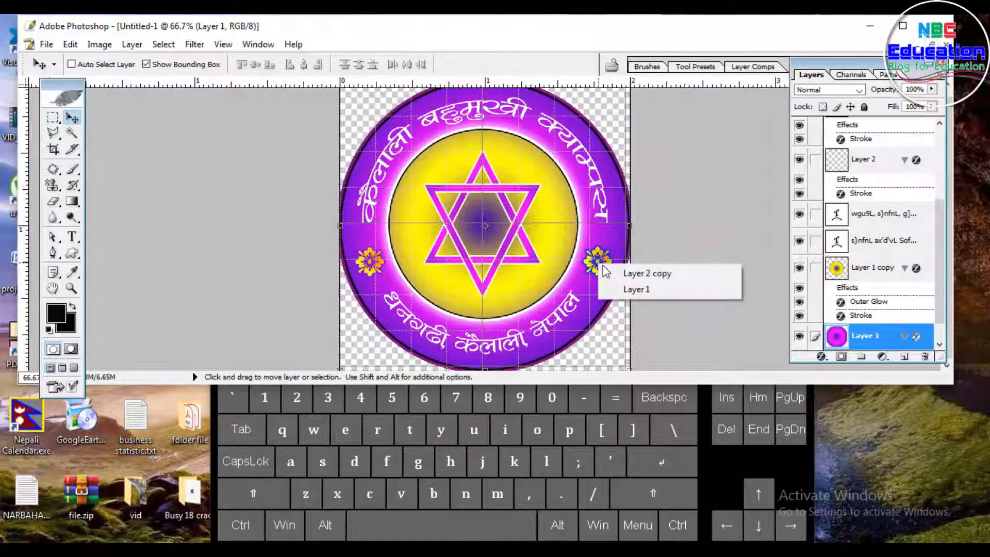
left_click(621, 274)
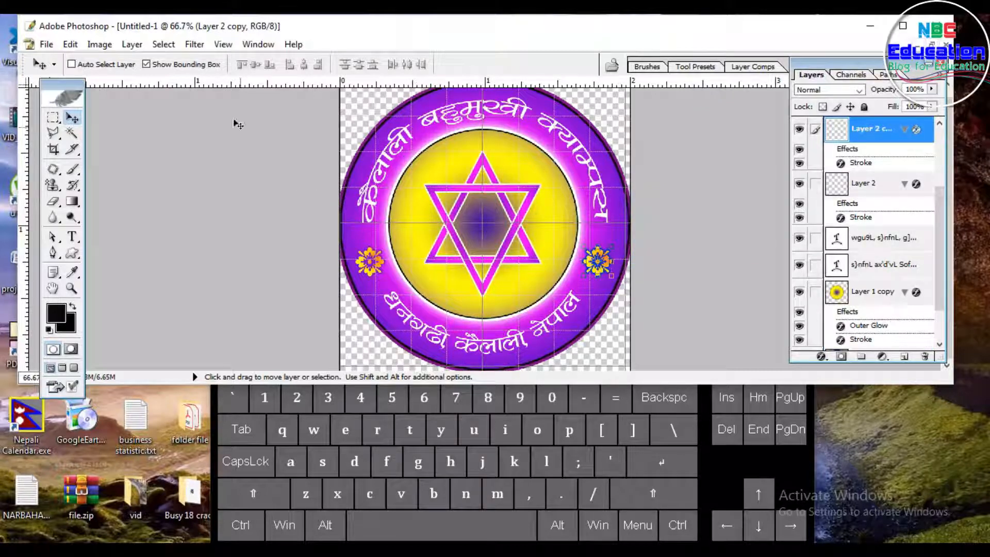
left_click(136, 46)
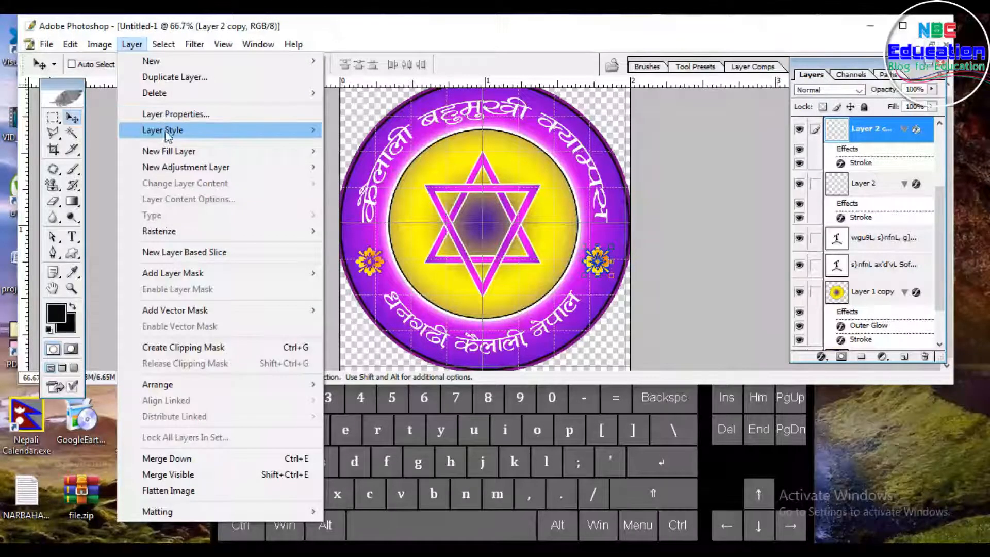
mouse_move(165, 130)
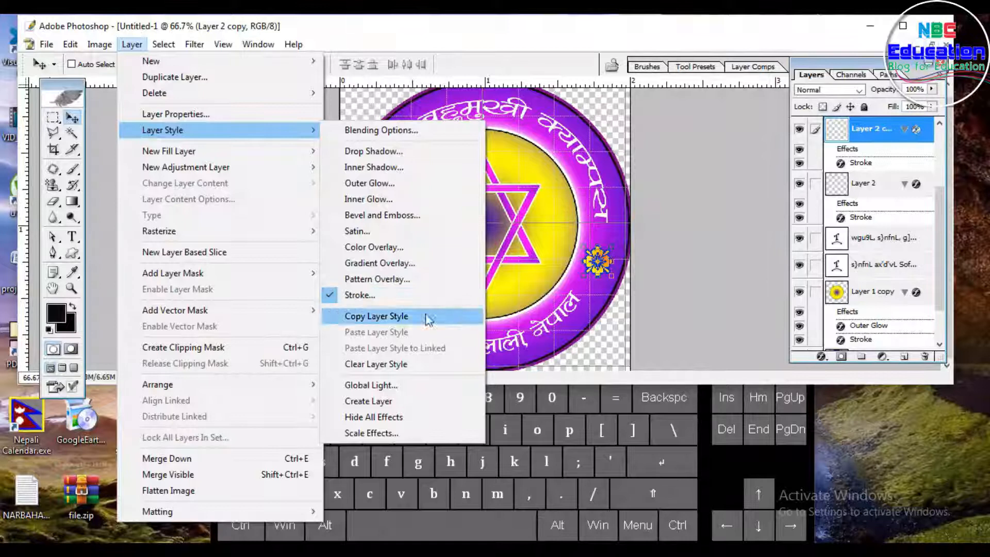
left_click(396, 298)
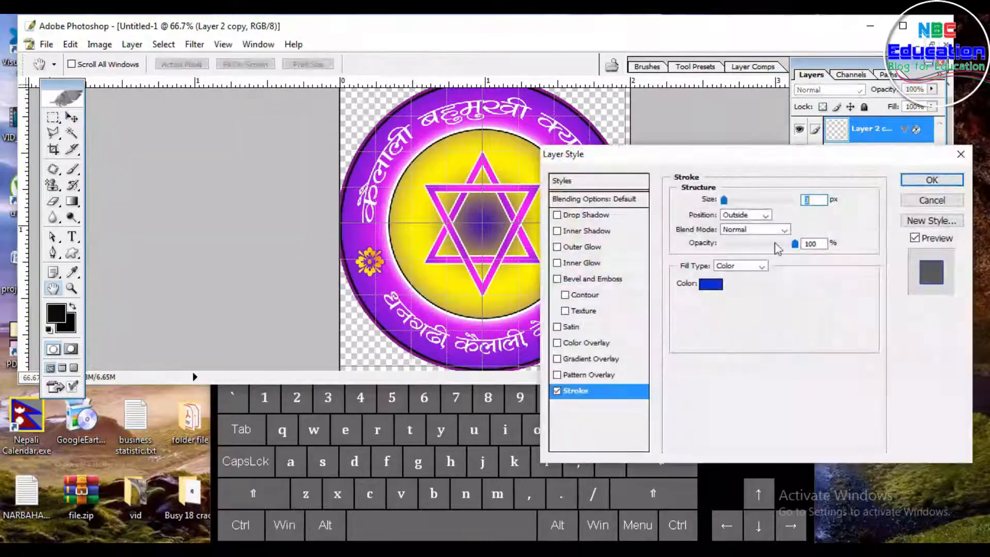
left_click(711, 284)
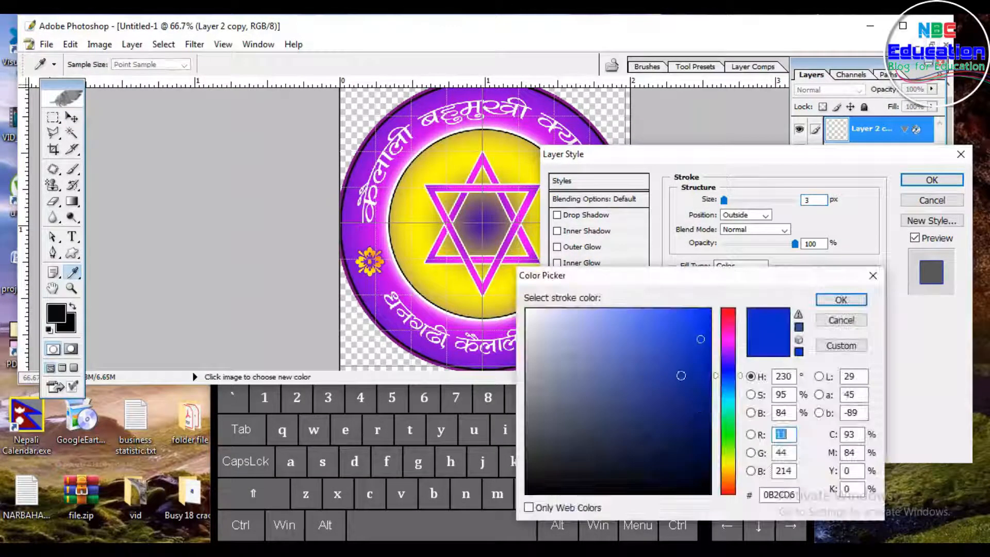
left_click(732, 332)
left_click_drag(705, 342, 696, 383)
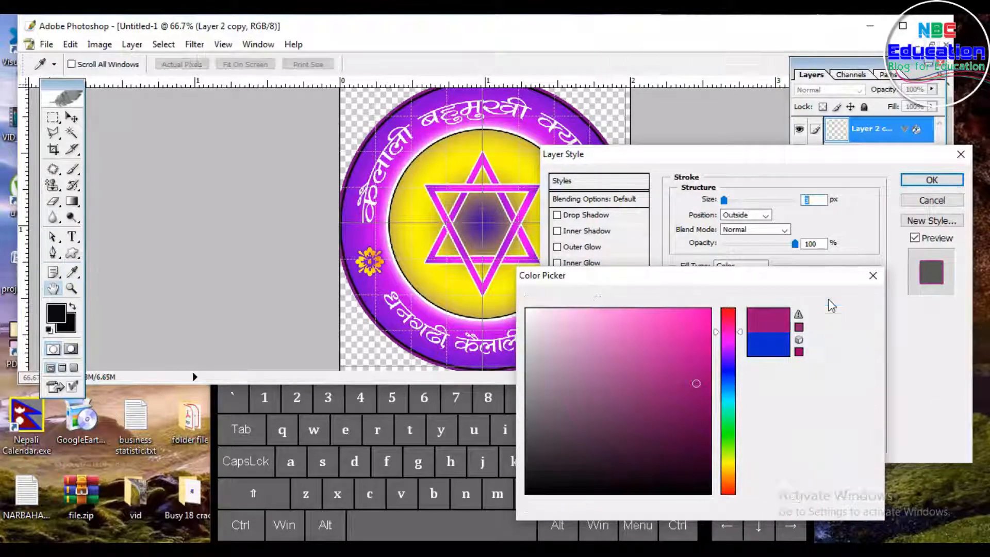
left_click(832, 302)
left_click(930, 180)
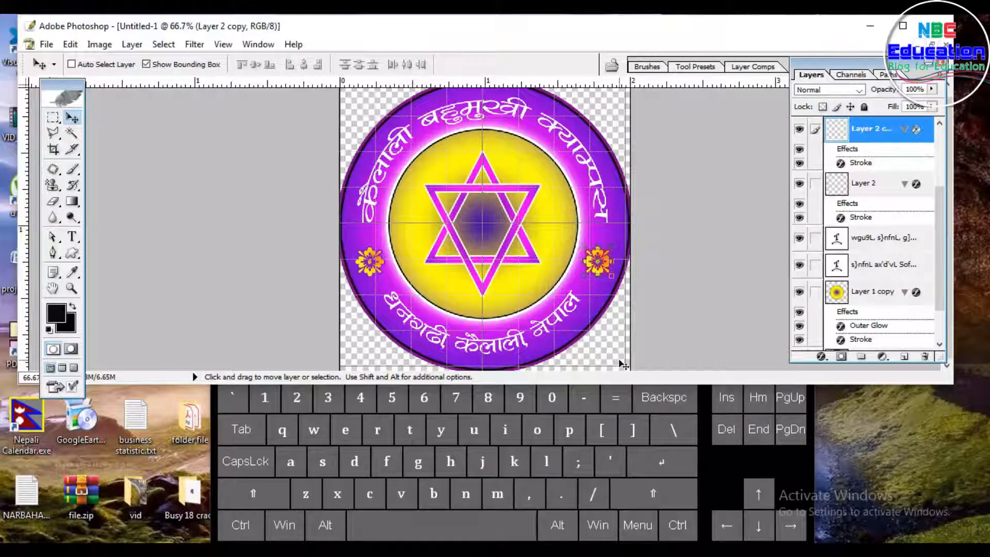
Step: Merge all visible layers of the logo into a single layer
key("ctrl+minus")
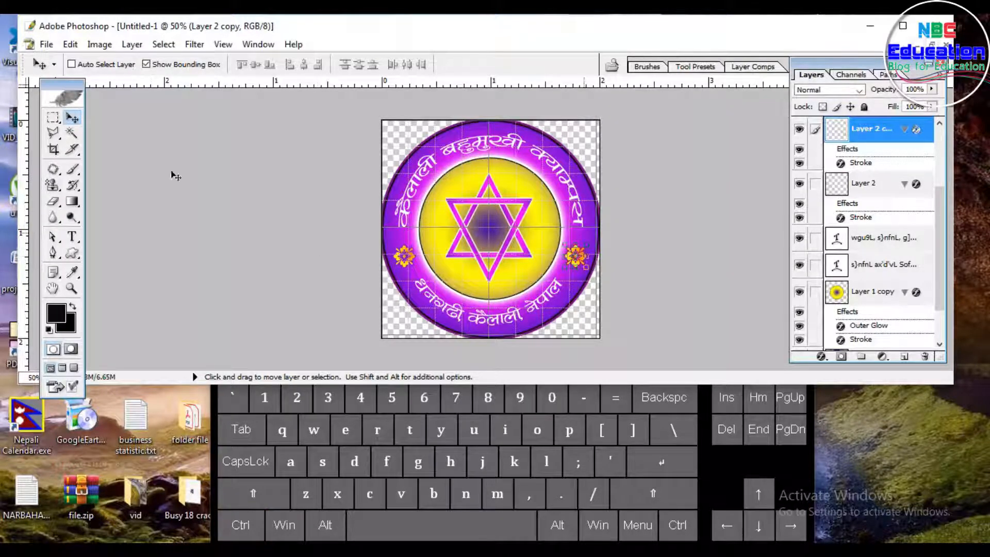
left_click(132, 46)
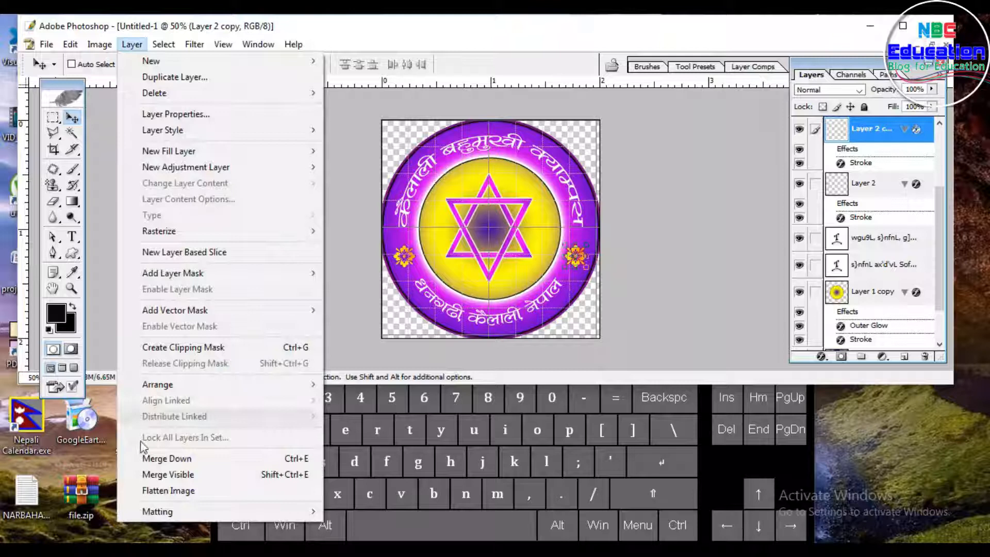
left_click(178, 474)
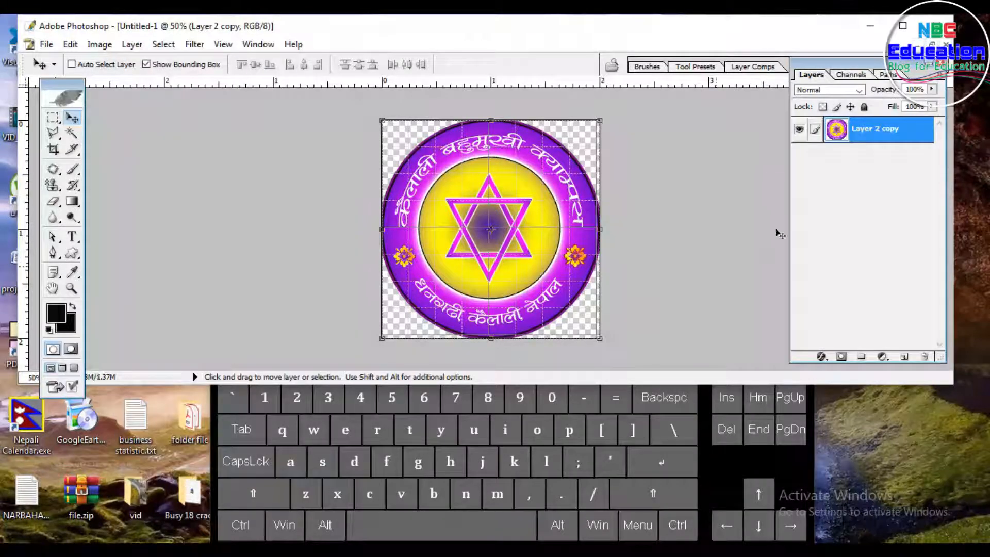
Step: Scale the merged logo down proportionally from its centre to about 91.3%
key("shift")
key("alt")
left_click_drag(600, 120, 590, 130)
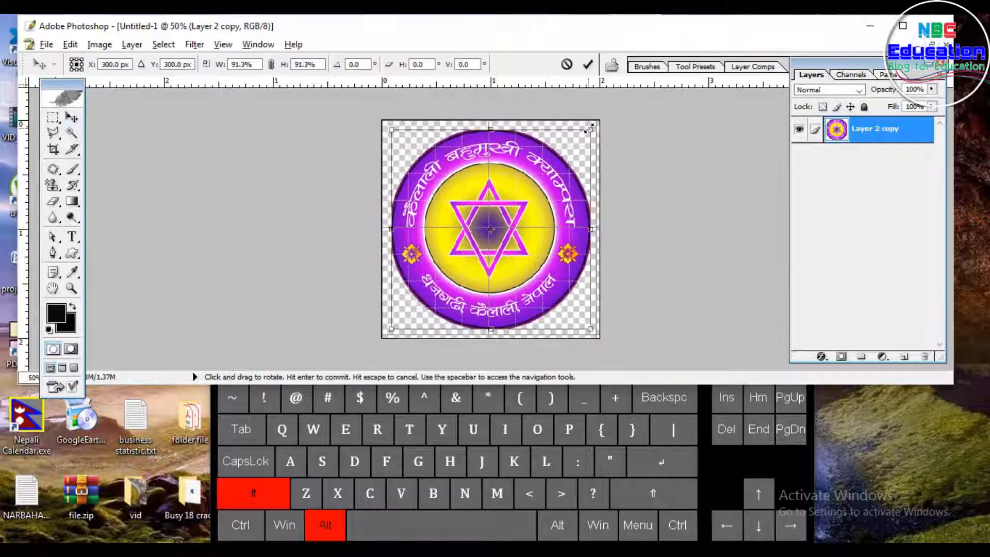
key("Return")
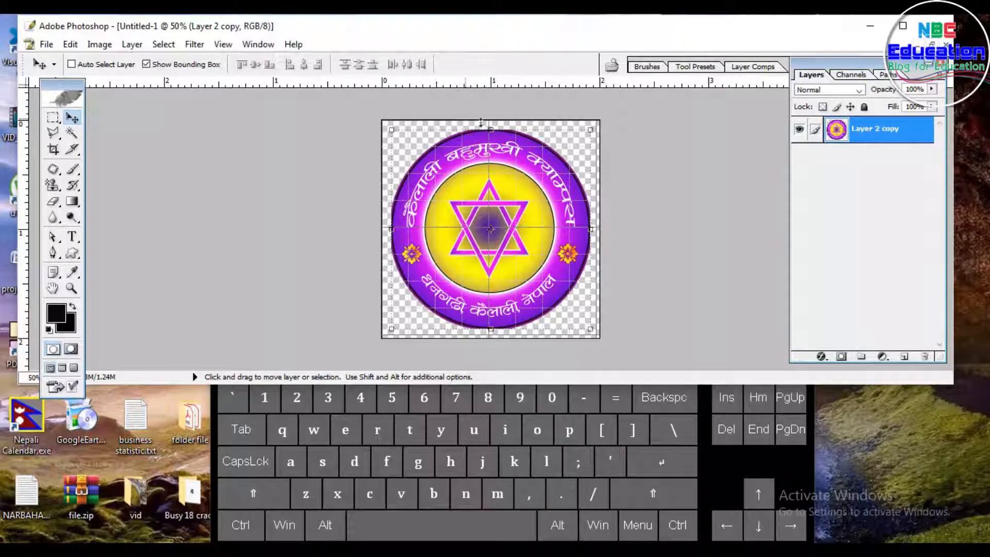
Step: Save the logo to the Desktop as a PNG file named logo kmc with no interlacing
left_click(49, 45)
left_click(90, 216)
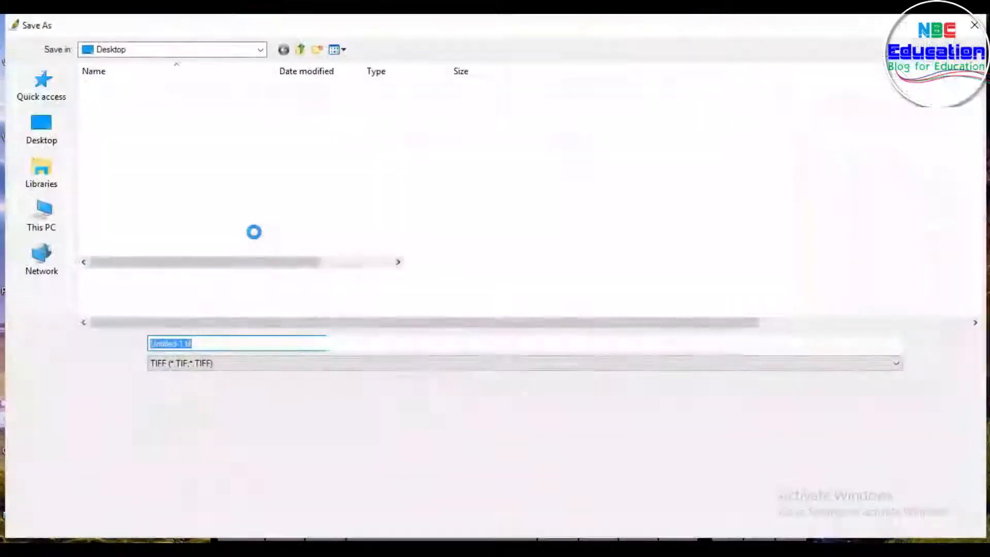
left_click(56, 138)
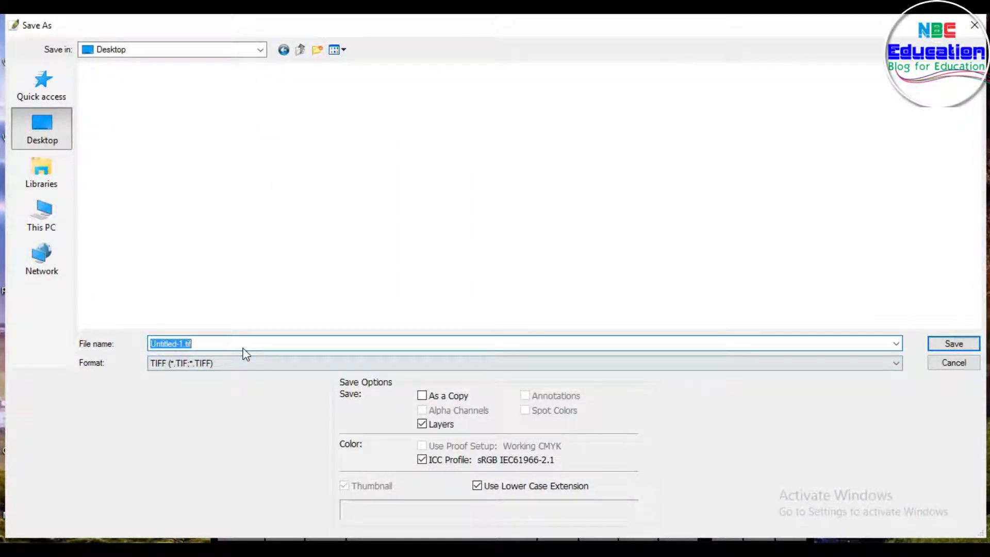
type("logo")
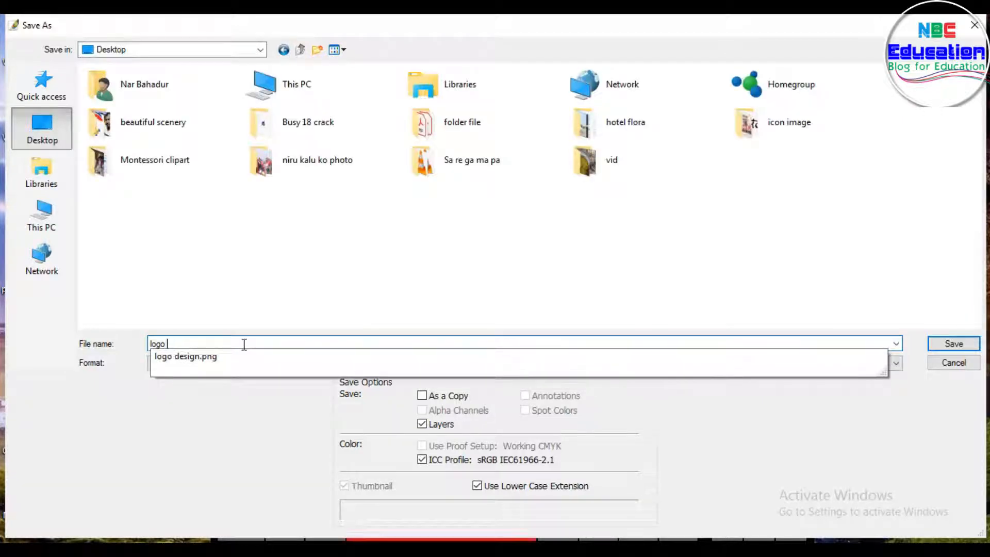
type(" kmc")
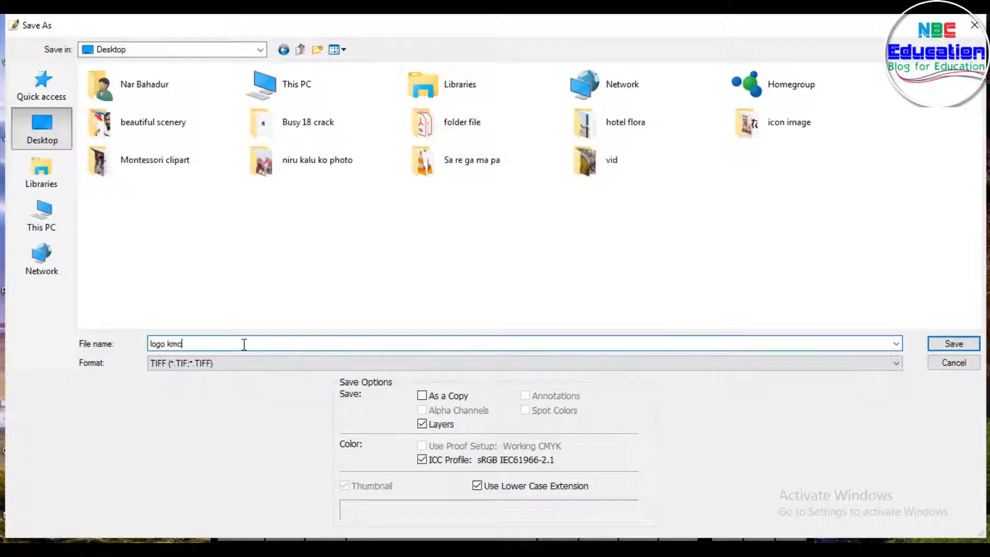
left_click(221, 364)
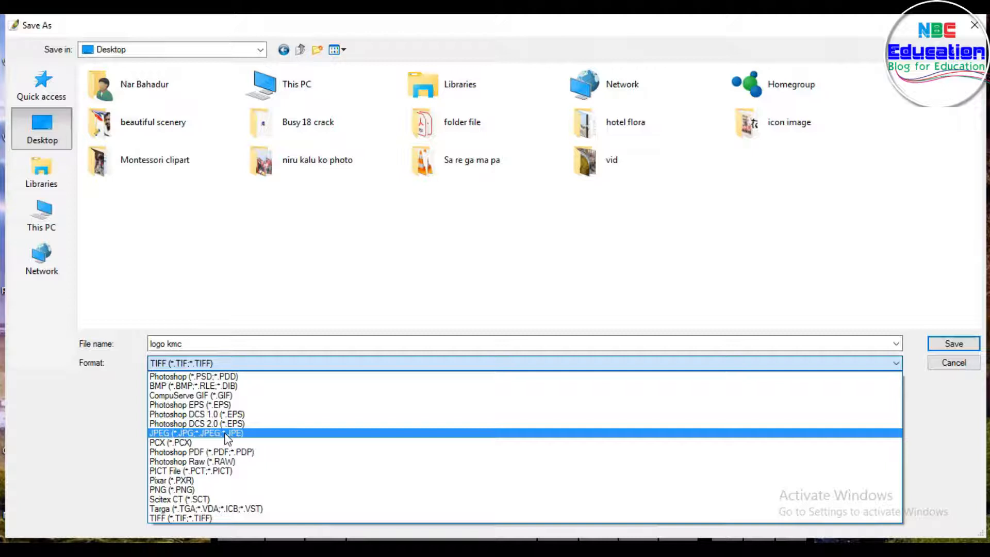
left_click(176, 490)
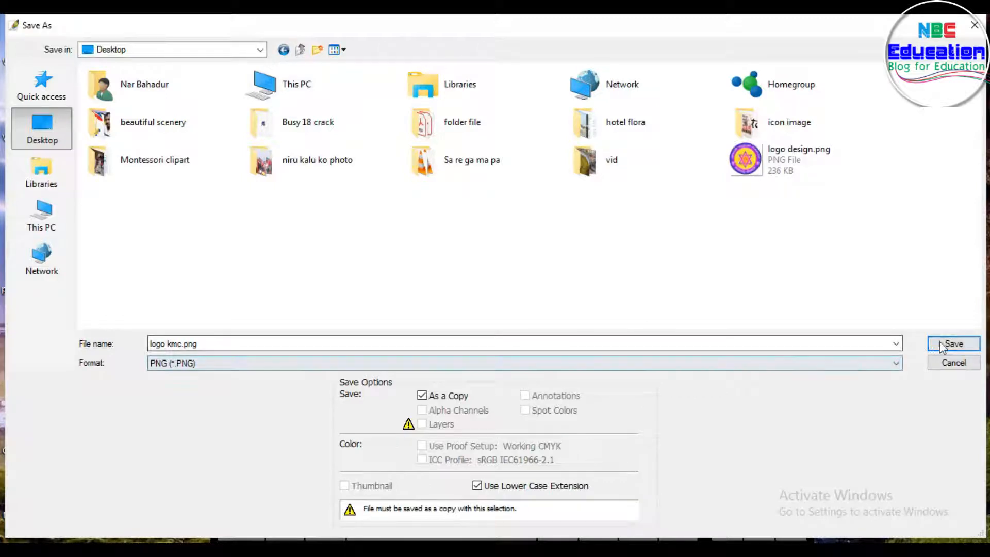
left_click(953, 344)
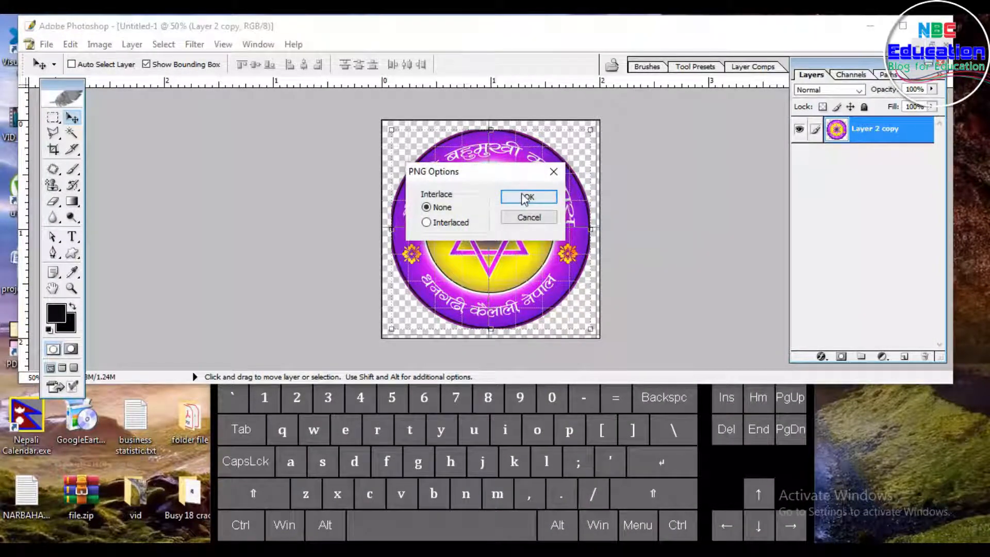
left_click(523, 195)
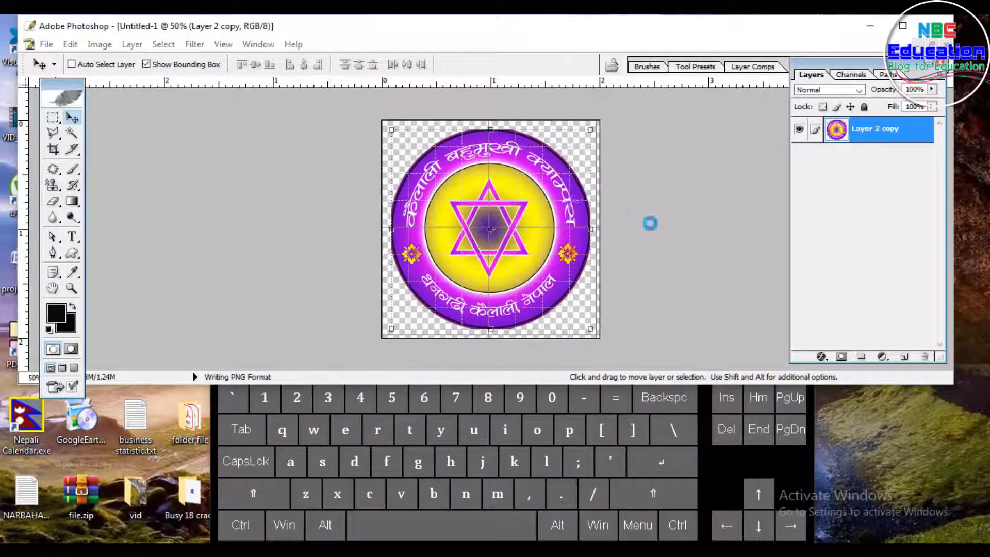
Step: Show the desktop and open the logo design.png image to view it
key("super")
key("super+d")
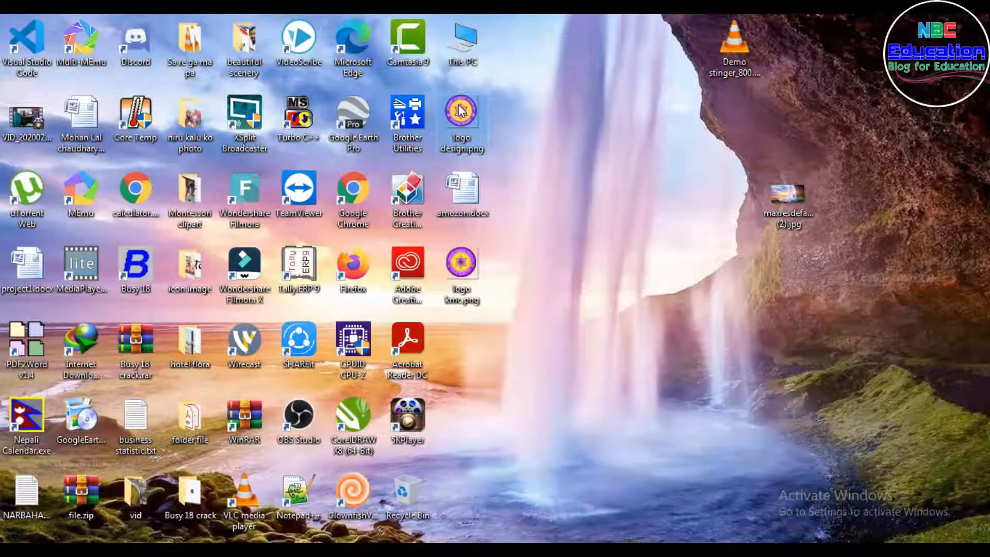
mouse_move(460, 110)
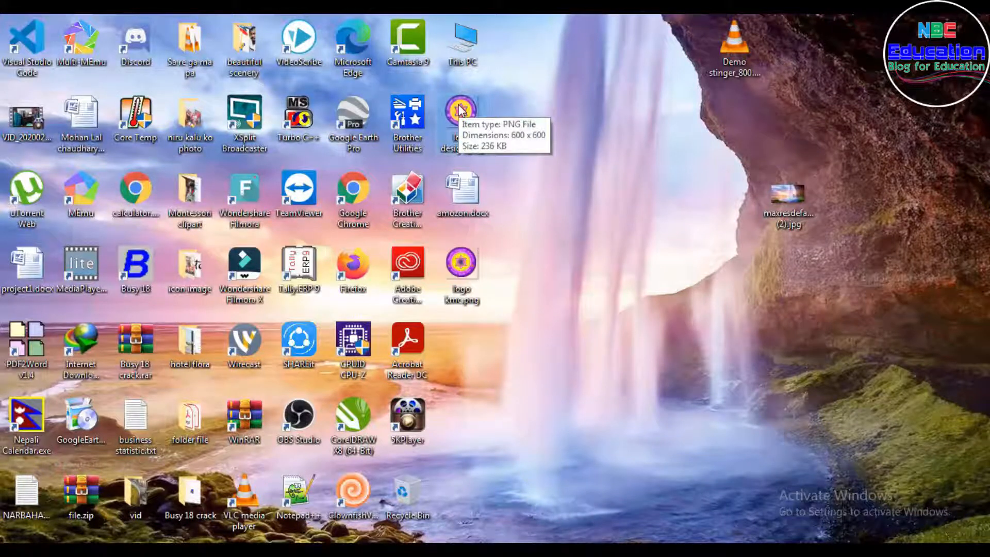
double_click(460, 110)
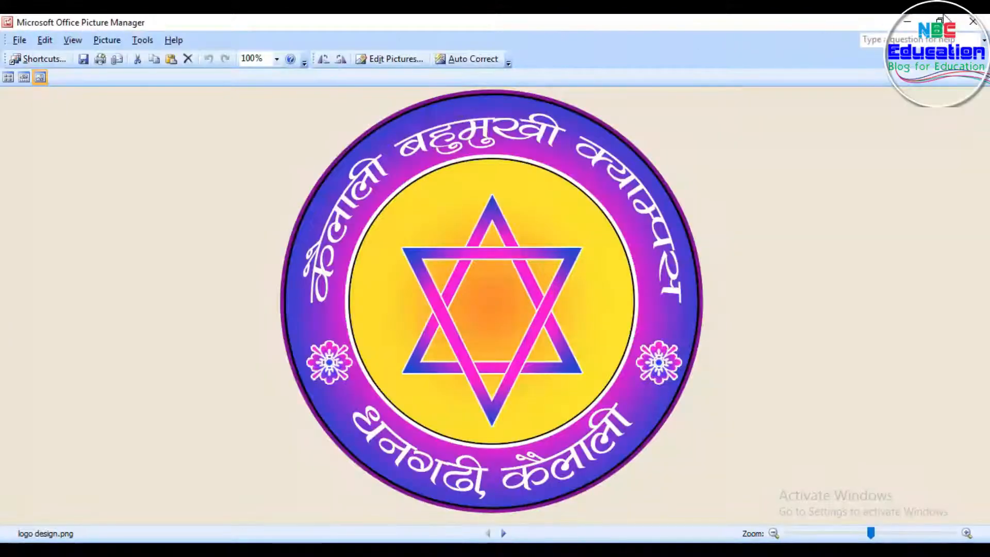